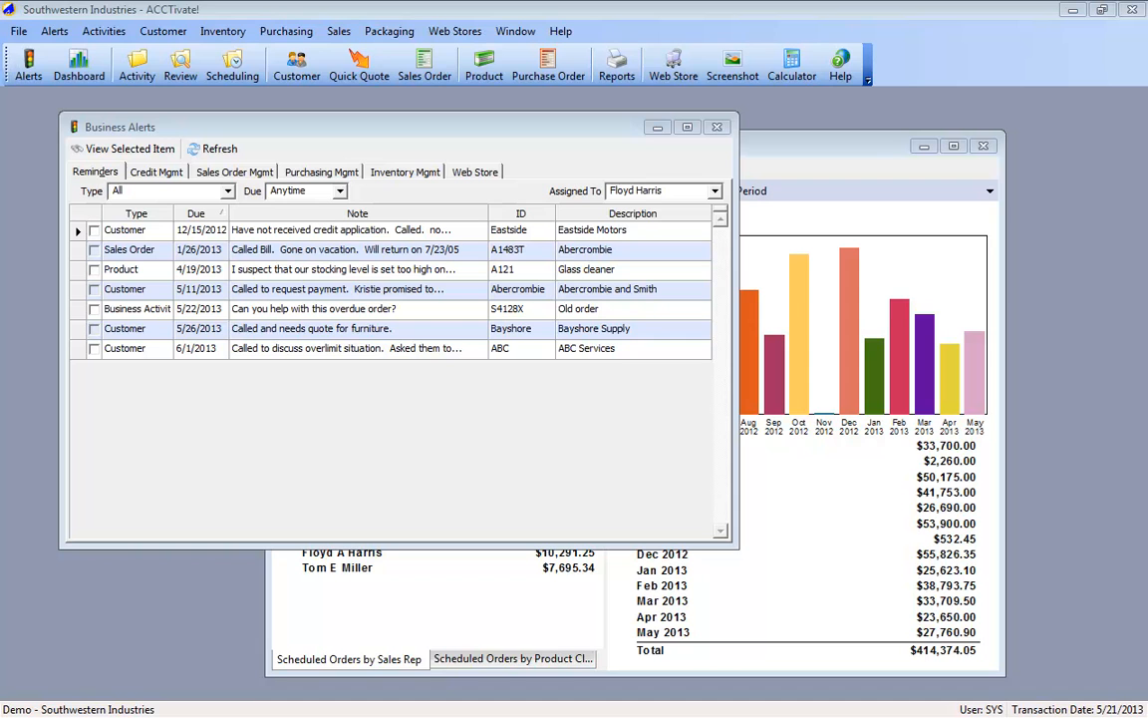
Step: Dock the icon bar vertically along the left edge and remove its Web Store, Product and Purchase Order buttons
click(6, 62)
drag(6, 62, 3, 137)
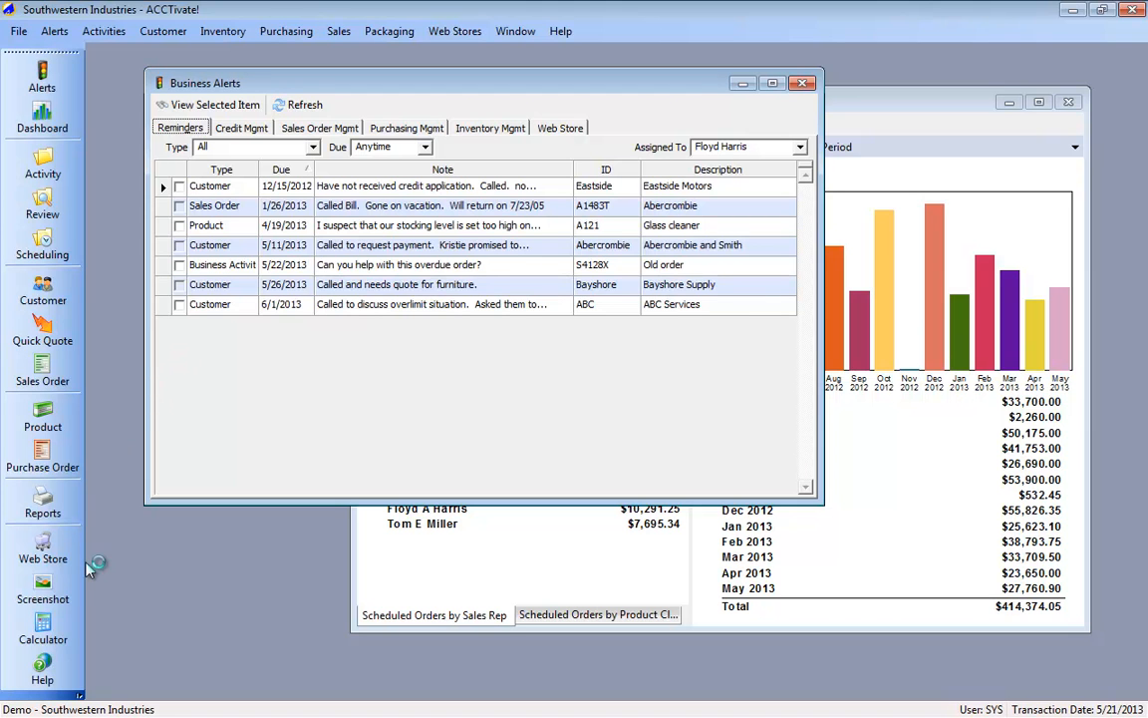
right_click(62, 538)
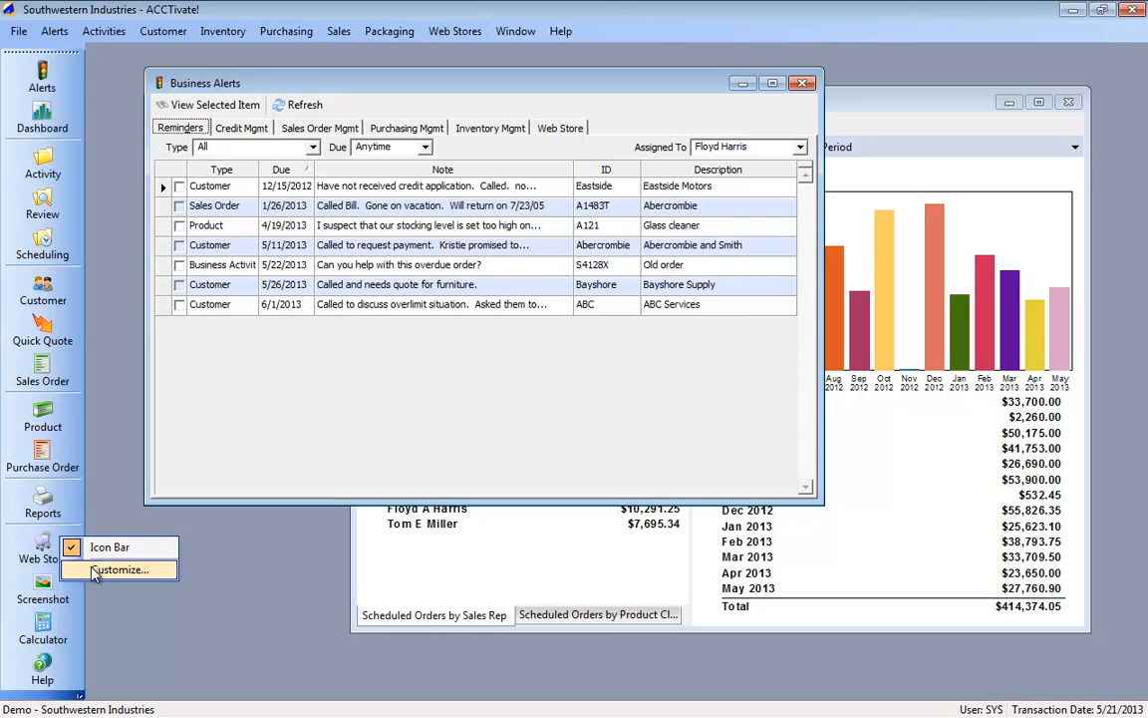
click(95, 571)
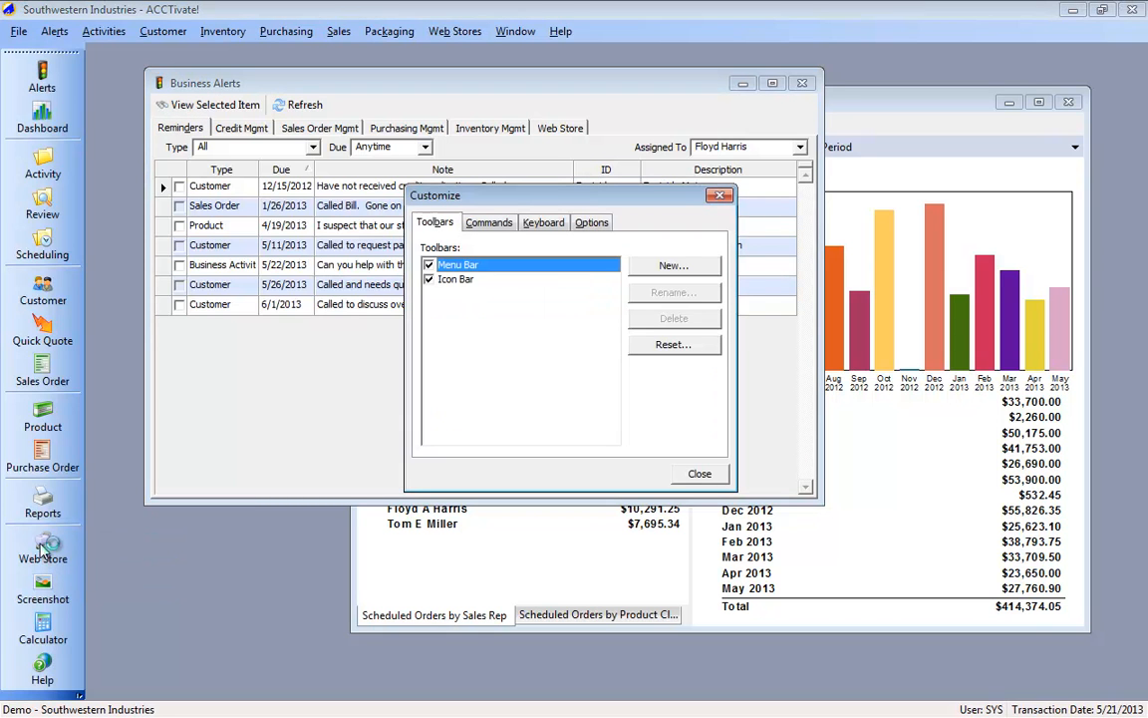
drag(43, 548, 103, 483)
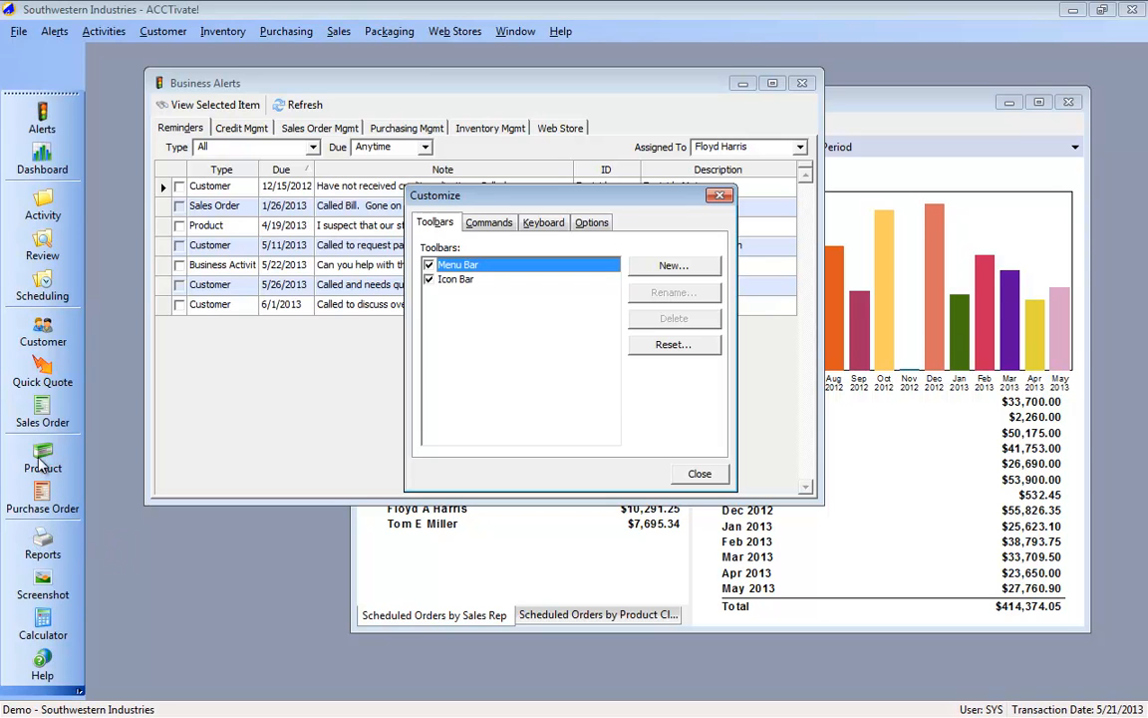
drag(42, 457, 109, 467)
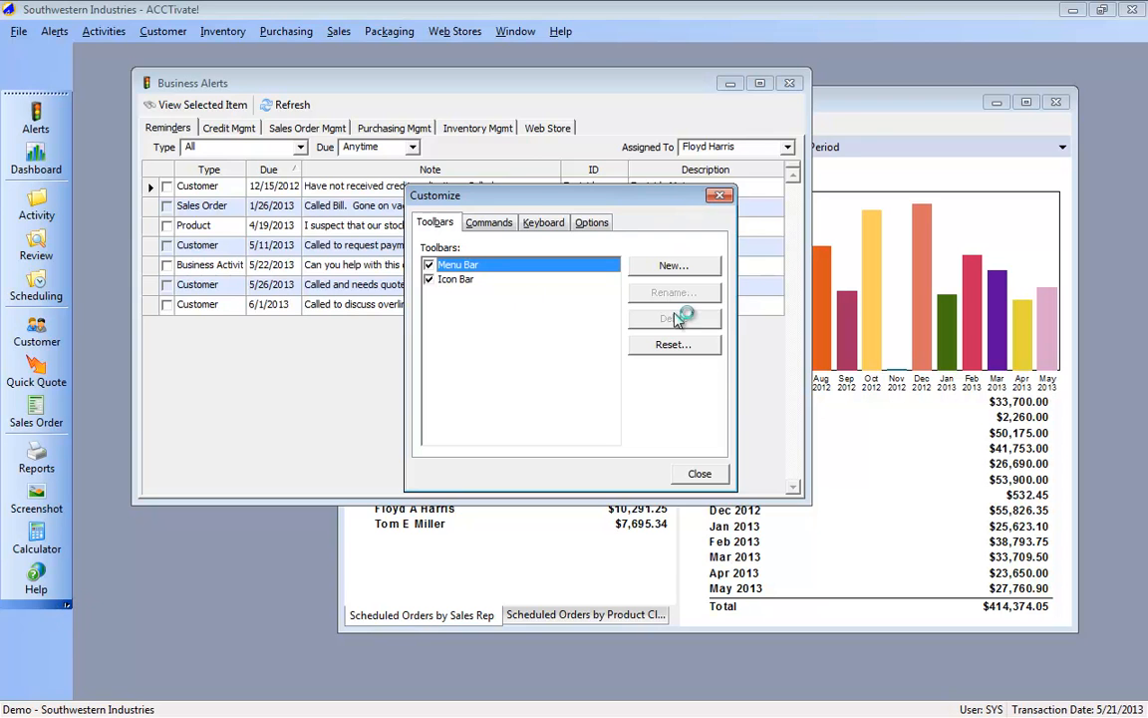
click(698, 473)
Step: Add the Sales Quote button to the icon bar and remove the Screenshot button from it
click(67, 605)
mouse_move(128, 613)
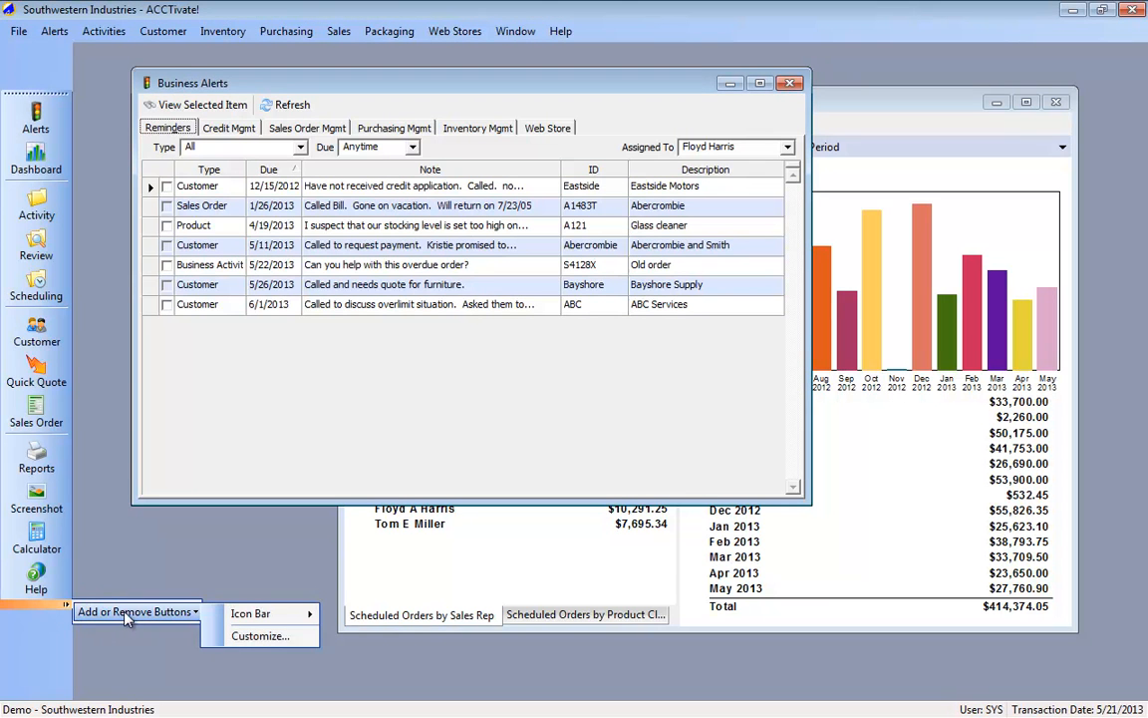
mouse_move(261, 618)
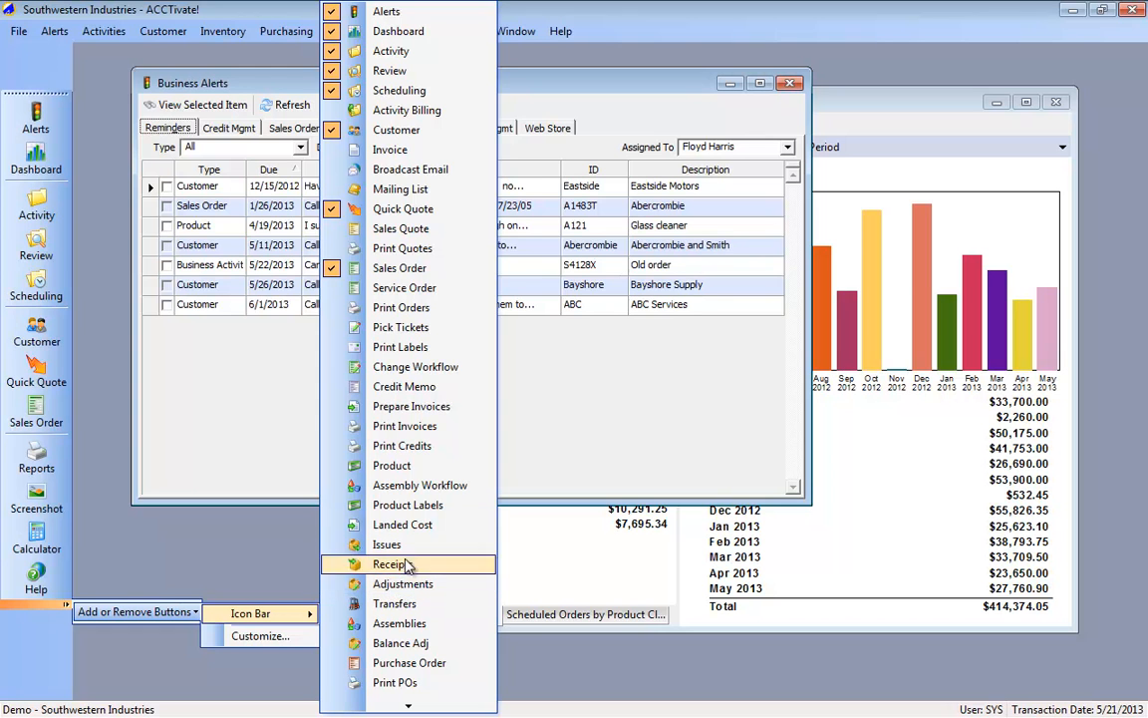
click(403, 228)
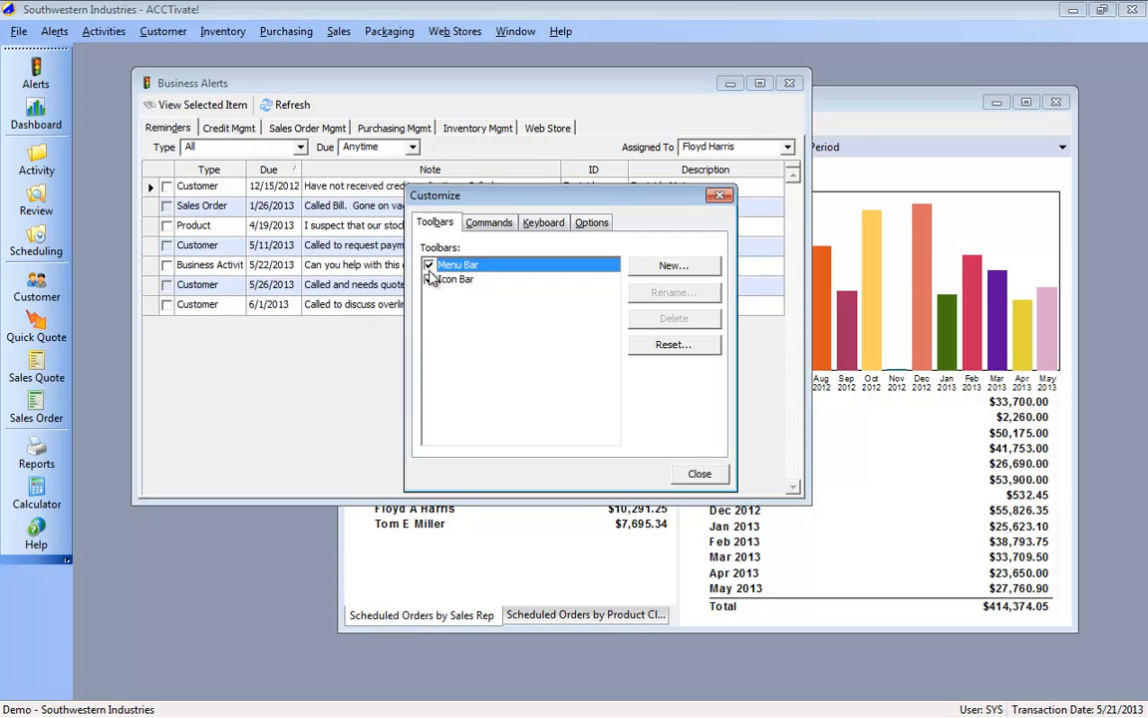
Step: Hide the Icon Bar in the toolbar customization settings and show it again
click(430, 280)
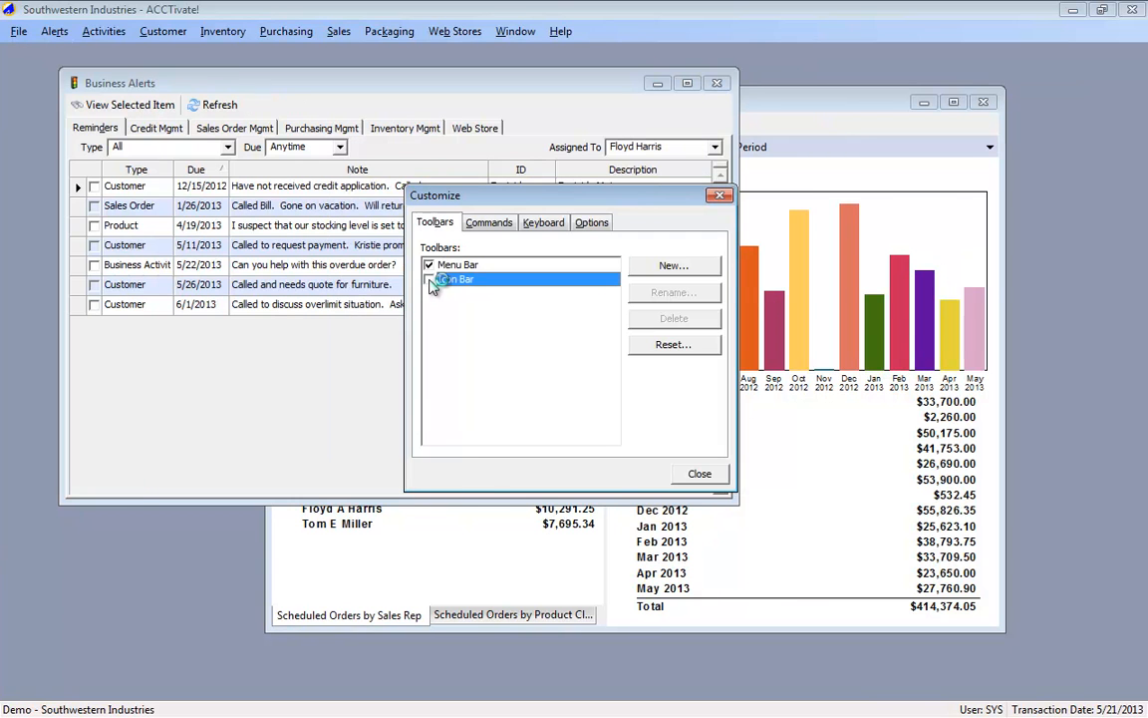
click(430, 280)
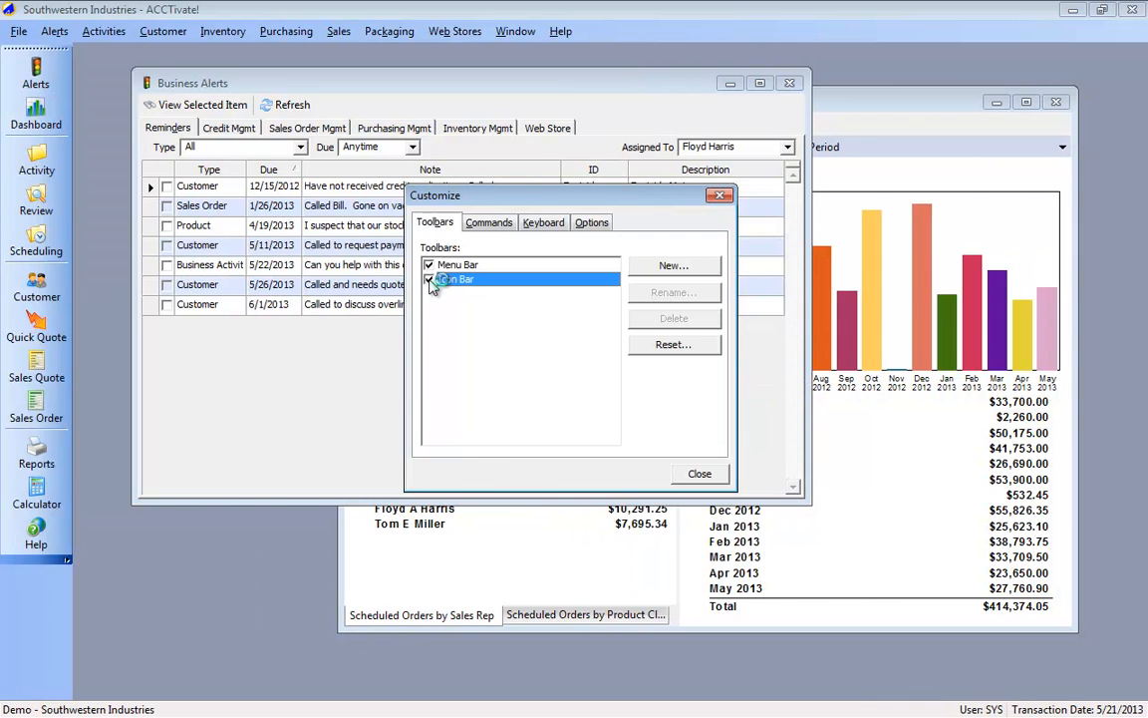
click(431, 266)
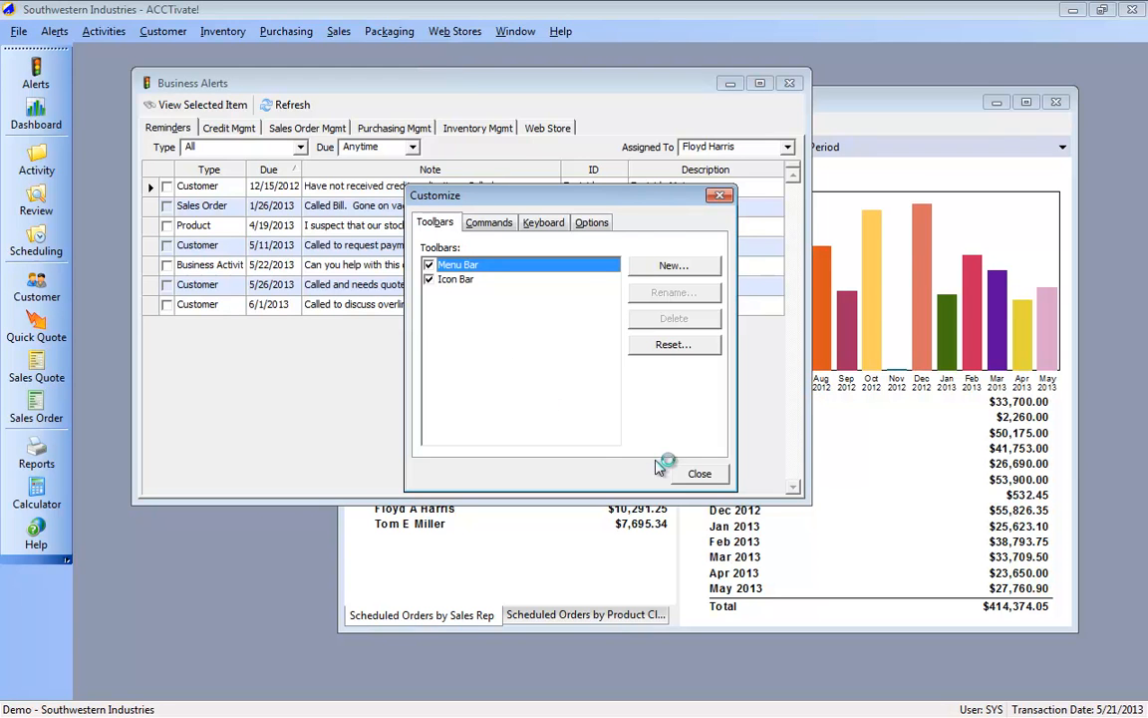
click(698, 473)
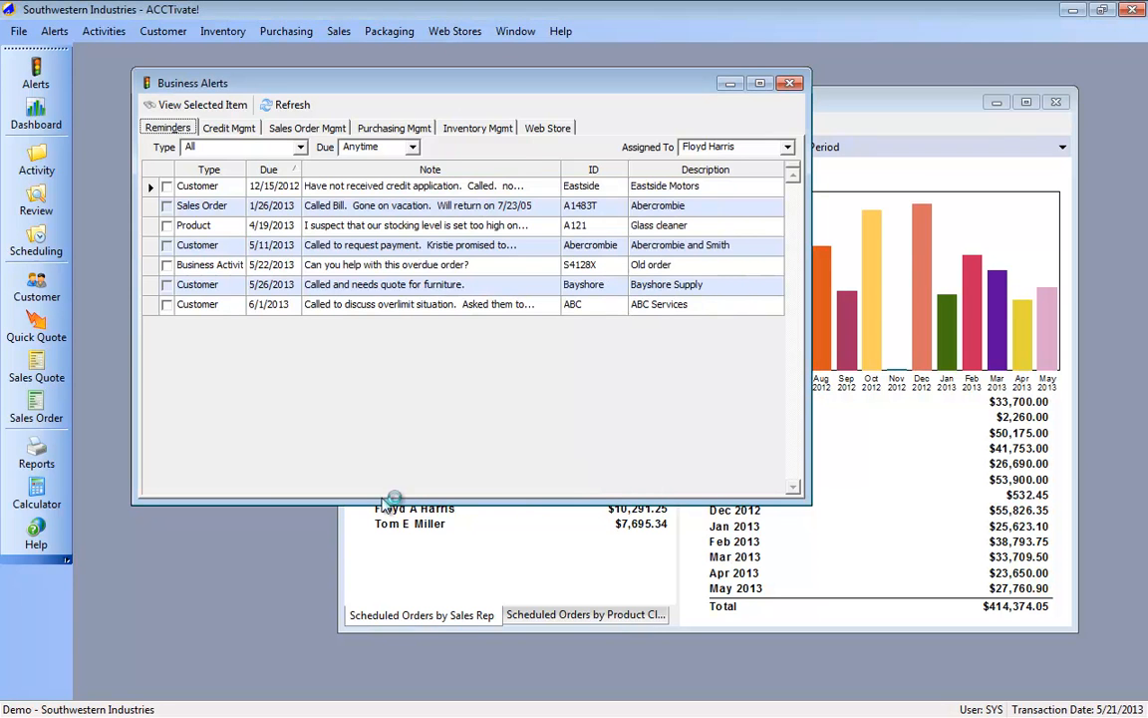
Step: Add the Print Quotes and Print Orders buttons to the icon bar and dock the bar horizontally beneath the menu bar
click(66, 564)
mouse_move(116, 572)
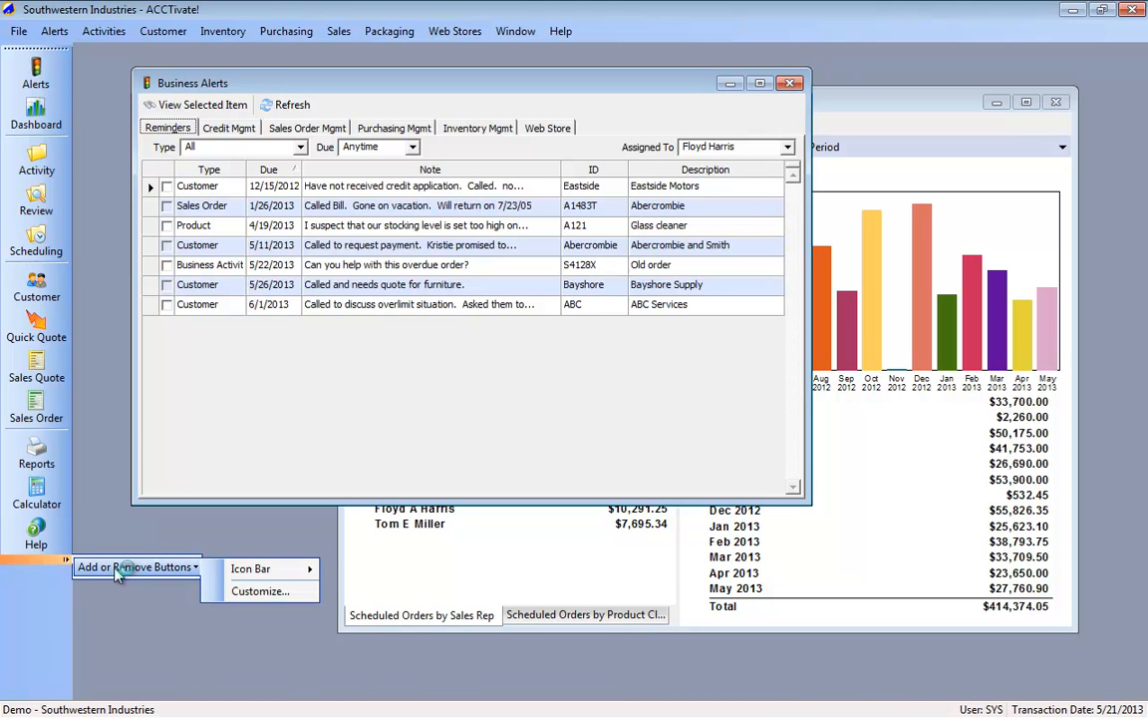
mouse_move(262, 571)
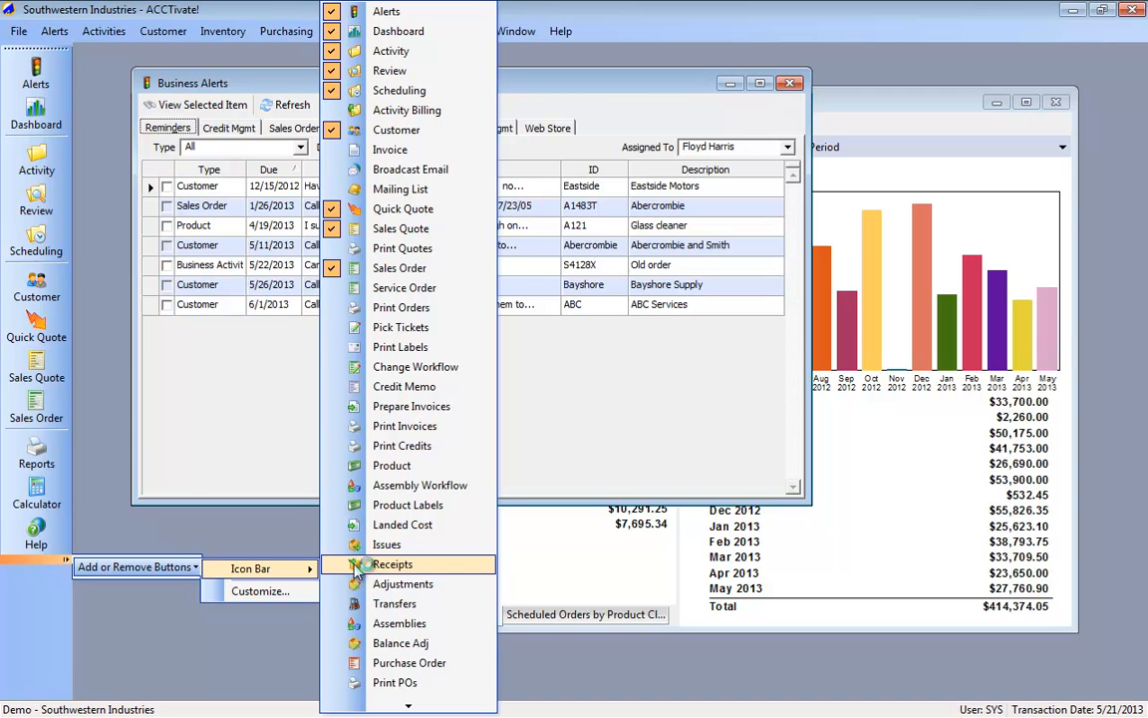
click(404, 248)
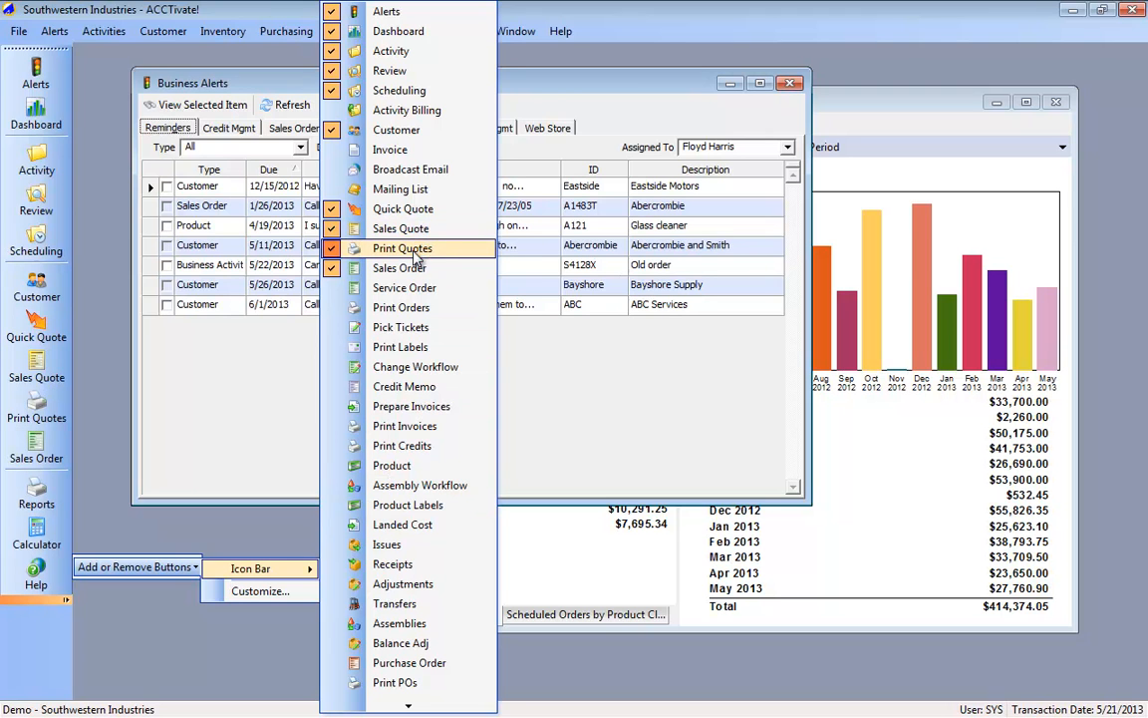
click(412, 309)
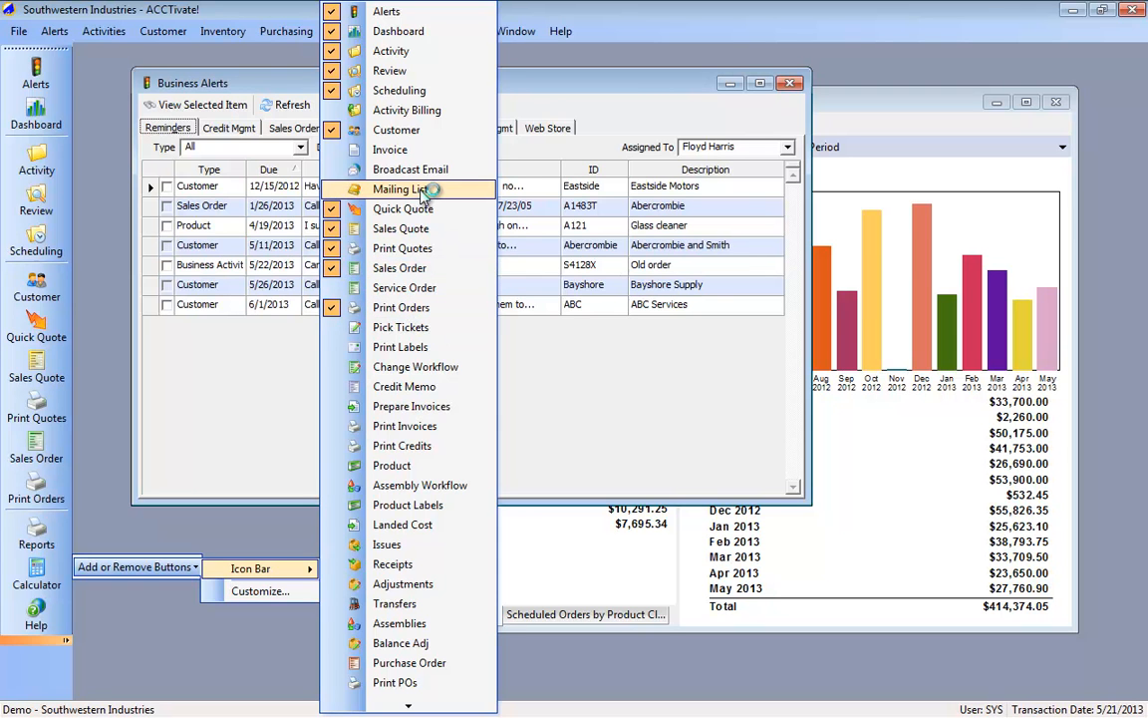
click(99, 419)
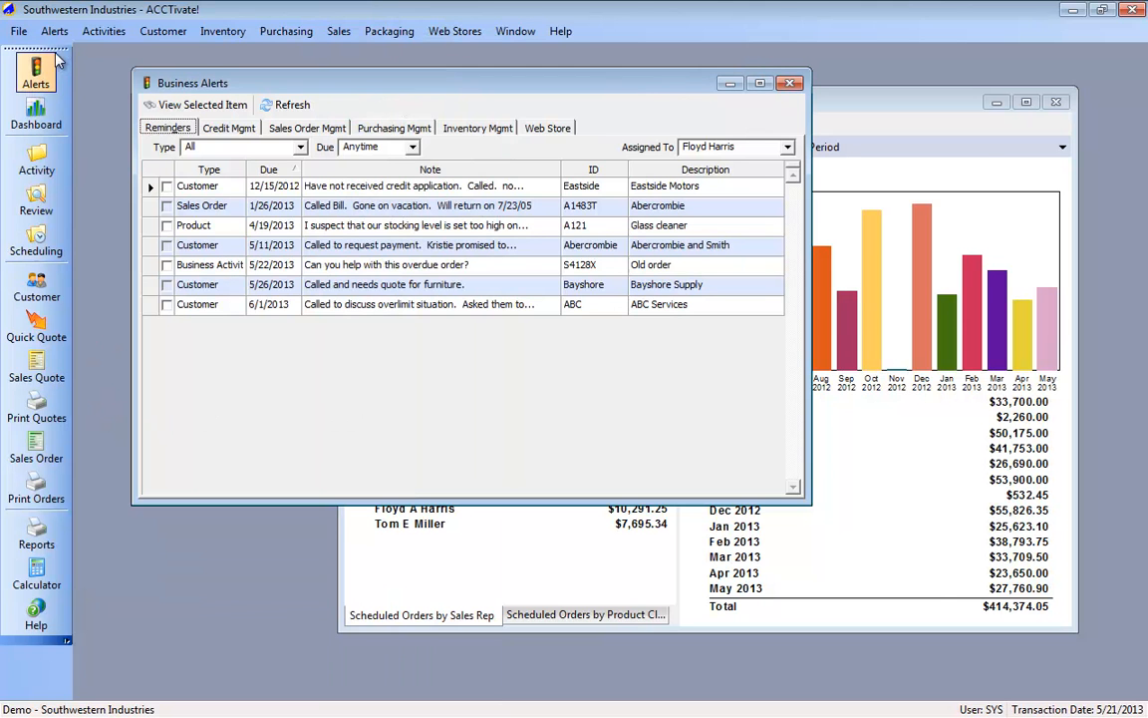
mouse_move(67, 40)
mouse_down()
mouse_move(108, 51)
mouse_move(58, 51)
mouse_up()
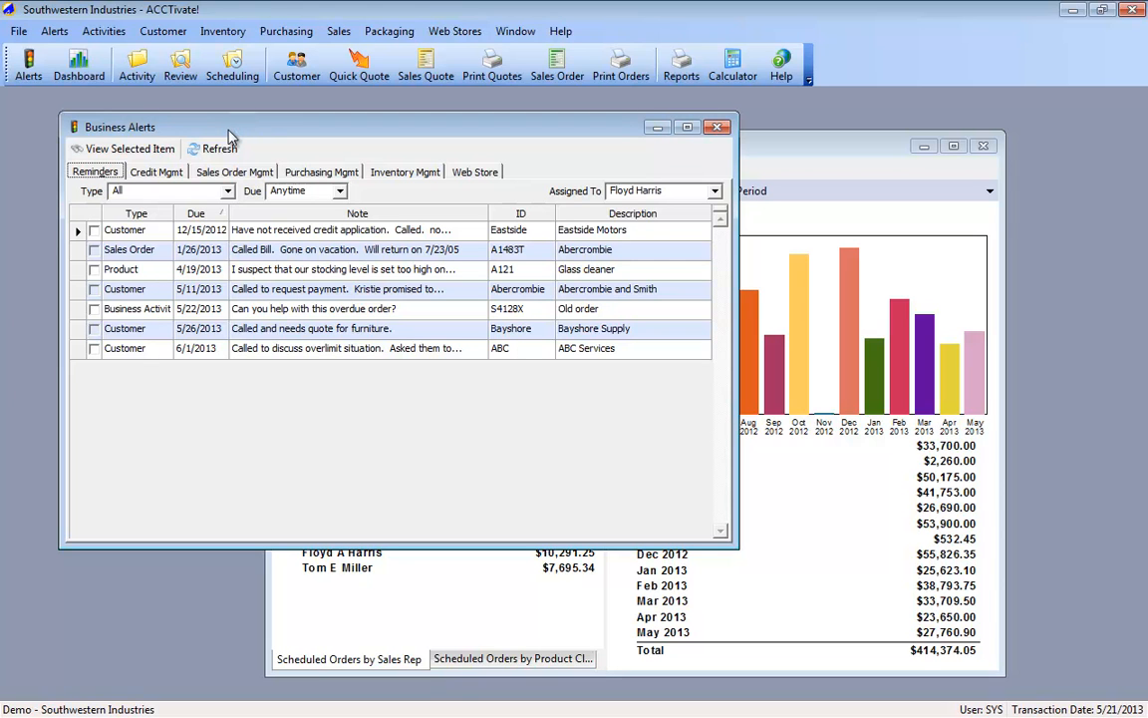
Step: Sort the reminders by Due descending and back to ascending, move the Due column between Note and ID, and refresh the list
click(200, 214)
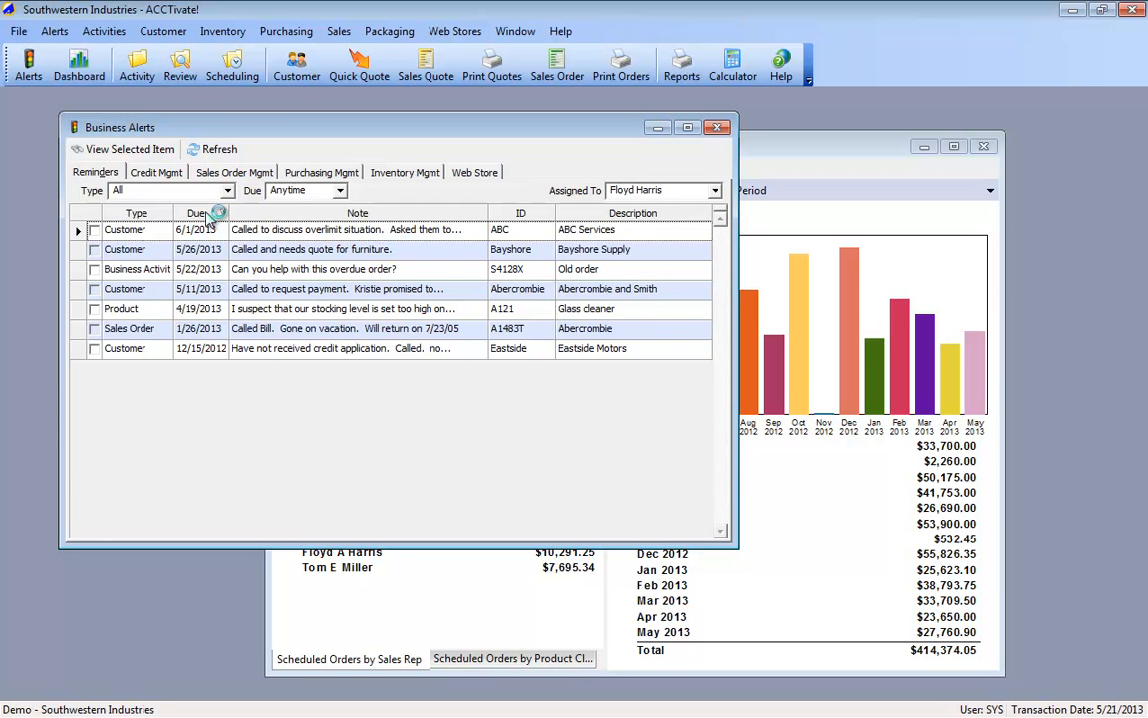
click(213, 216)
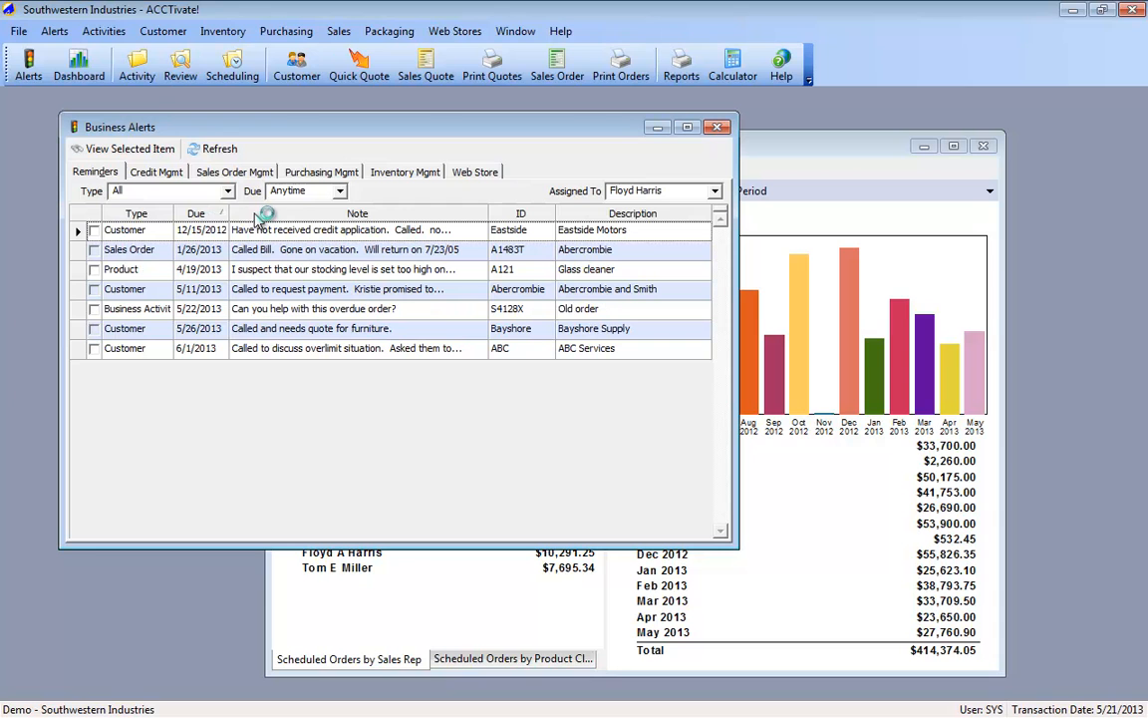
drag(209, 214, 419, 210)
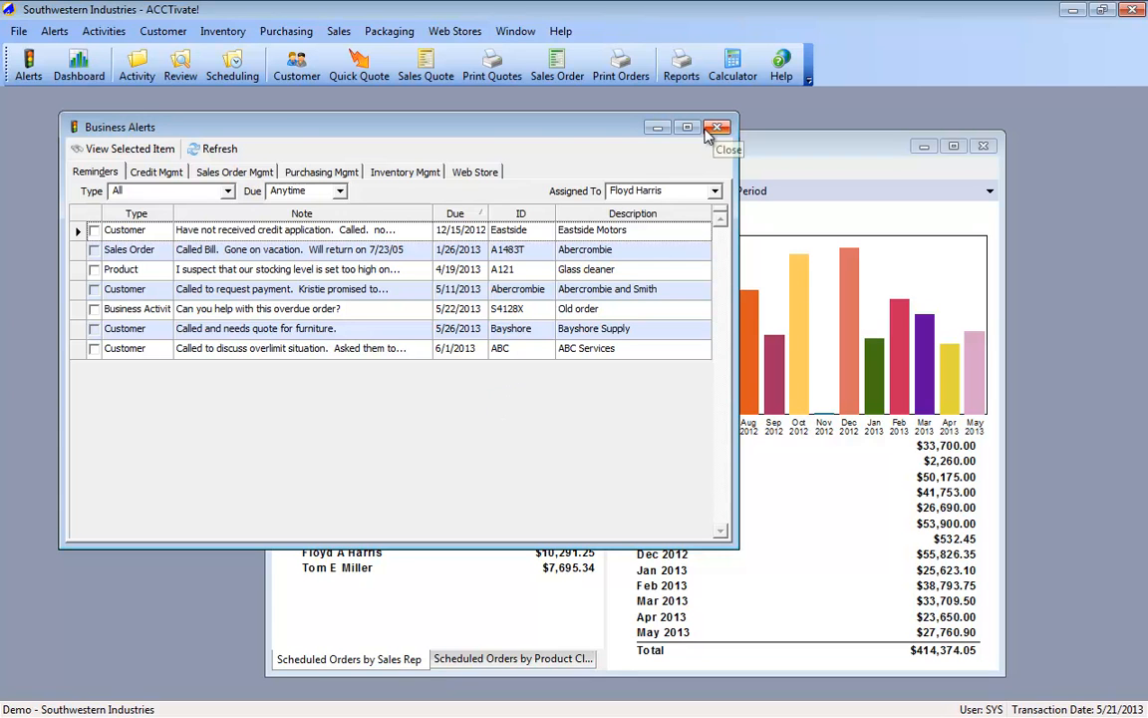
click(219, 150)
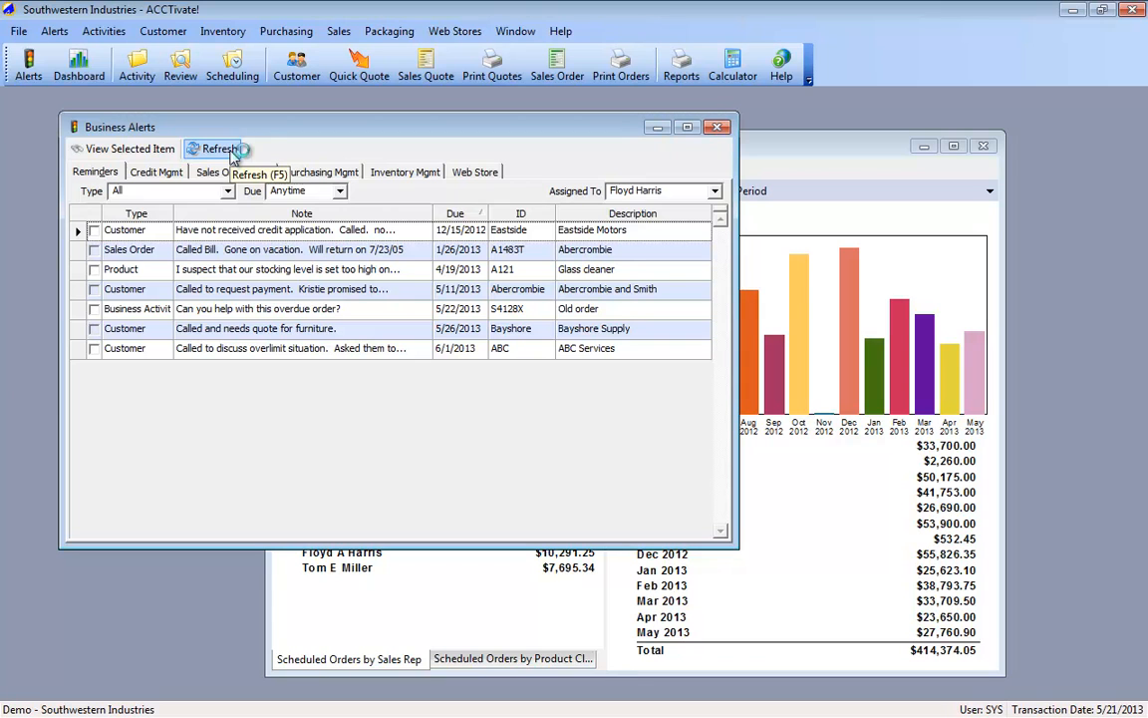
click(718, 127)
Step: Look up and open the Abercrombie and Smith customer record, and close it together with the dashboard
click(285, 79)
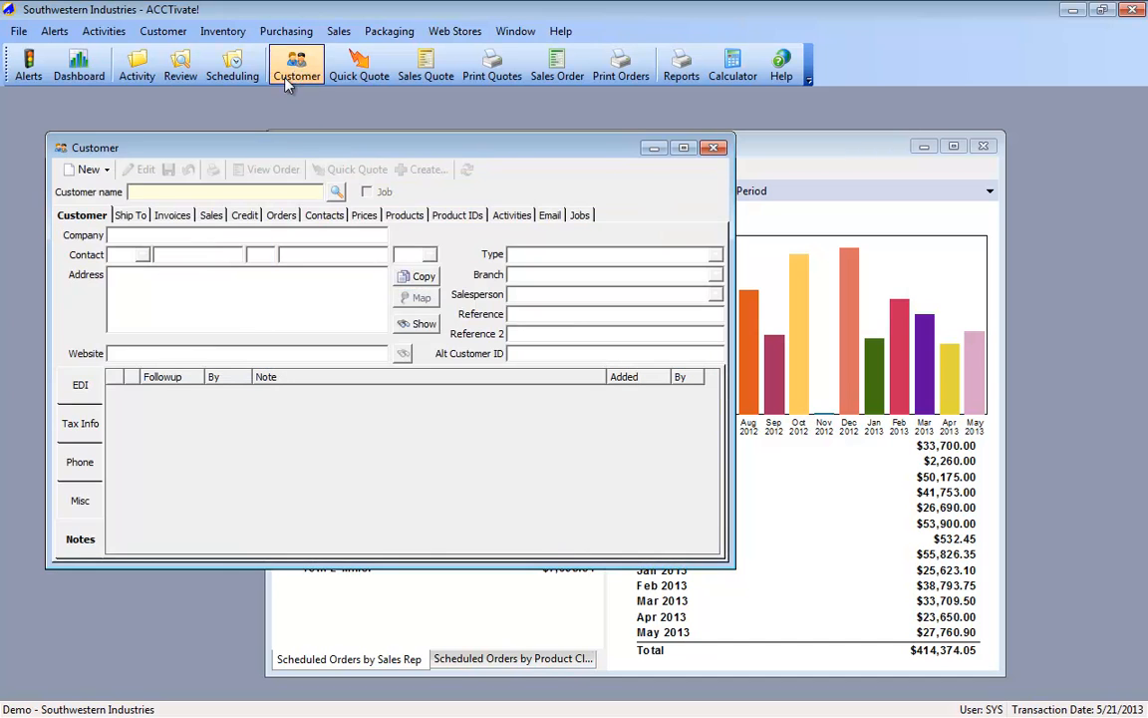
click(336, 191)
double_click(334, 233)
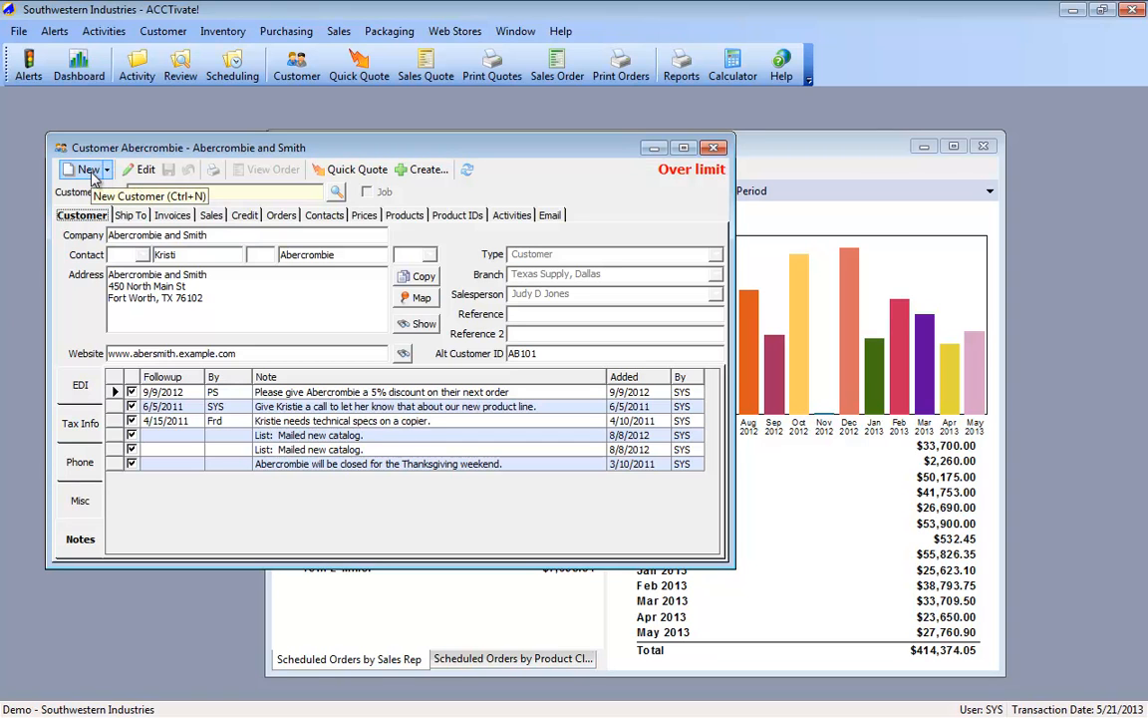
click(137, 172)
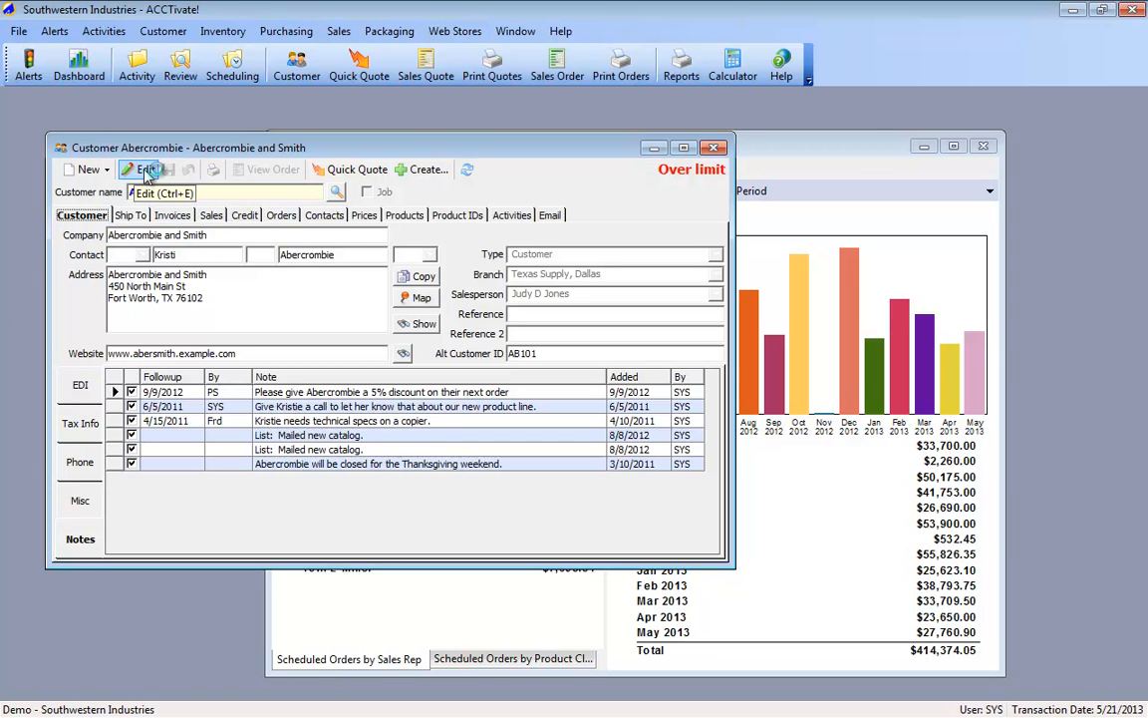
click(172, 171)
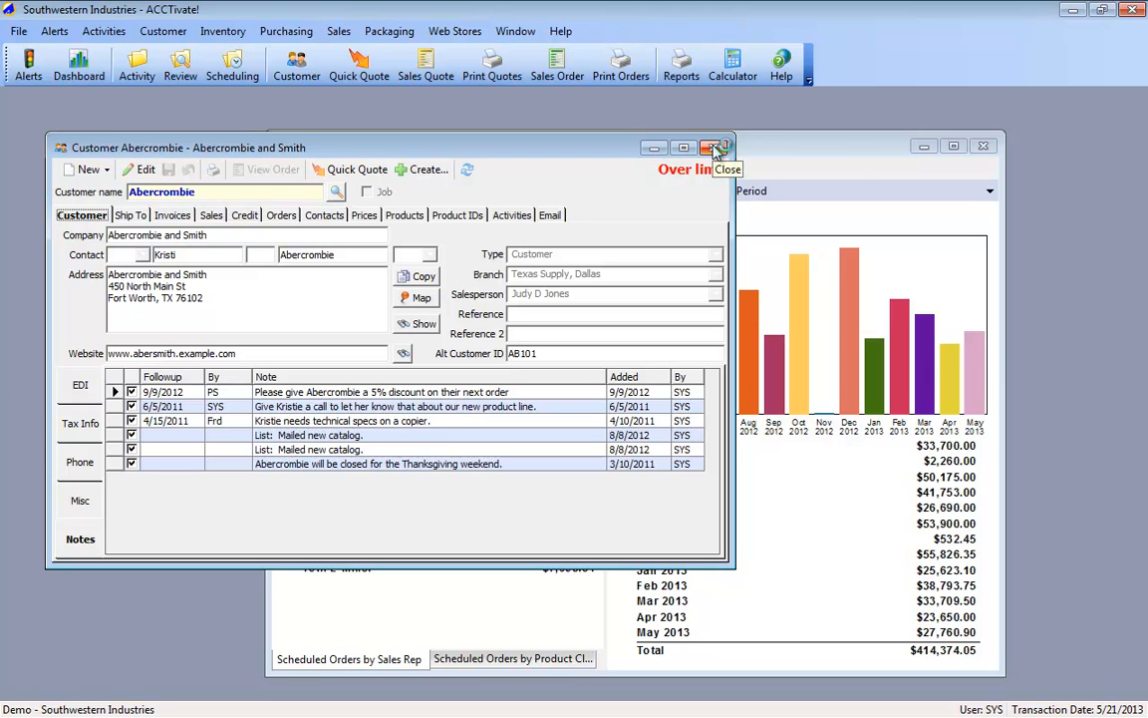
click(716, 149)
click(981, 146)
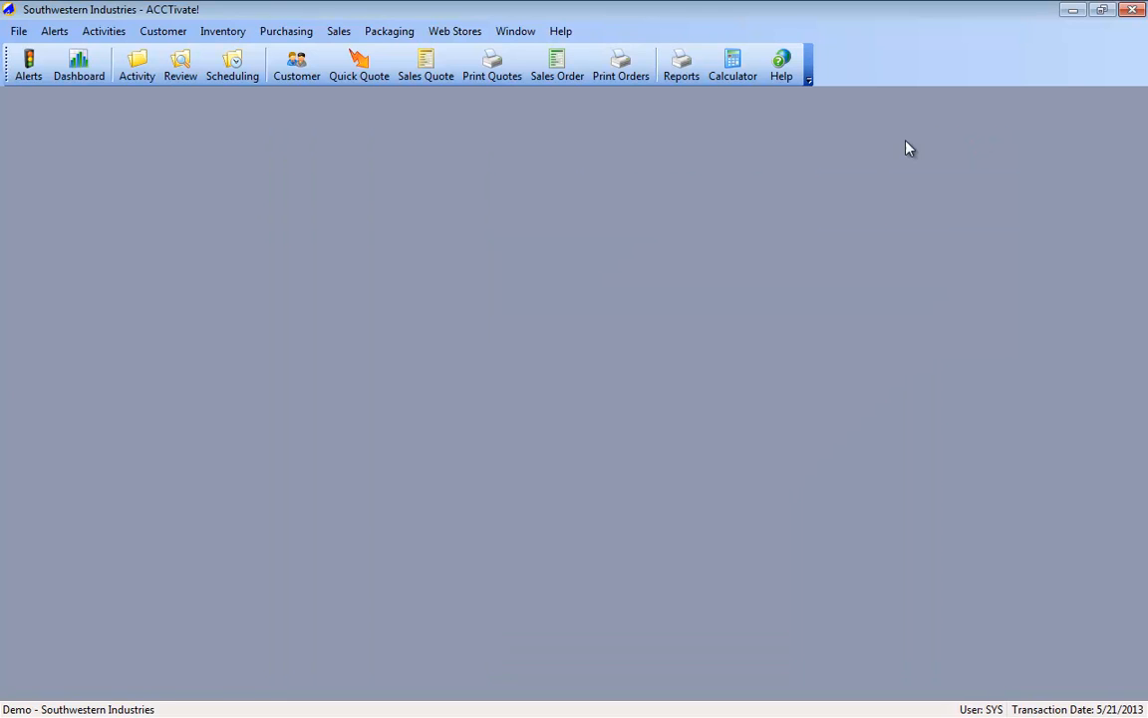
Step: Open the Sales Order window and bring up the Find Customer lookup
click(320, 71)
key(alt+s)
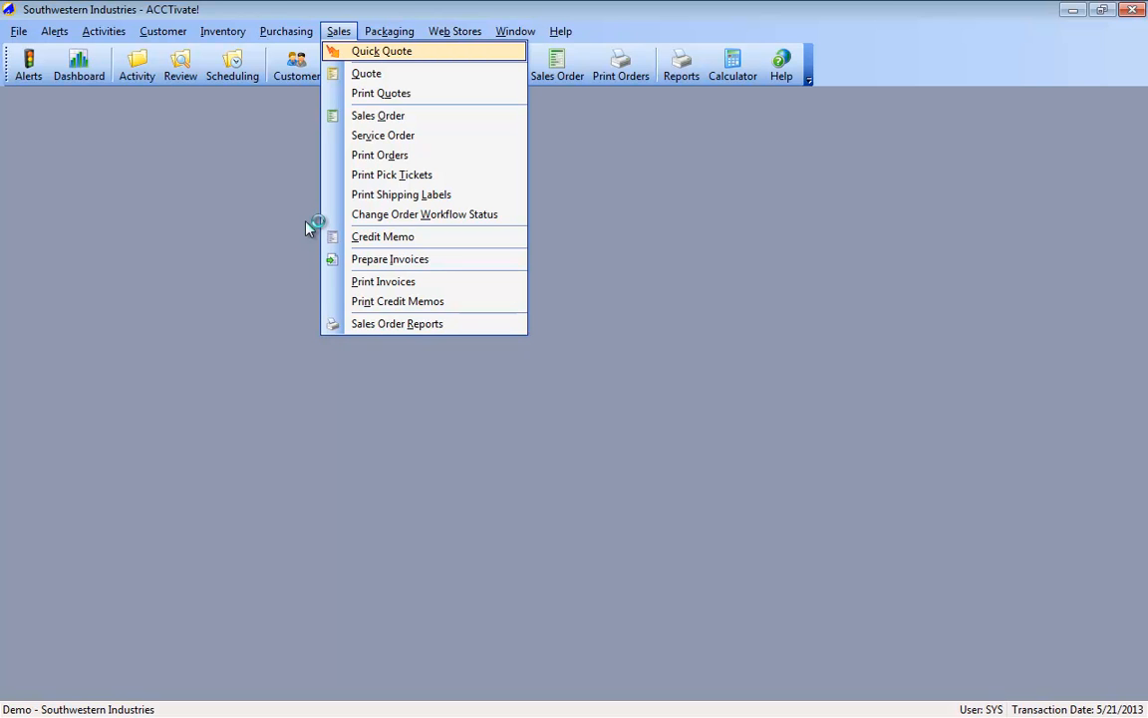
key(Return)
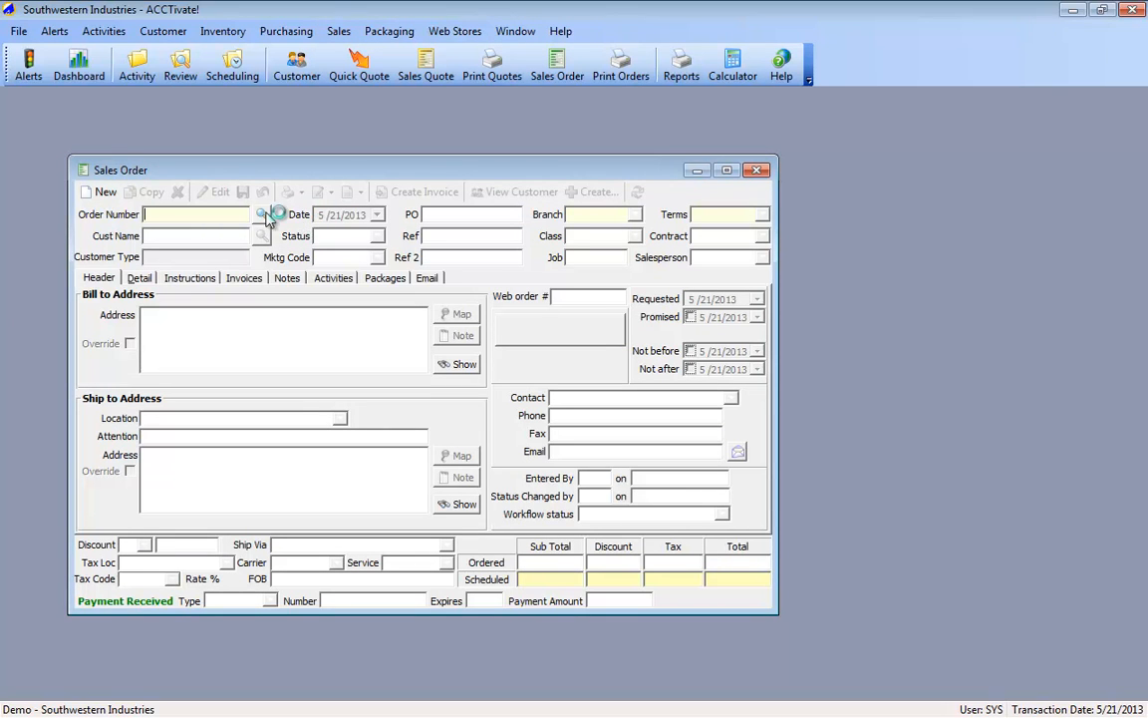
click(106, 192)
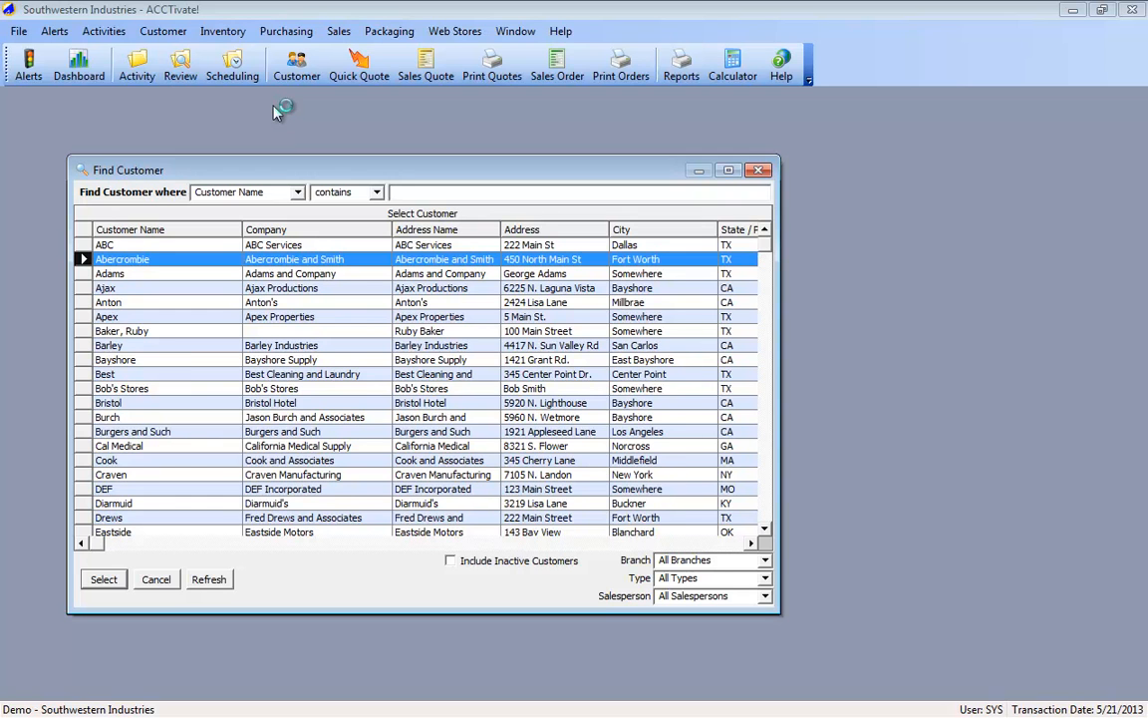
Step: Search for customers whose name contains "east" and choose Eastside
text(east)
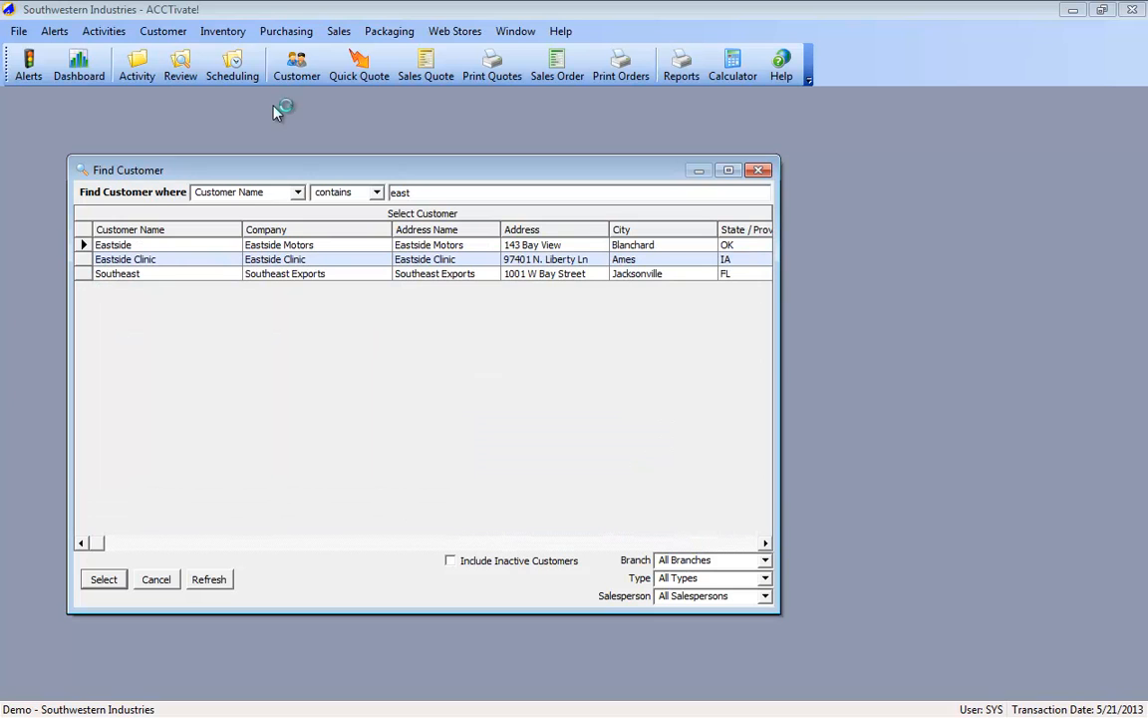
click(102, 247)
double_click(101, 247)
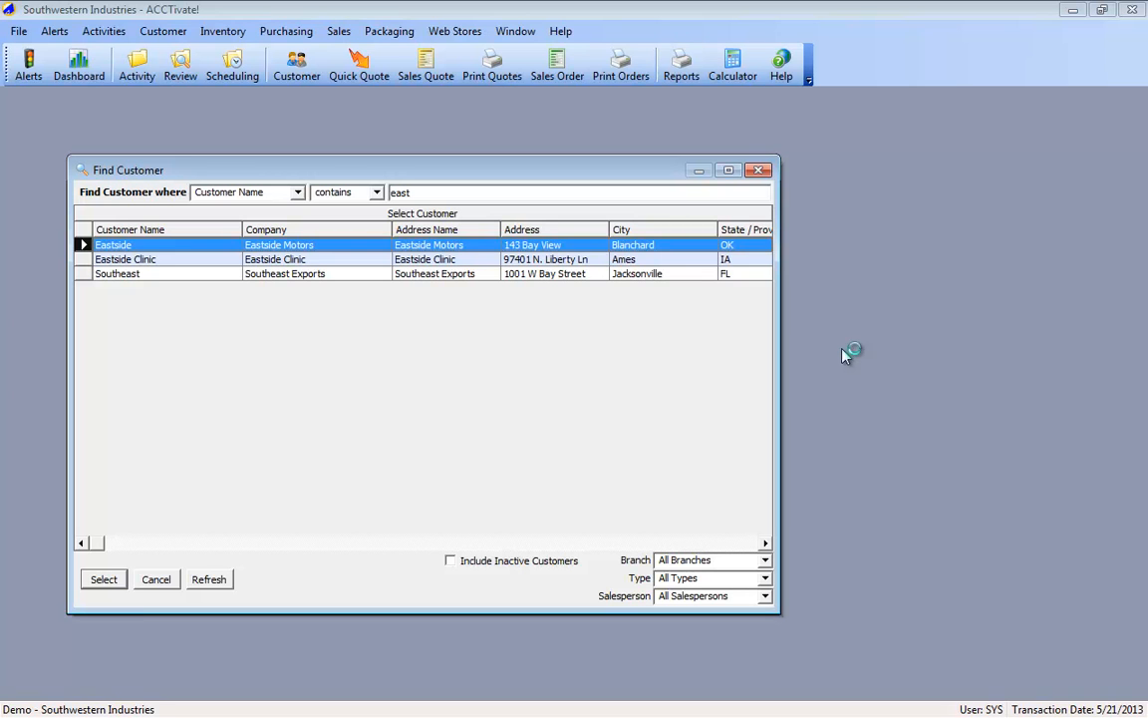
Step: Search for customers whose name contains "abercrom"
key(ctrl+a)
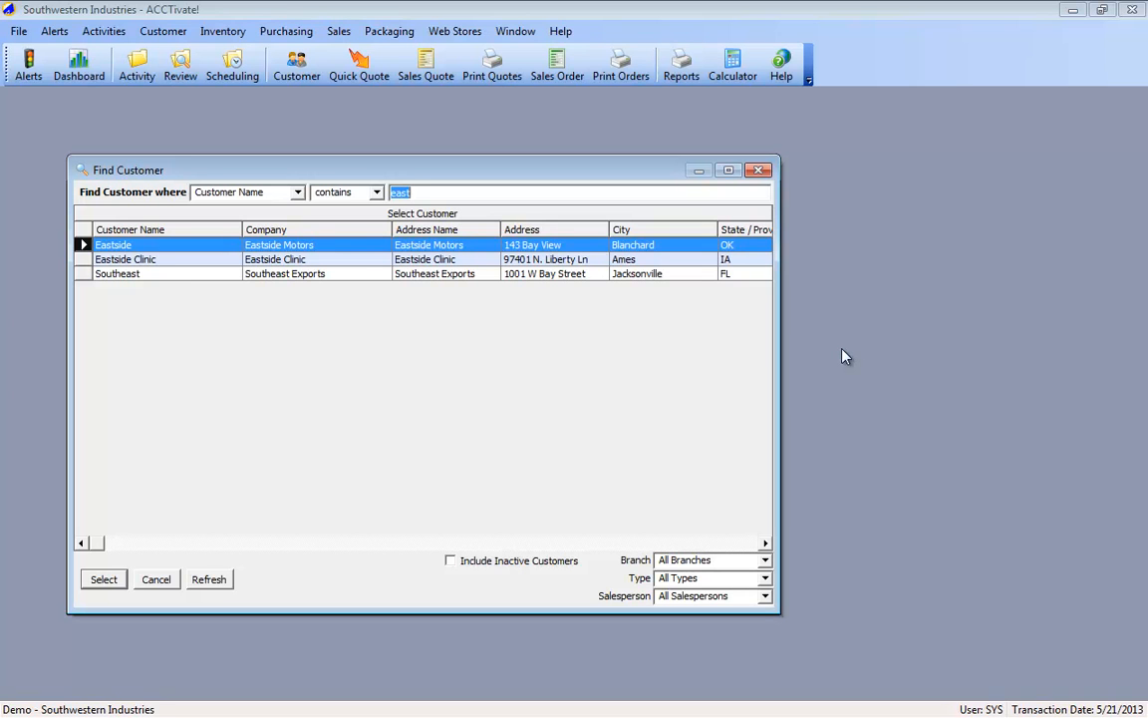
text(aber)
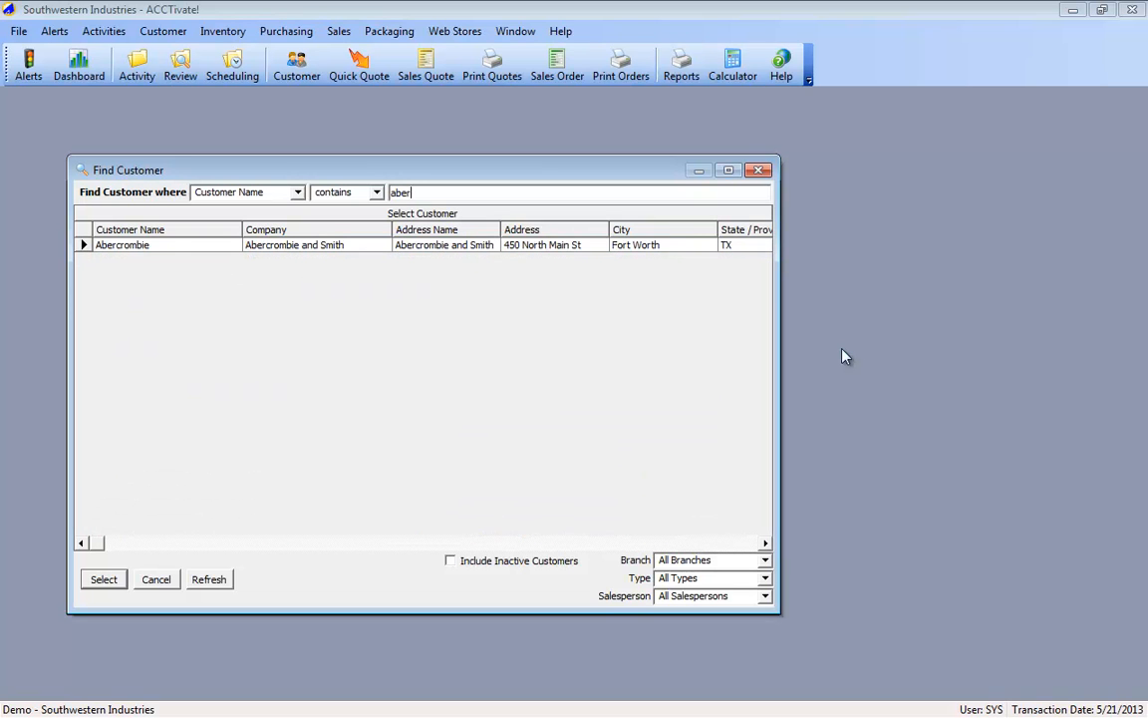
text(crom)
Step: Replace the customer name search text with "best"
key(BackSpace)
key(BackSpace)
key(BackSpace)
key(ctrl+a)
text(best)
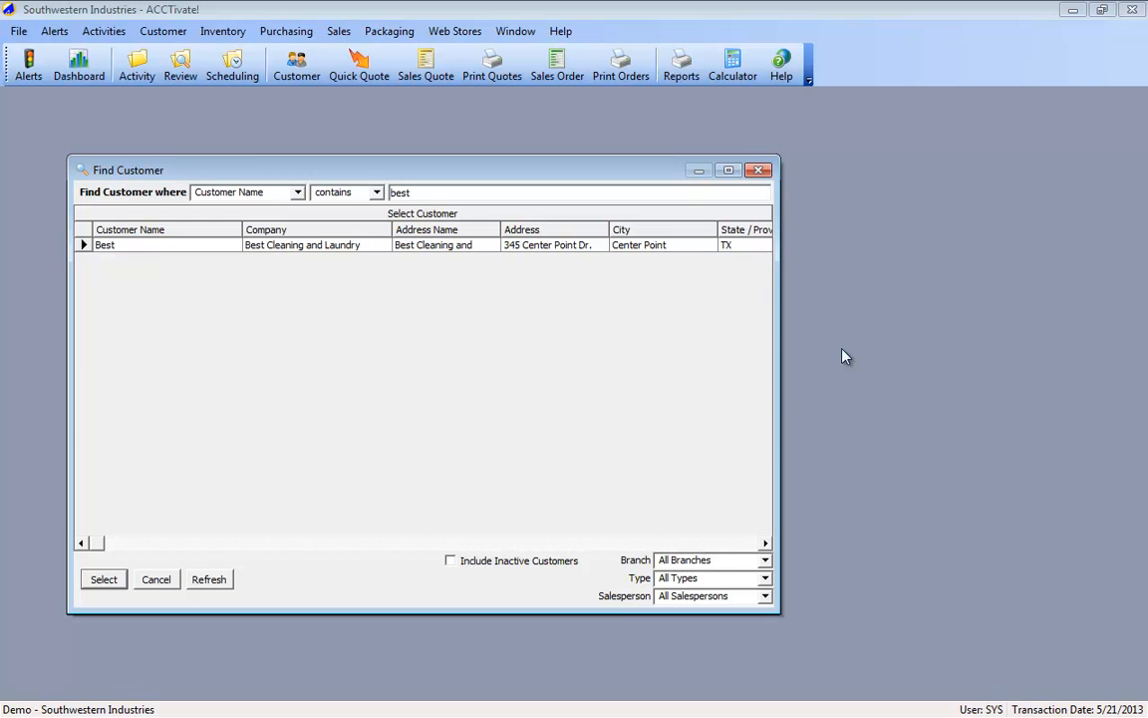
Step: Choose the customer Best for the new sales order and pass through the header fields to the product lookup for the first detail line
key(Return)
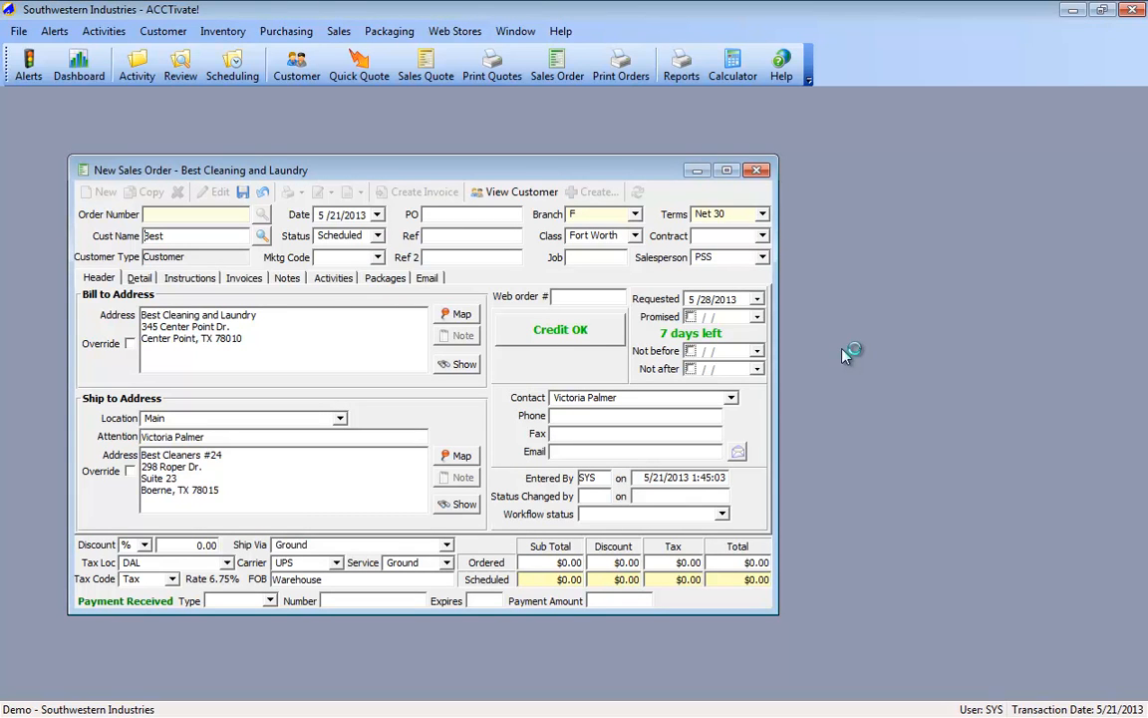
key(Tab)
key(Tab)
key(Tab)
key(Tab)
key(Tab)
key(Tab)
key(Tab)
key(Tab)
key(shift+Tab)
key(shift+Tab)
key(shift+Tab)
key(shift+Tab)
key(shift+Tab)
key(shift+Tab)
key(shift+Tab)
key(Tab)
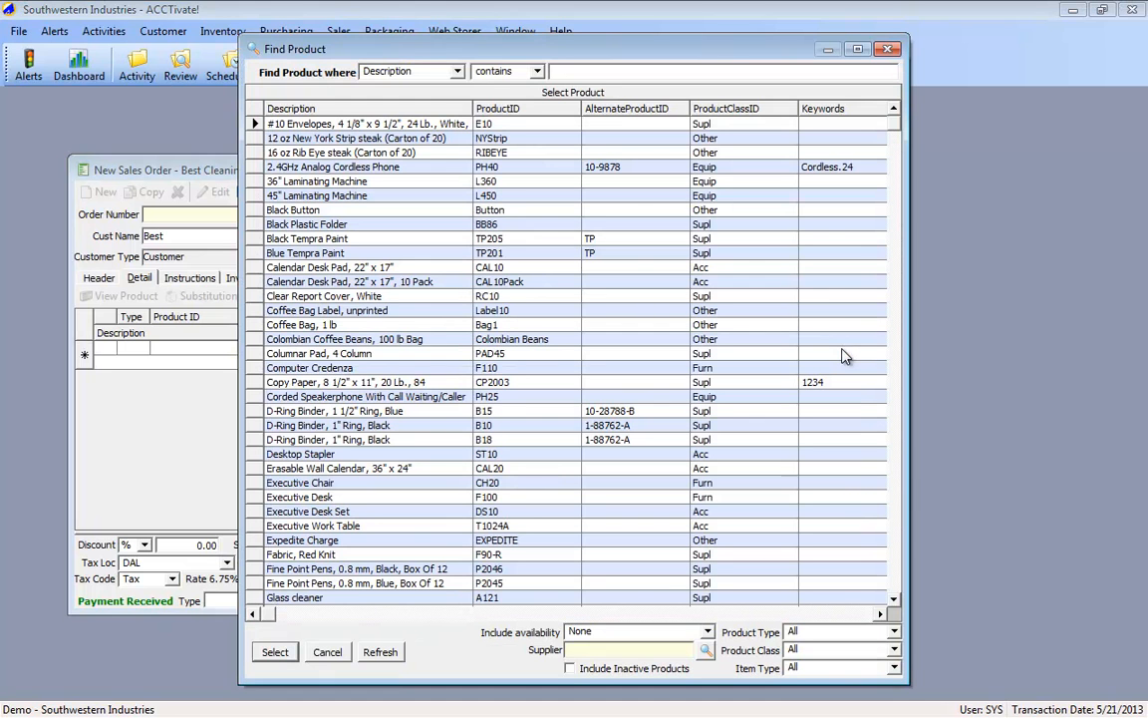
Step: Search the products by description for "binder", switch the search to Product ID and add product B20 to the order
text(binder)
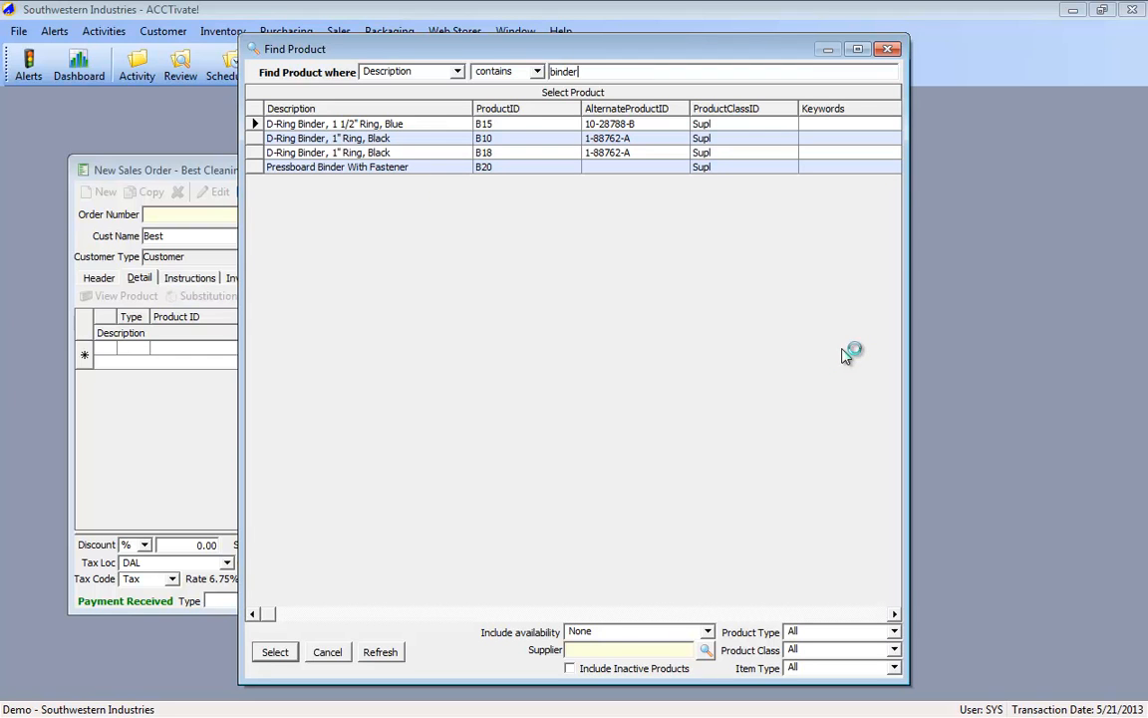
key(shift+Tab)
key(shift+Tab)
key(Up)
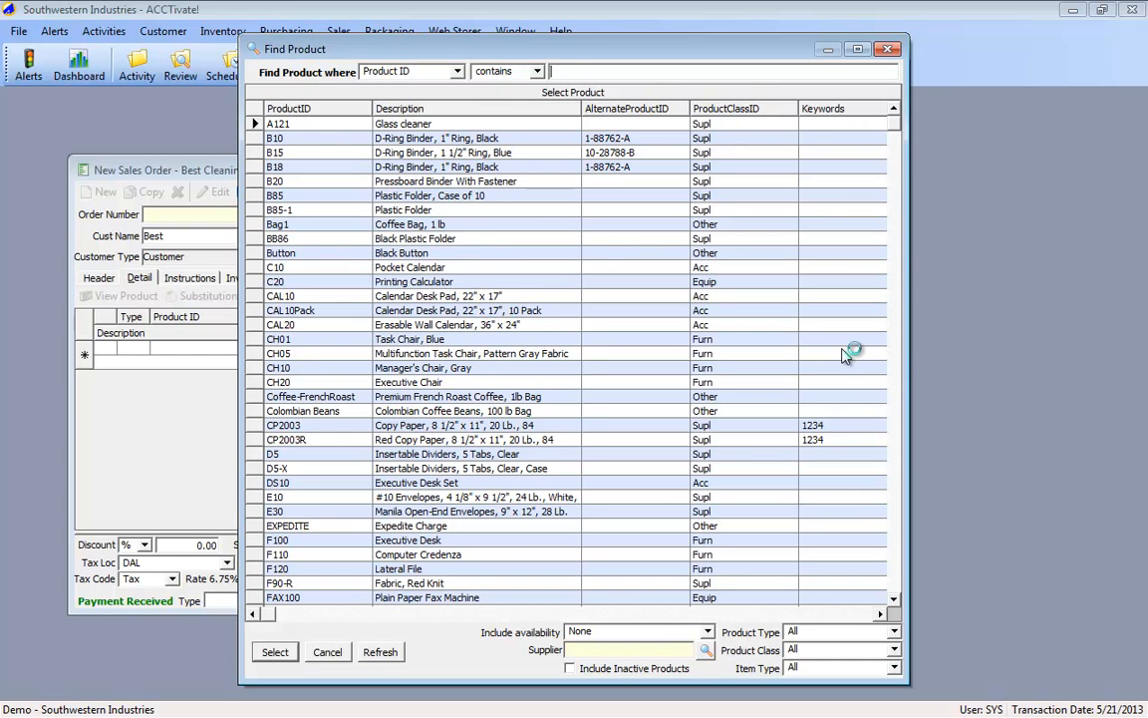
text(b20)
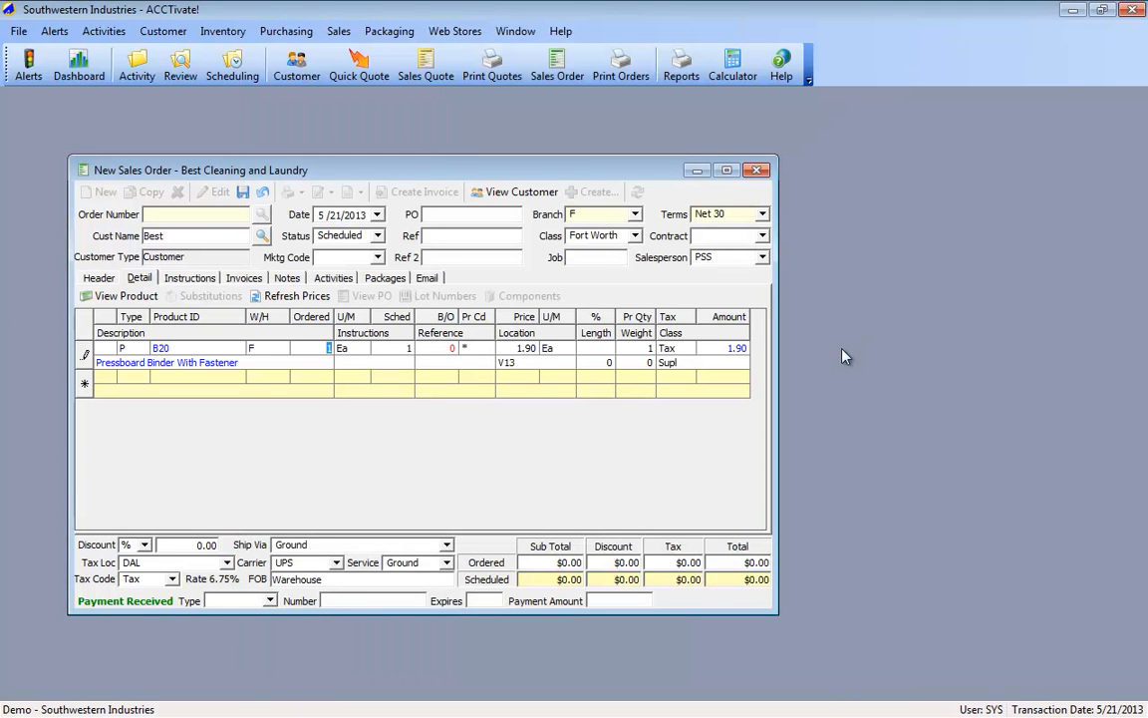
Step: Set the B20 line's ordered quantity to 100 and add product B10 as the second line, dismissing its product note
text(100)
key(Return)
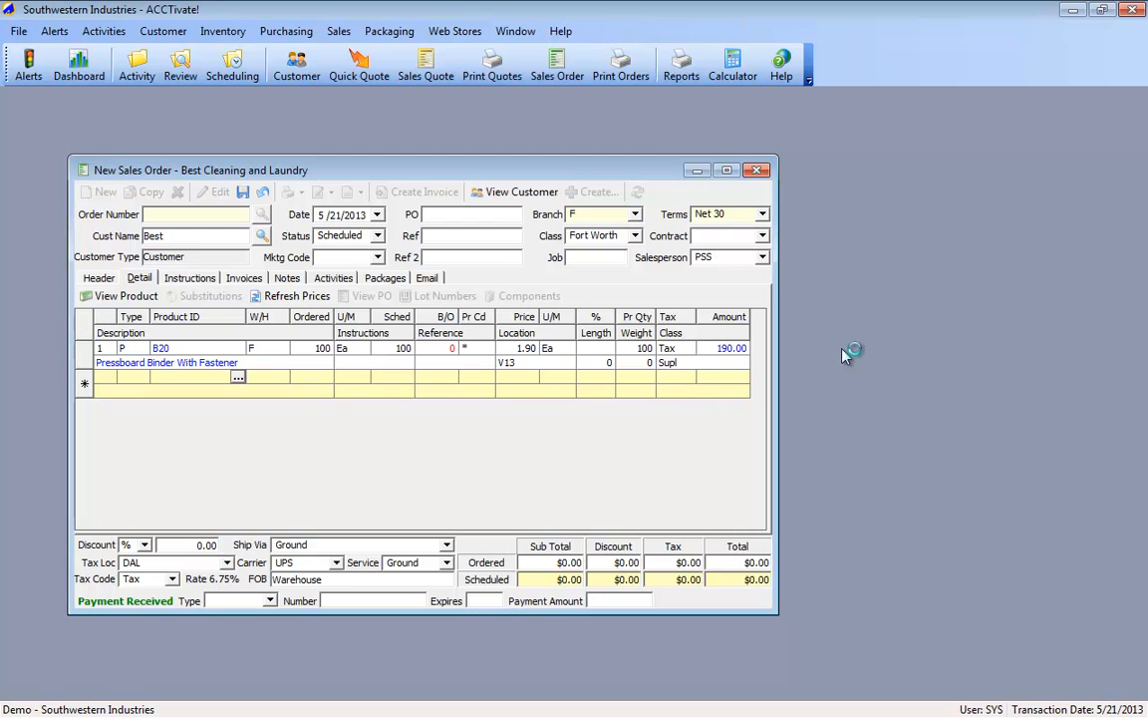
text(b10)
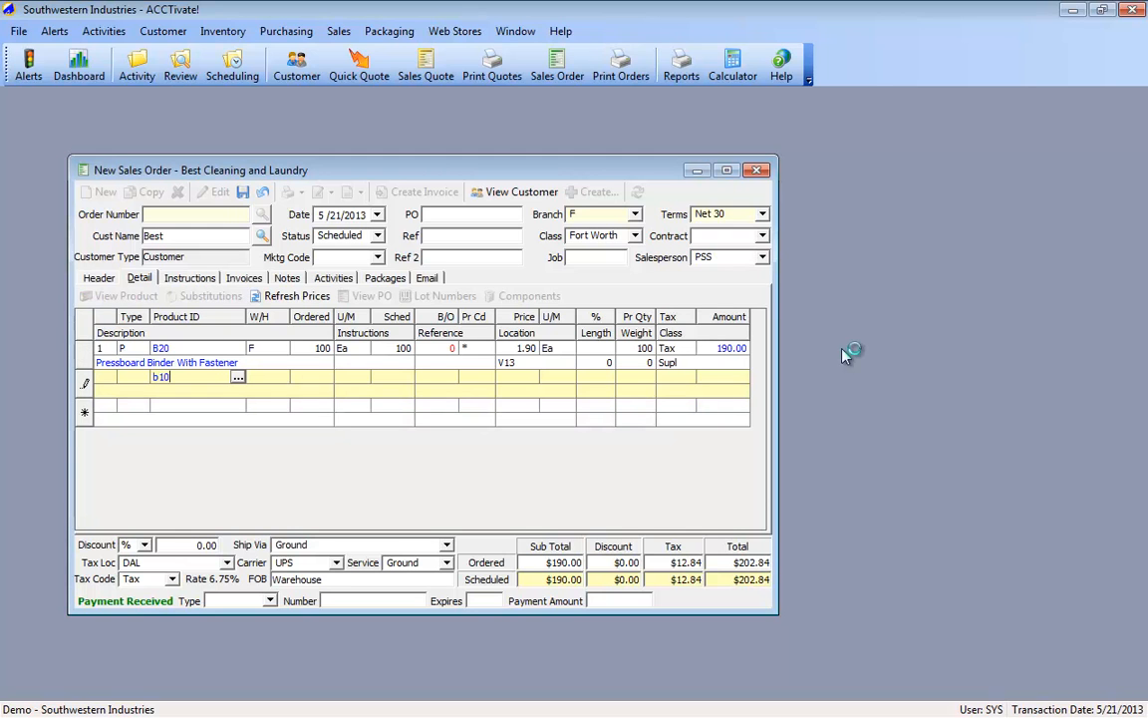
key(Tab)
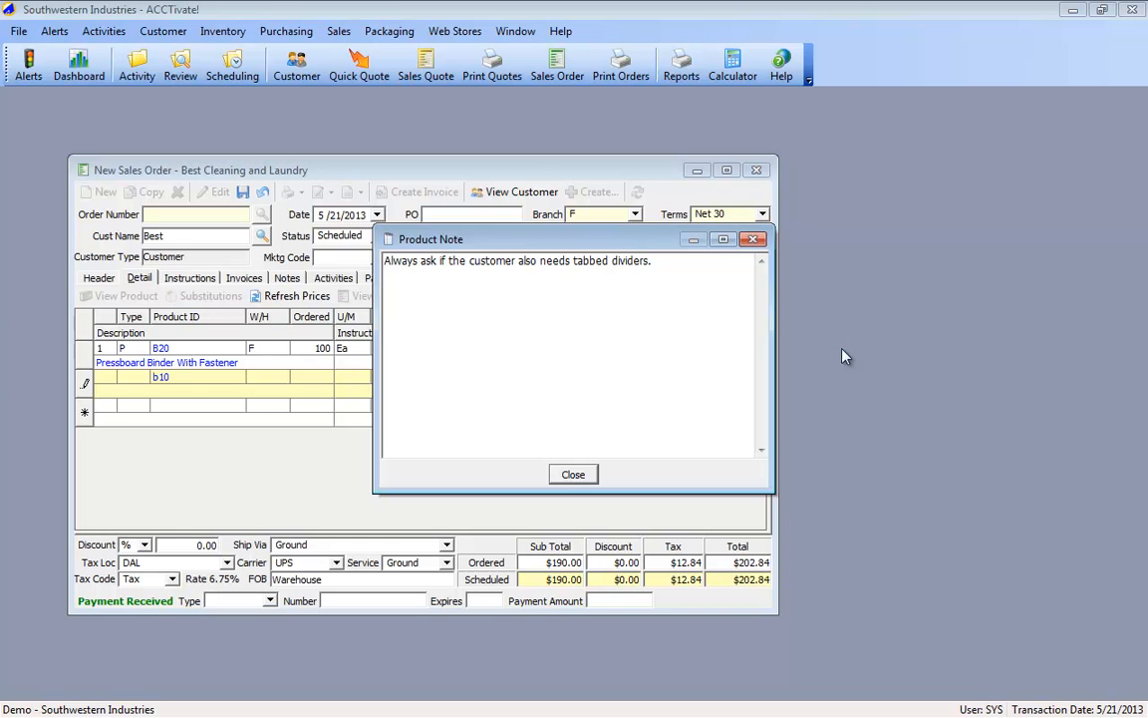
key(Return)
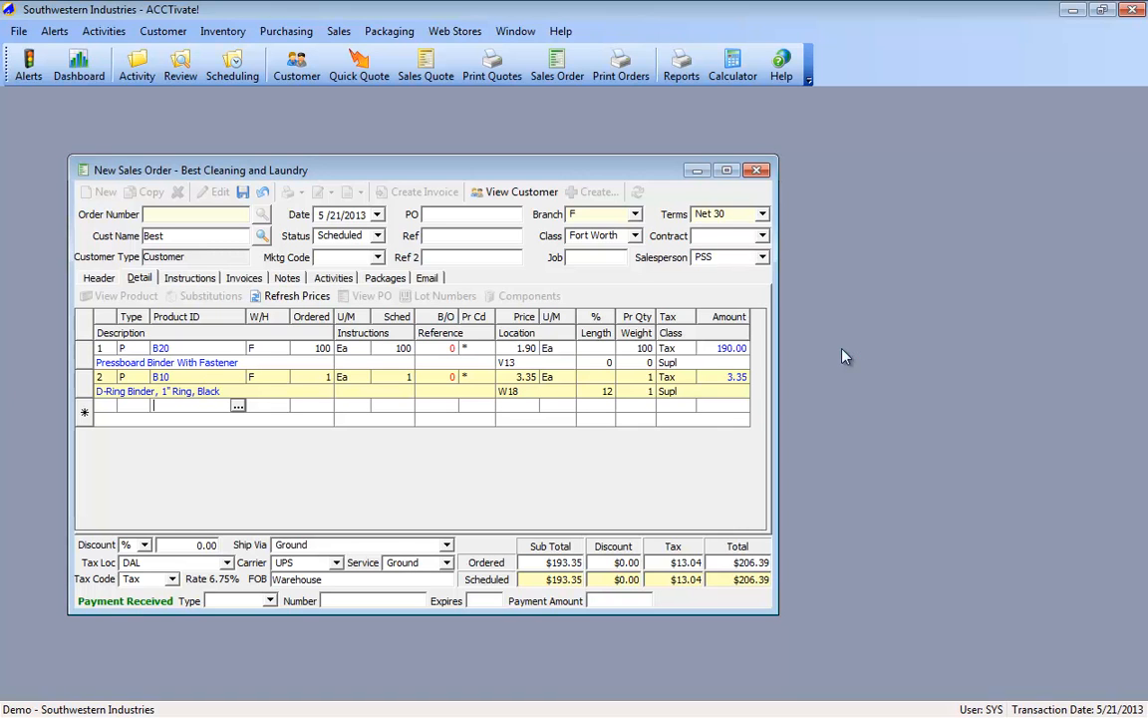
Step: Add product B18 as the third order line, dismiss its product note and set its price to 3.50
text(b18)
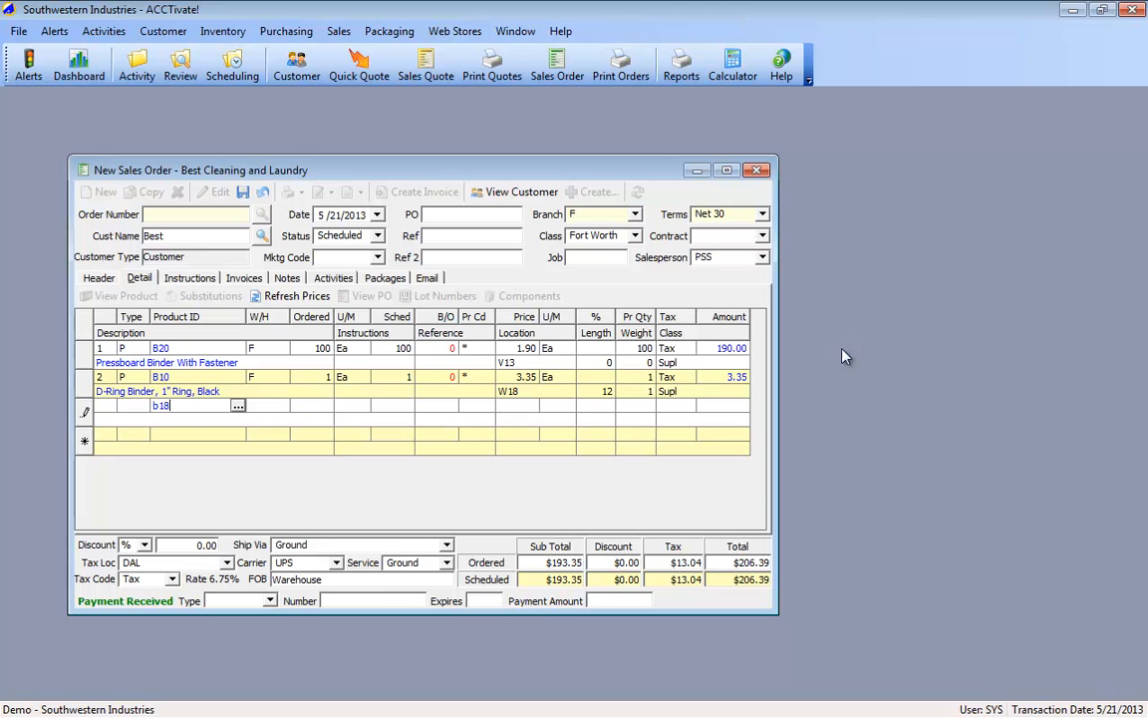
key(Tab)
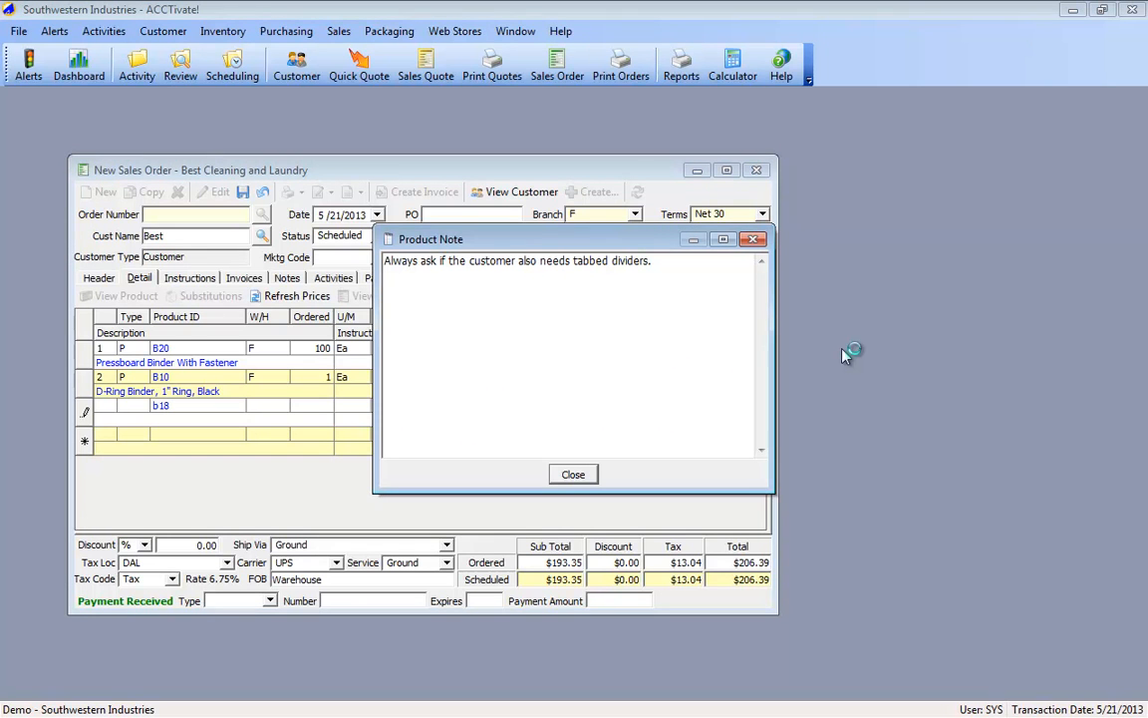
key(Return)
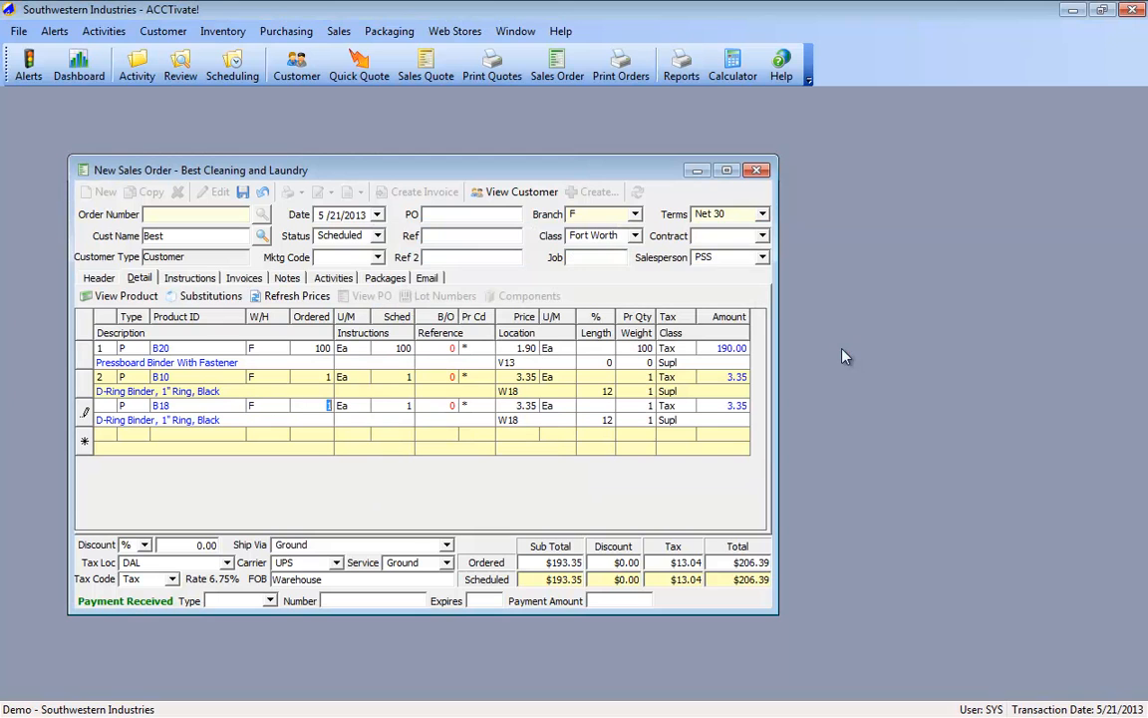
key(Tab)
key(Tab)
key(Tab)
key(Tab)
text(3.50)
key(Return)
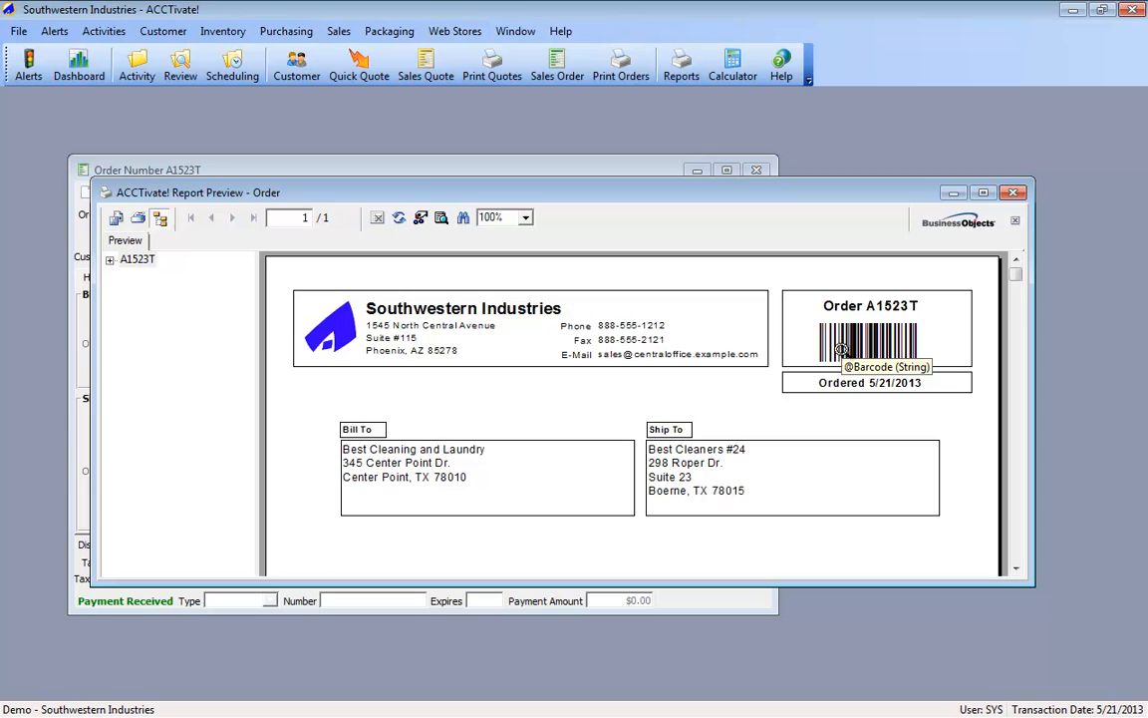
Step: Close the order's report preview and open the Report Catalog in Configuration Management
click(1015, 192)
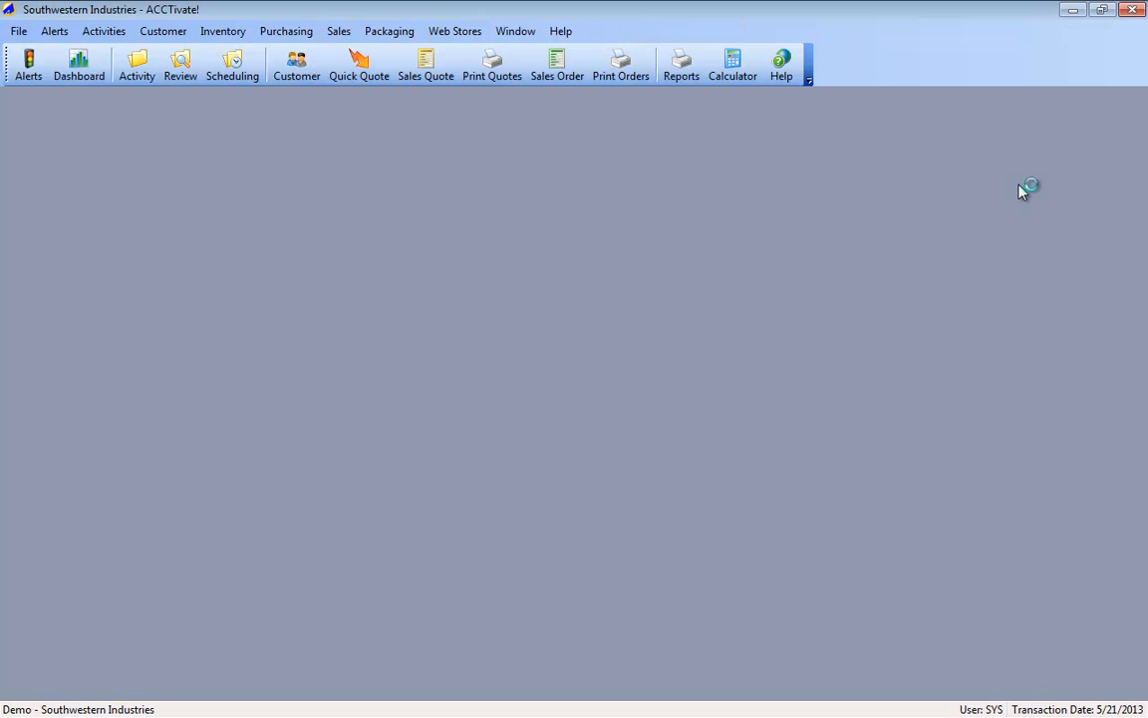
click(30, 32)
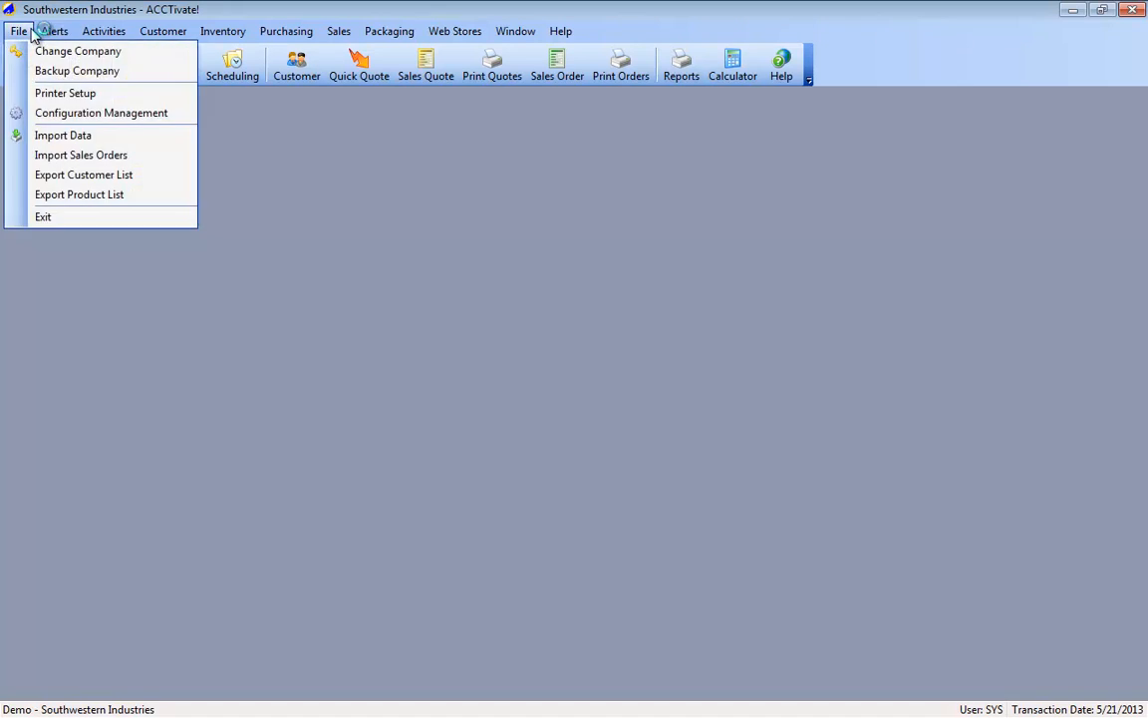
click(45, 119)
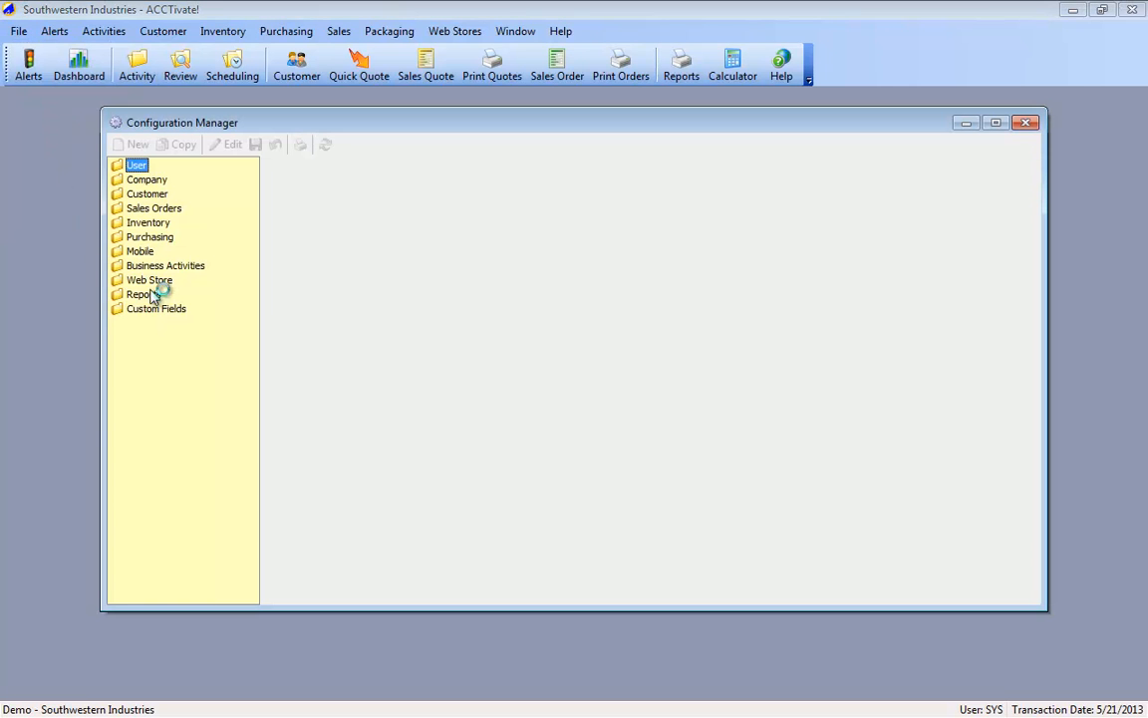
double_click(151, 295)
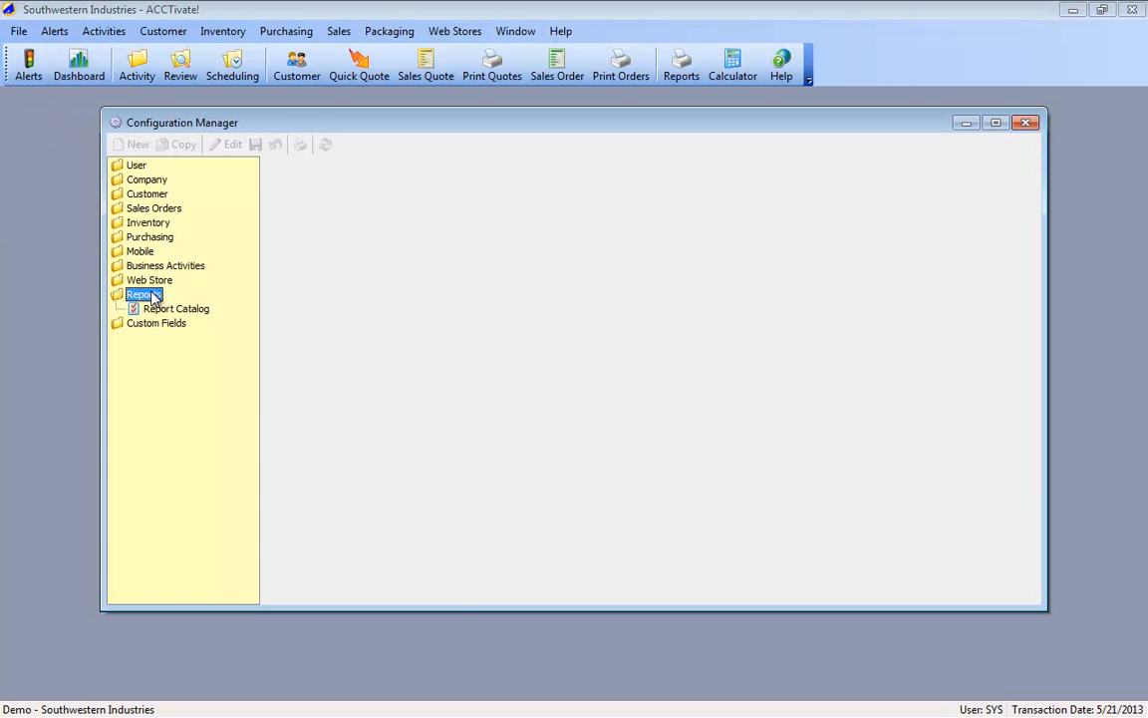
click(163, 309)
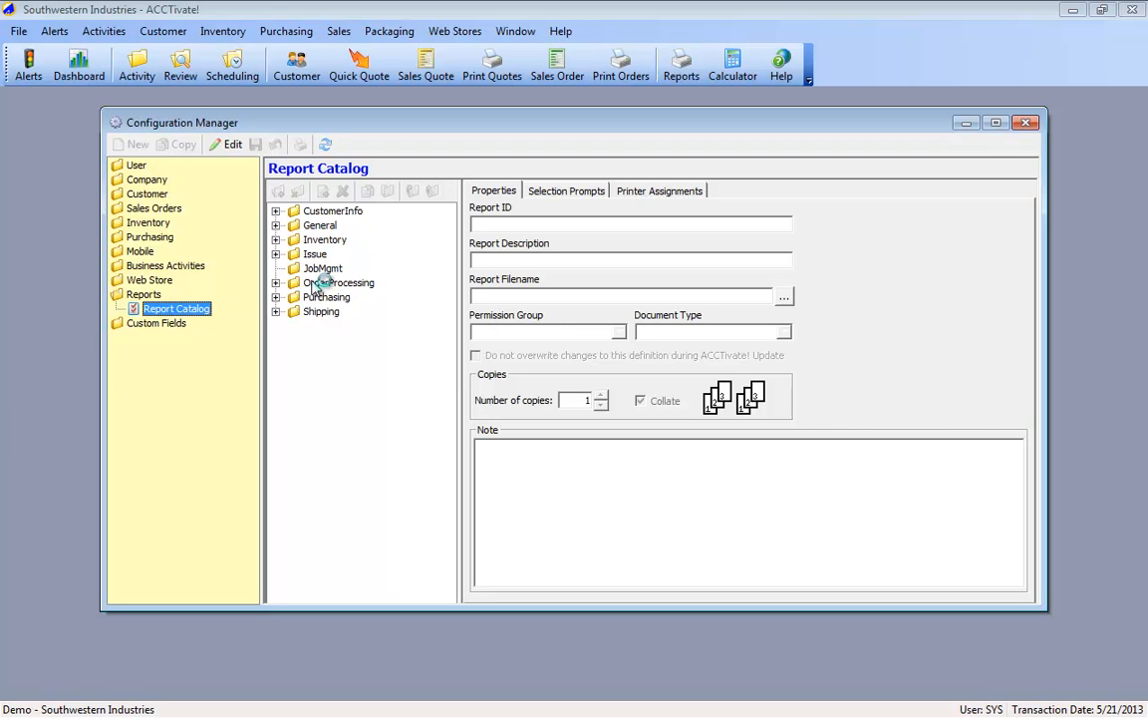
Step: Display the selection prompts of the Stock On Hand report in the Inventory Warehouse folder
double_click(325, 240)
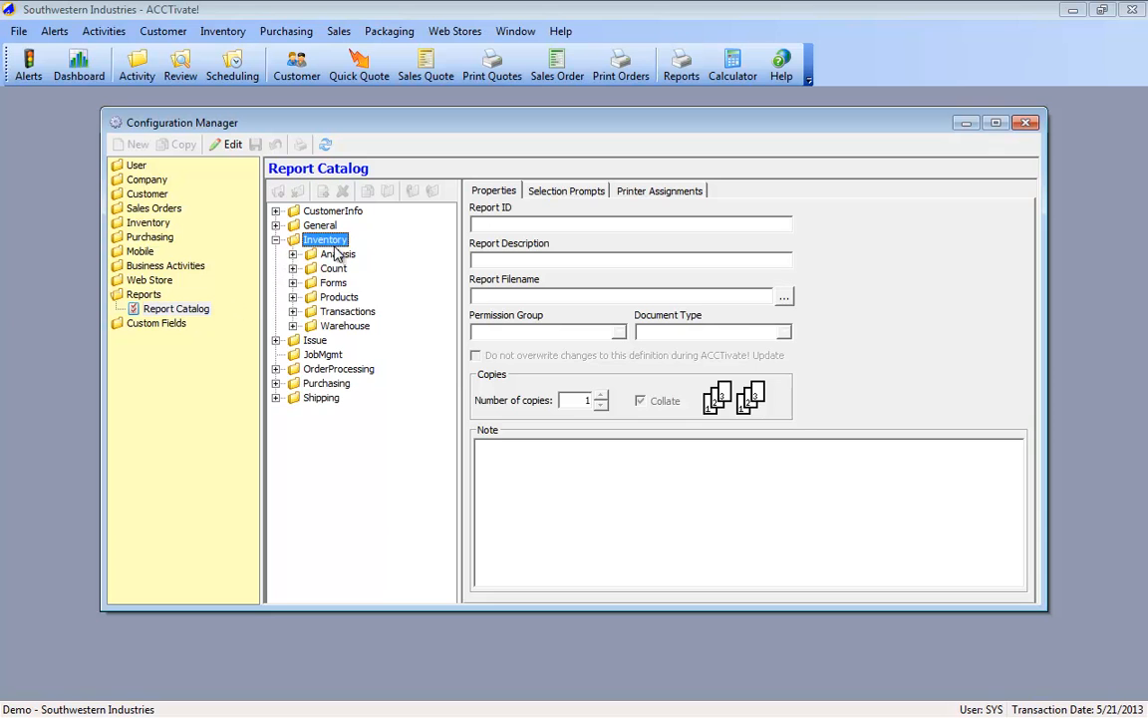
double_click(341, 325)
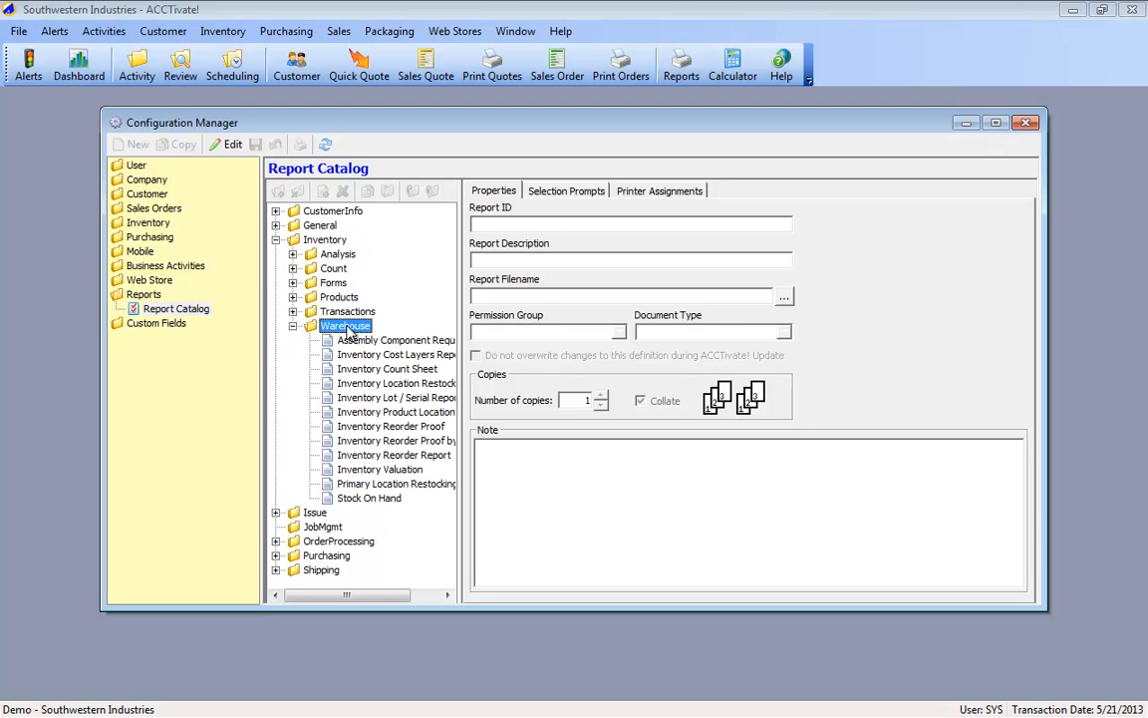
click(379, 471)
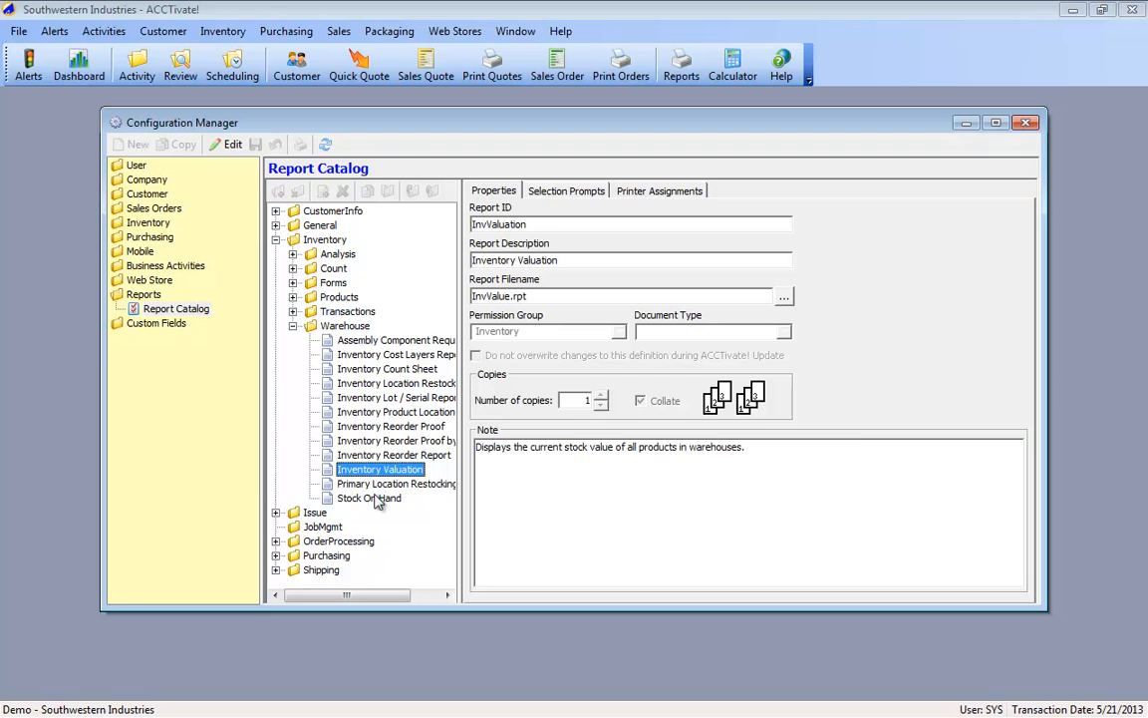
click(371, 498)
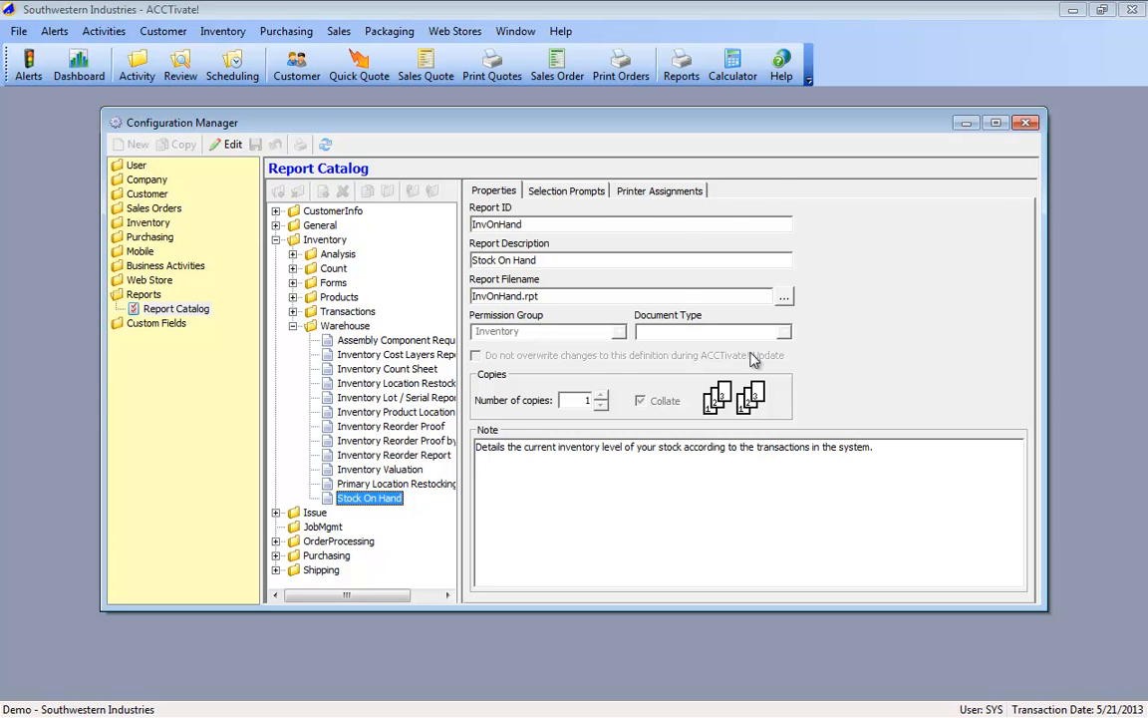
click(528, 189)
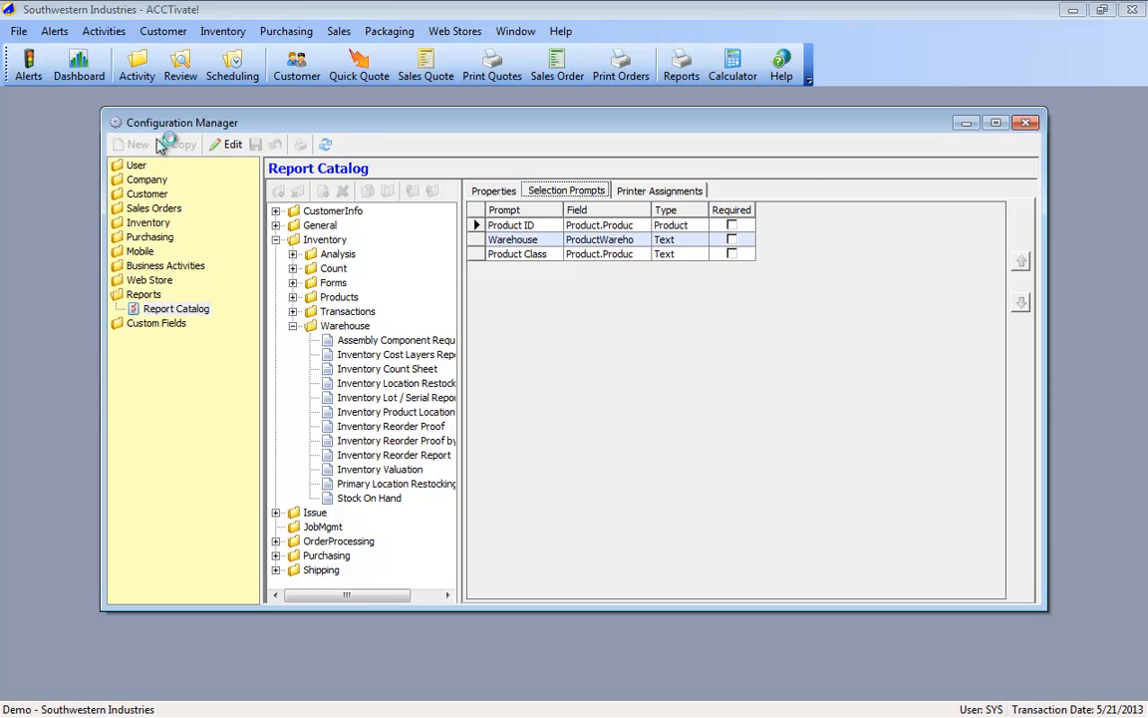
Step: Put the report catalog into edit mode and add a new Stock On Hand selection prompt named Sales Category
click(225, 145)
click(511, 267)
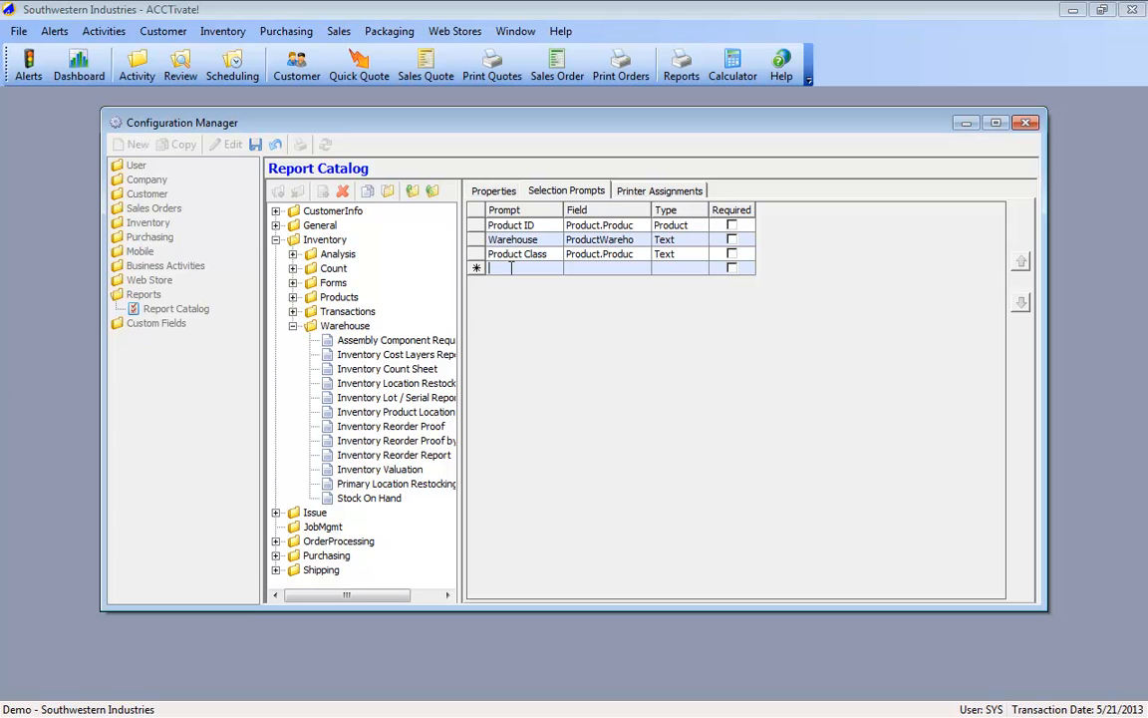
click(498, 191)
click(544, 190)
text(C)
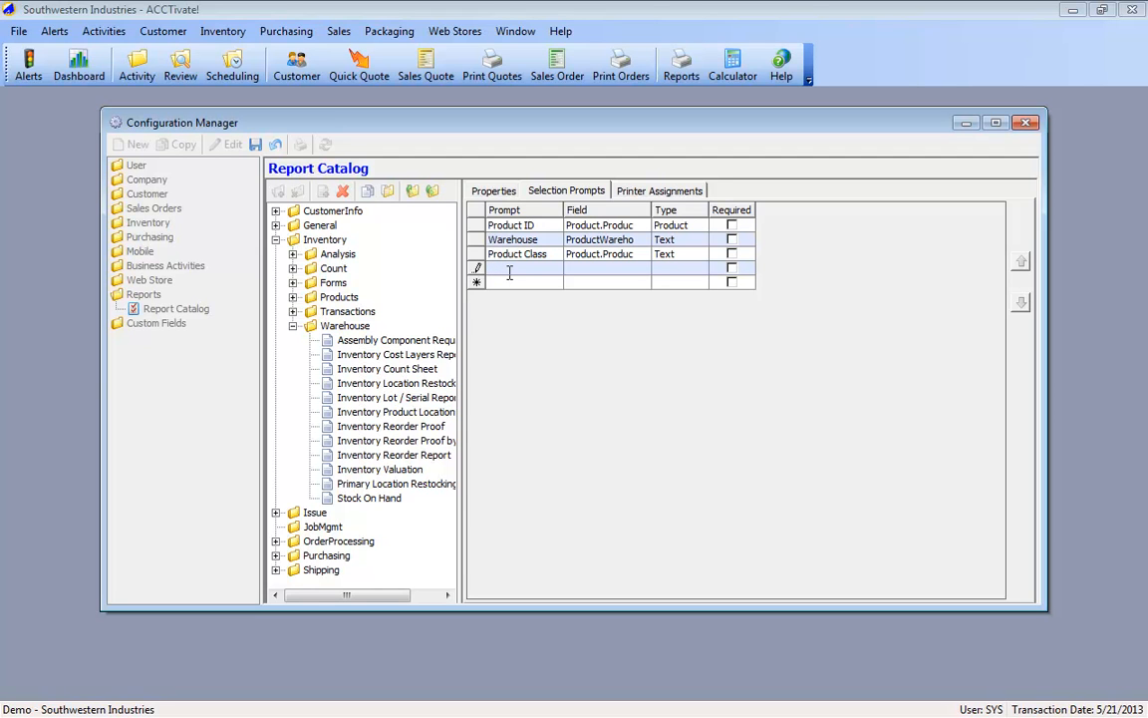
text(Sales Category)
key(Tab)
Step: Link the Sales Category prompt to the Product table's sales category field and keep its type as Text
click(644, 270)
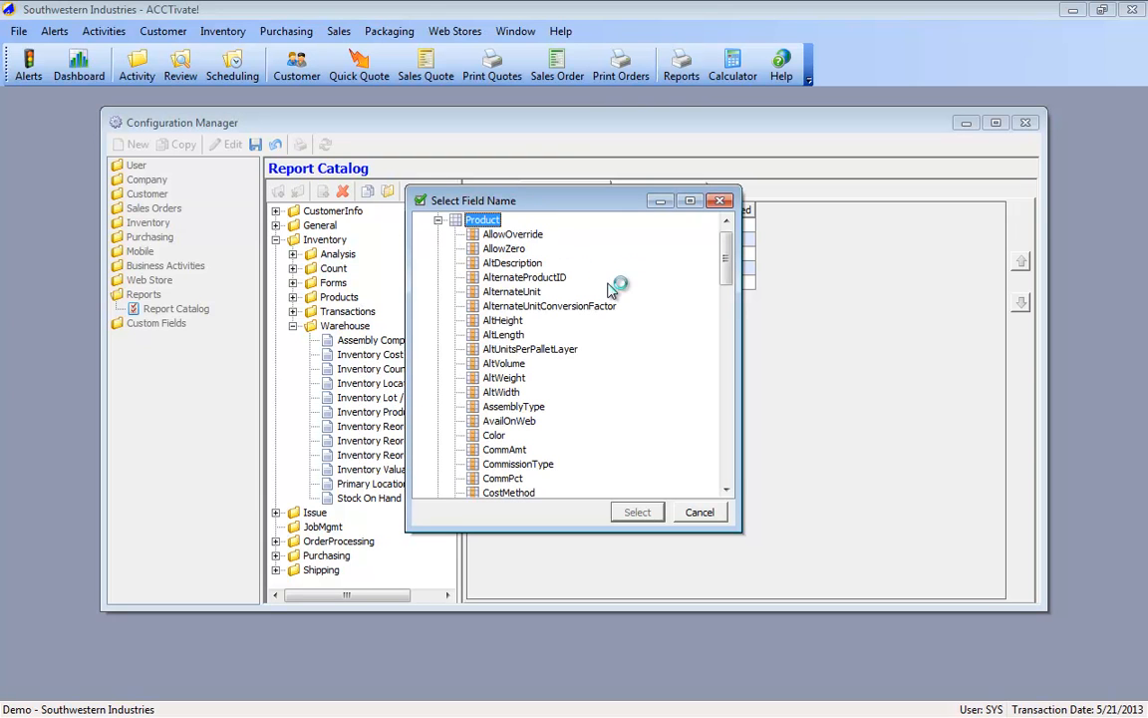
scroll(582, 363, down, 1)
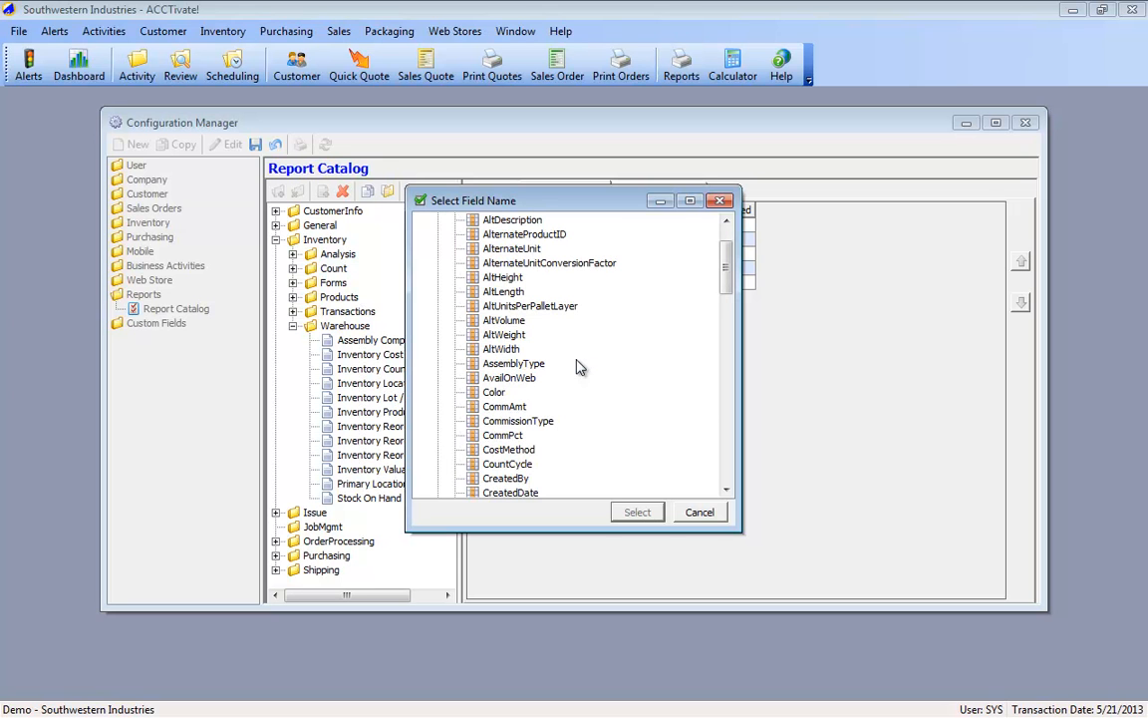
scroll(578, 366, down, 11)
scroll(578, 367, down, 4)
click(508, 378)
click(637, 511)
key(Tab)
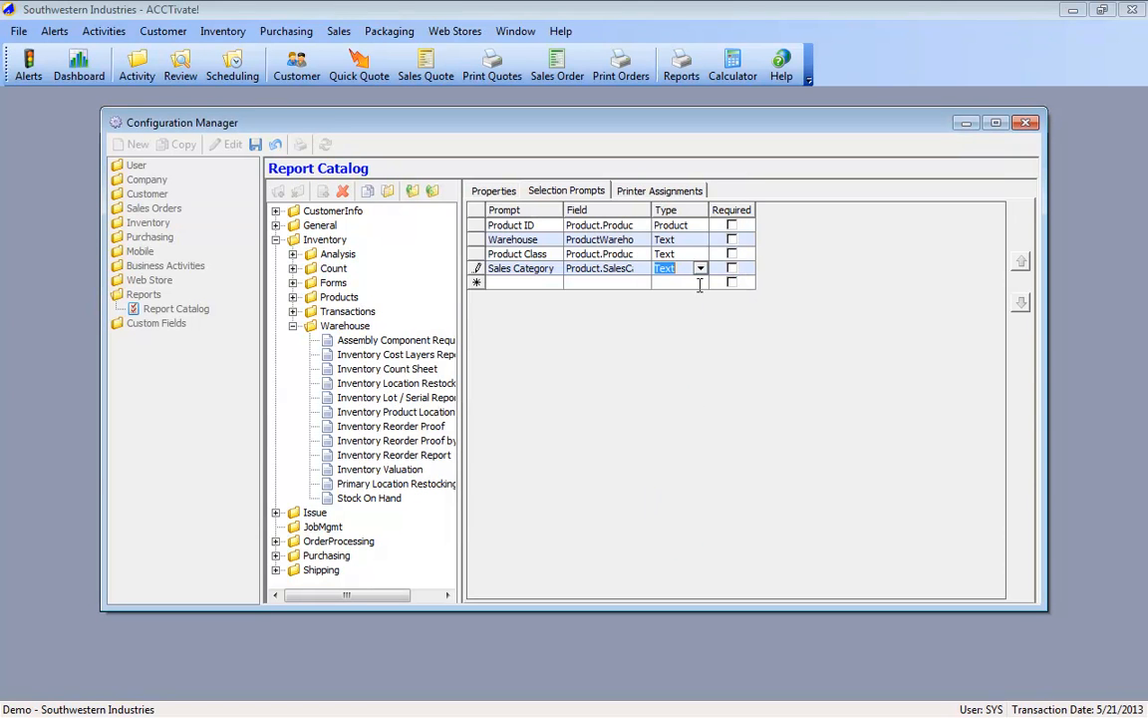
click(700, 270)
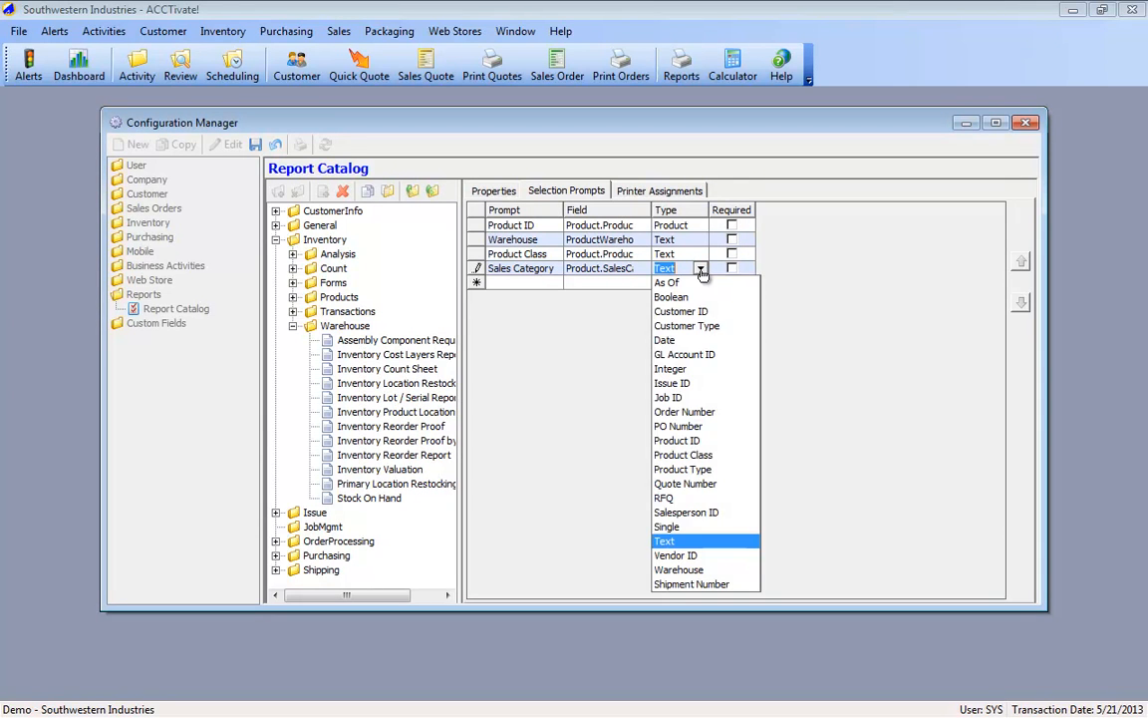
click(700, 270)
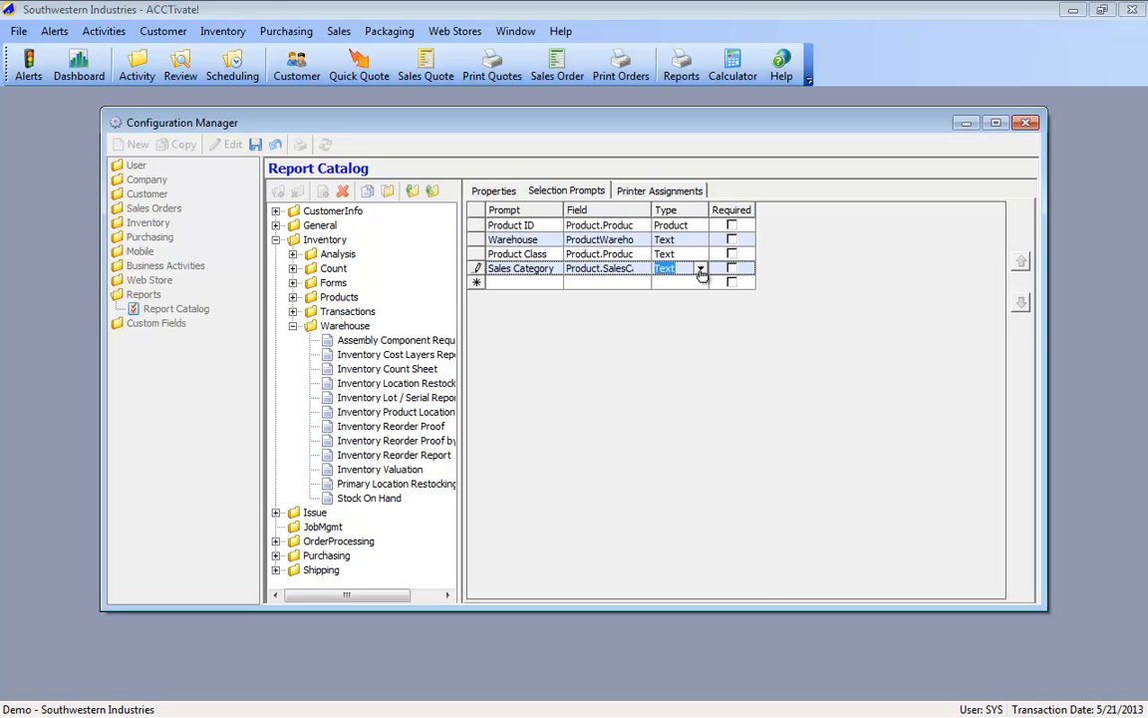
click(701, 270)
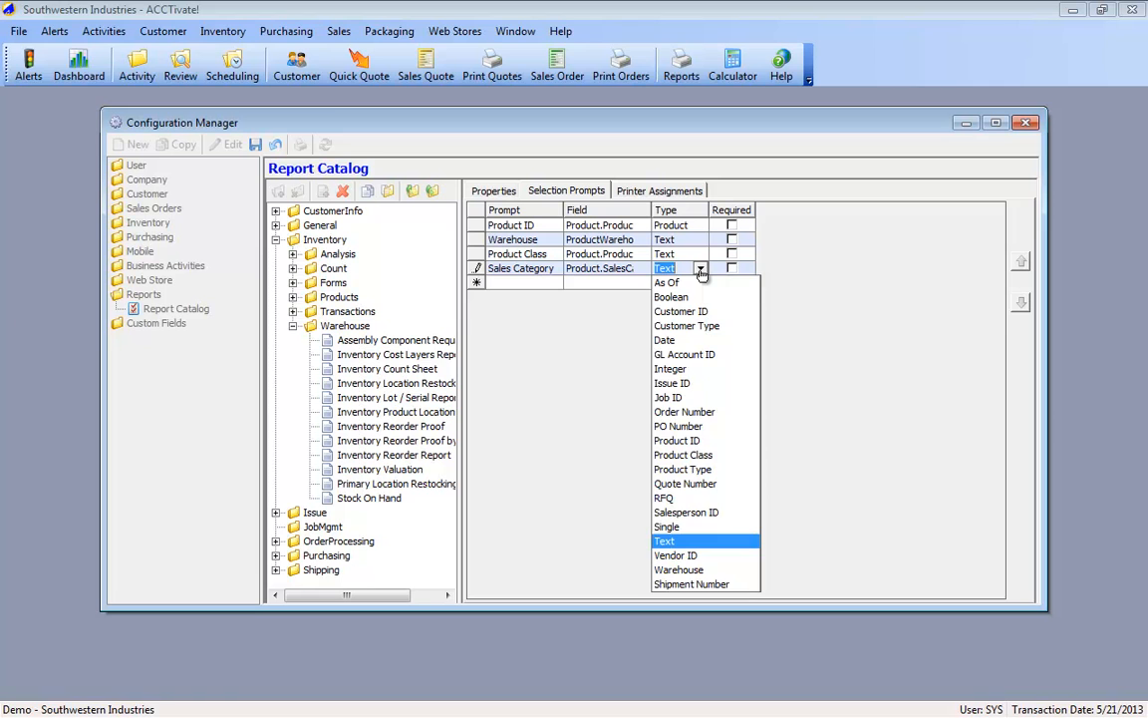
key(Tab)
key(Tab)
Step: Add a Product Type prompt linked to the Product table's product type field, keeping its type as Product Type
text(Product Type)
click(604, 287)
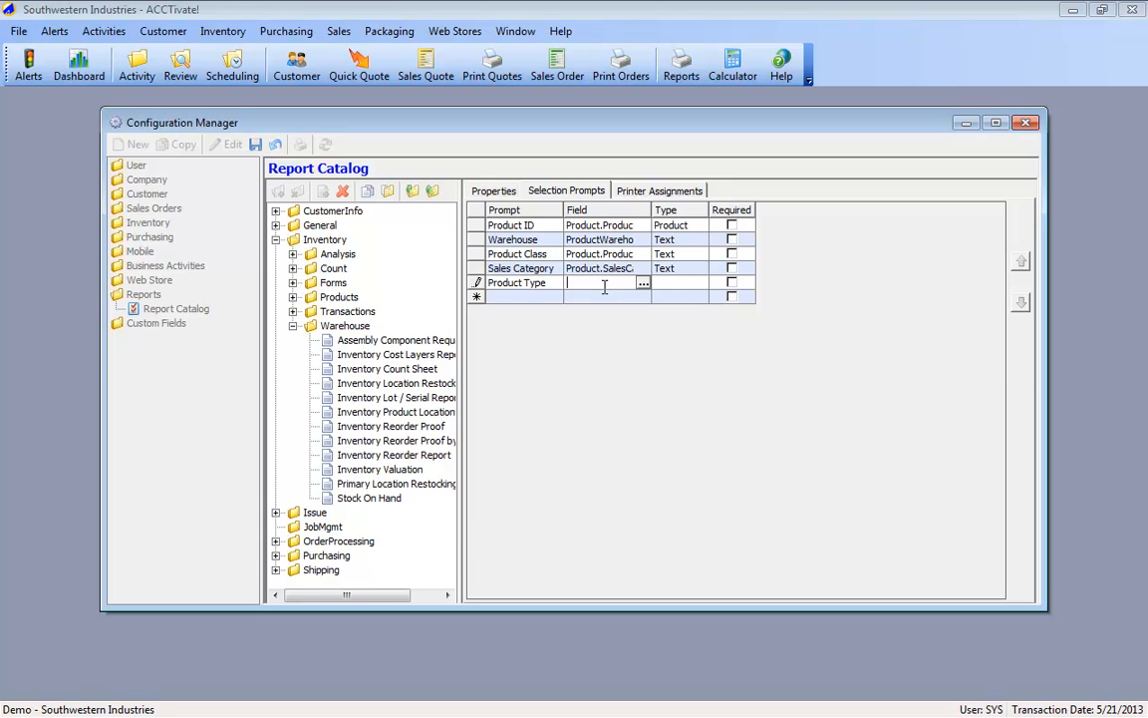
click(643, 283)
double_click(484, 226)
scroll(588, 359, down, 15)
click(510, 421)
click(641, 515)
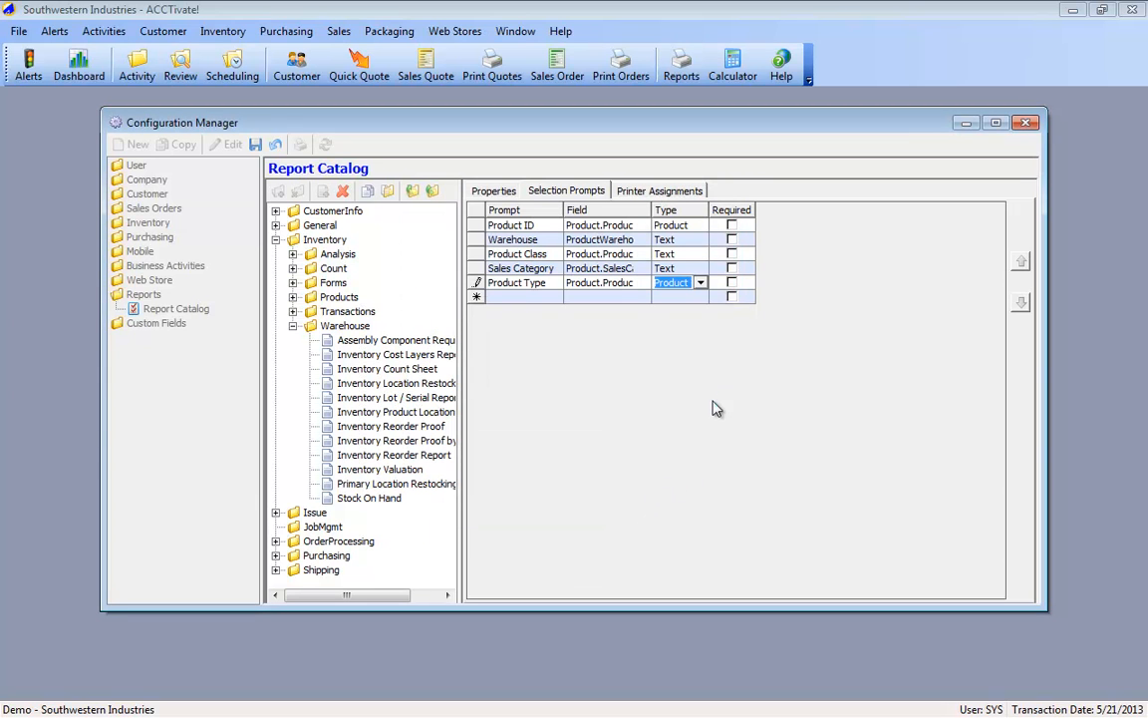
click(700, 283)
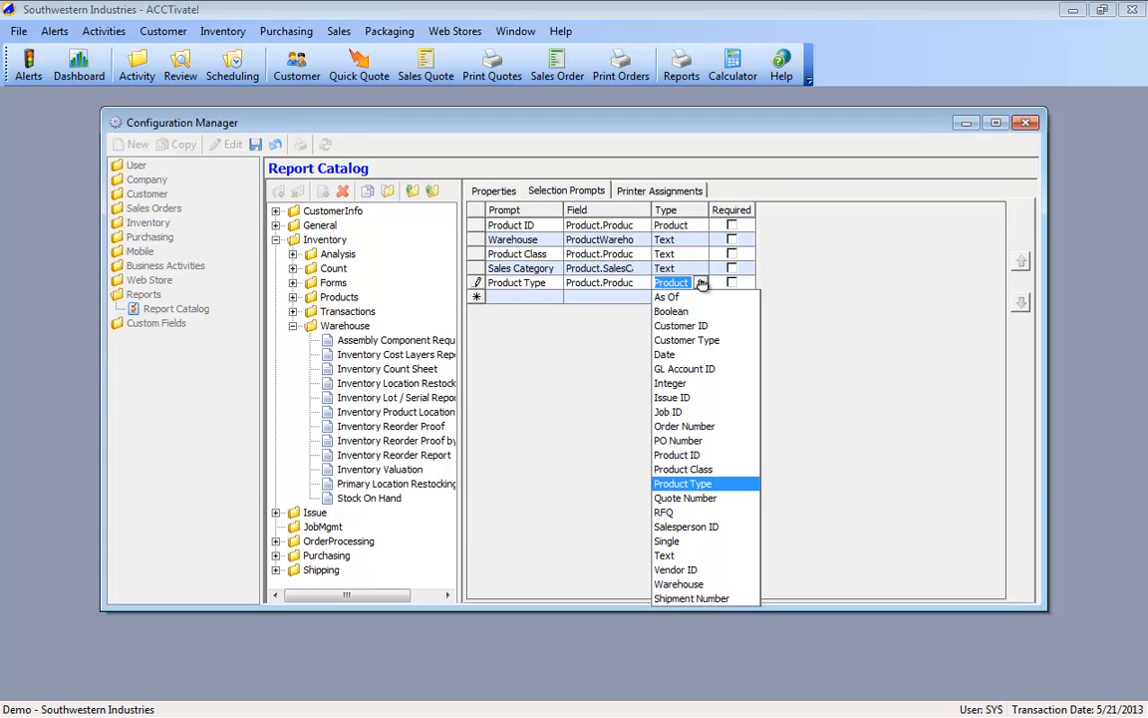
click(701, 283)
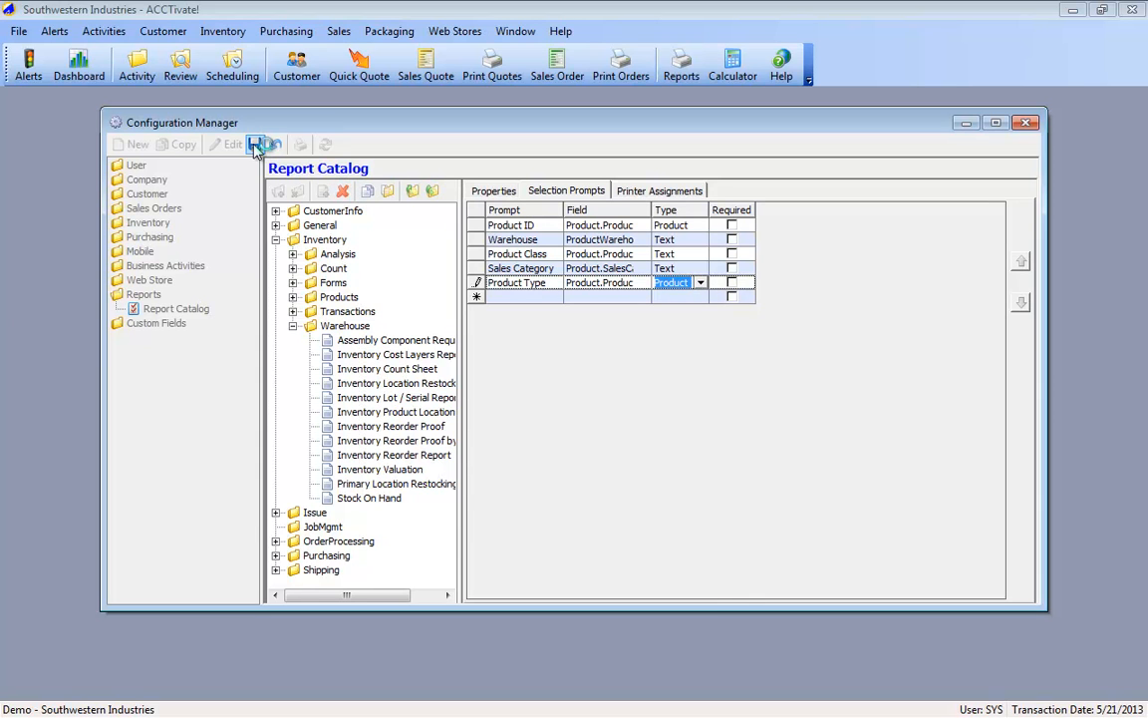
Step: Add a printer assignment to the Stock On Hand report, entering the workstation name and choosing the Brother HL-4040CN (Support) printer
click(653, 190)
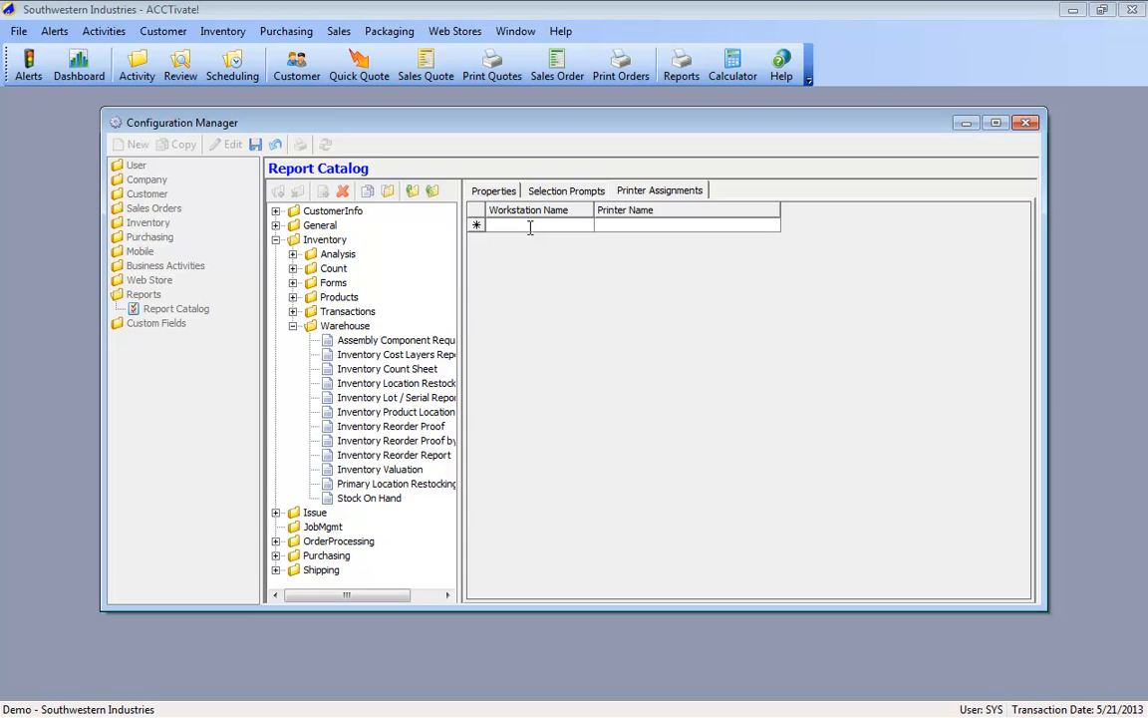
text(BRIAN)
key(Tab)
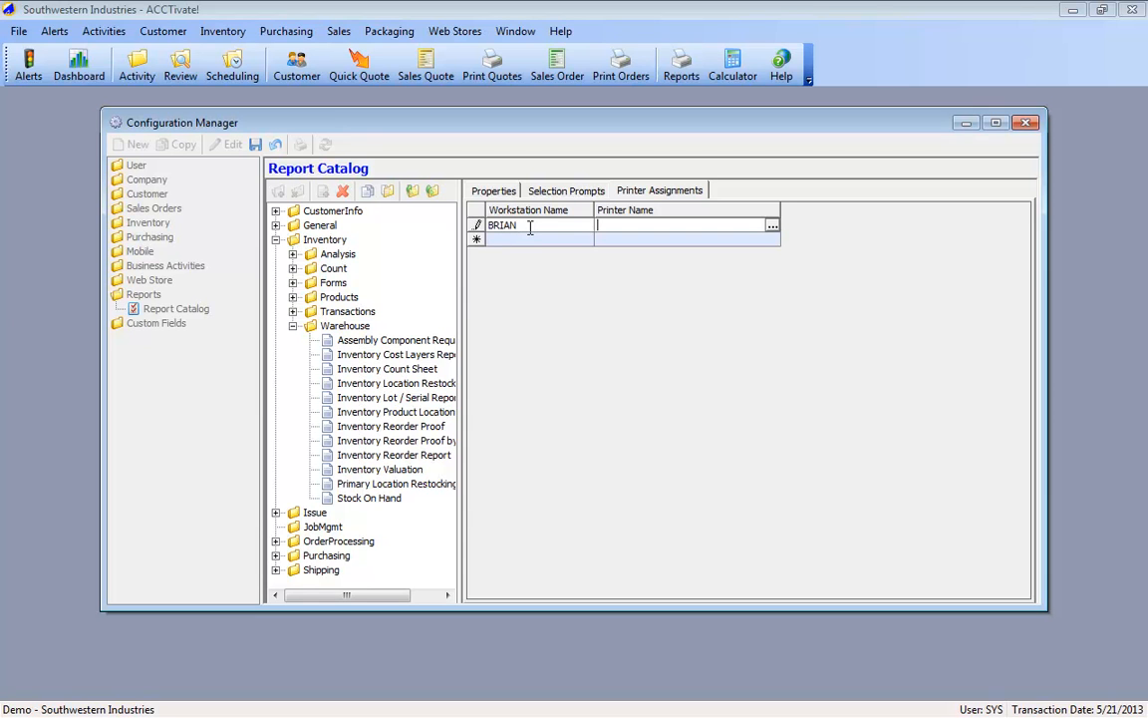
click(772, 227)
click(216, 105)
click(211, 108)
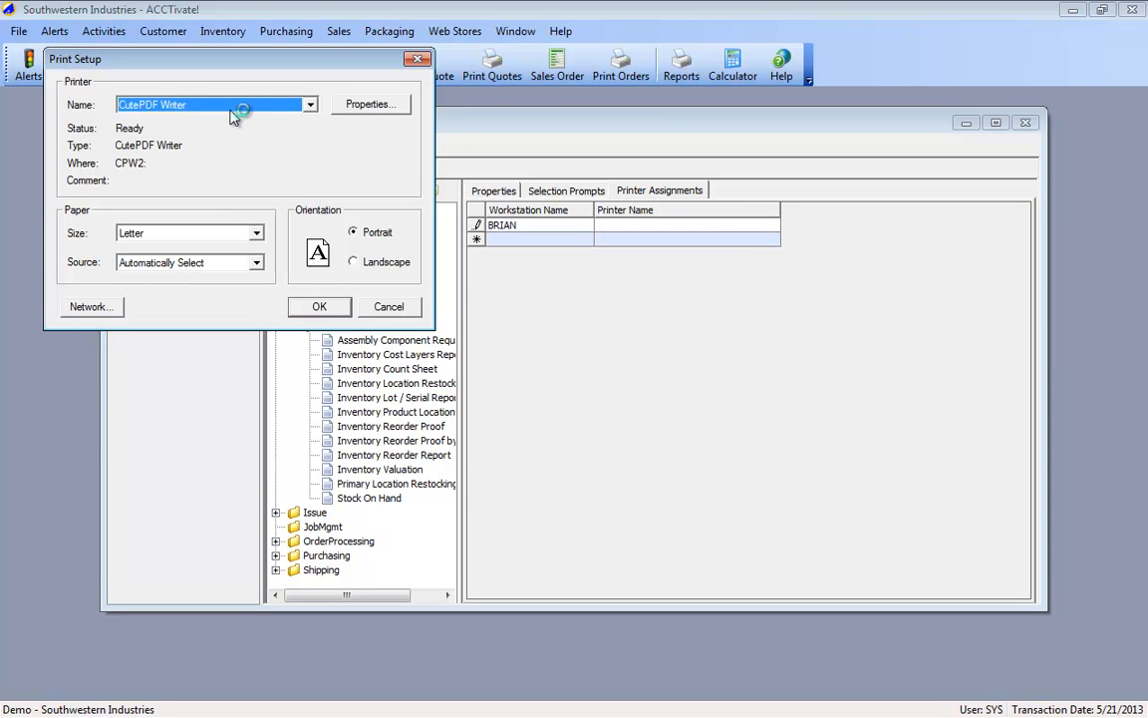
click(231, 110)
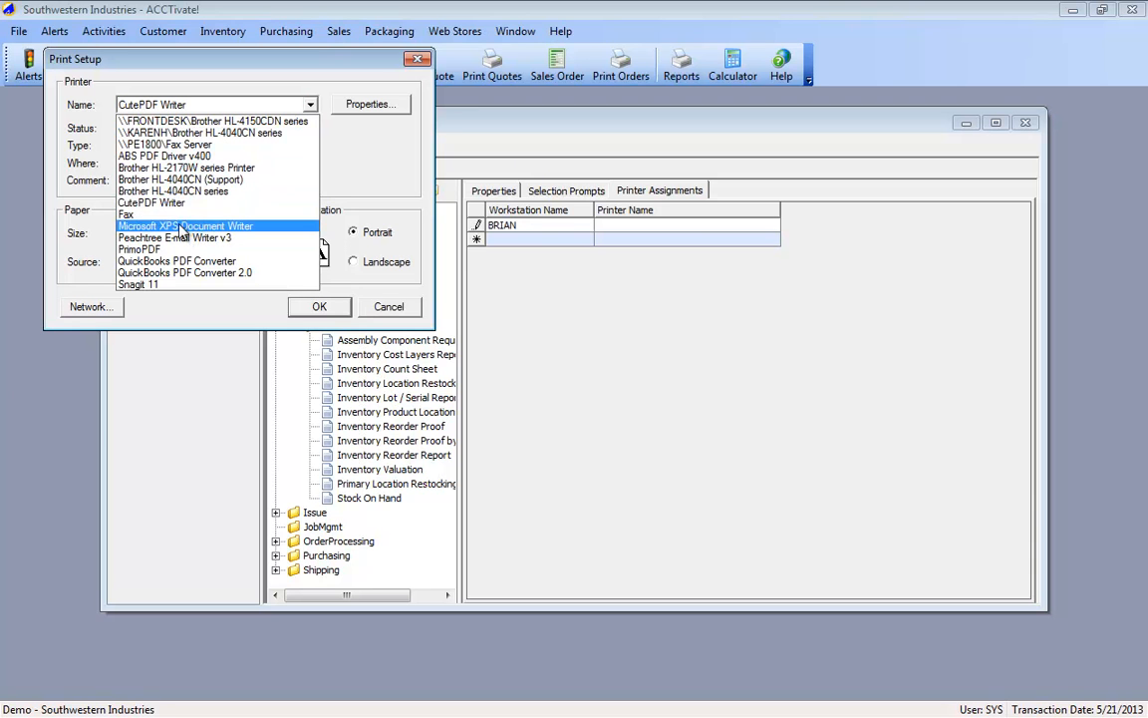
click(180, 179)
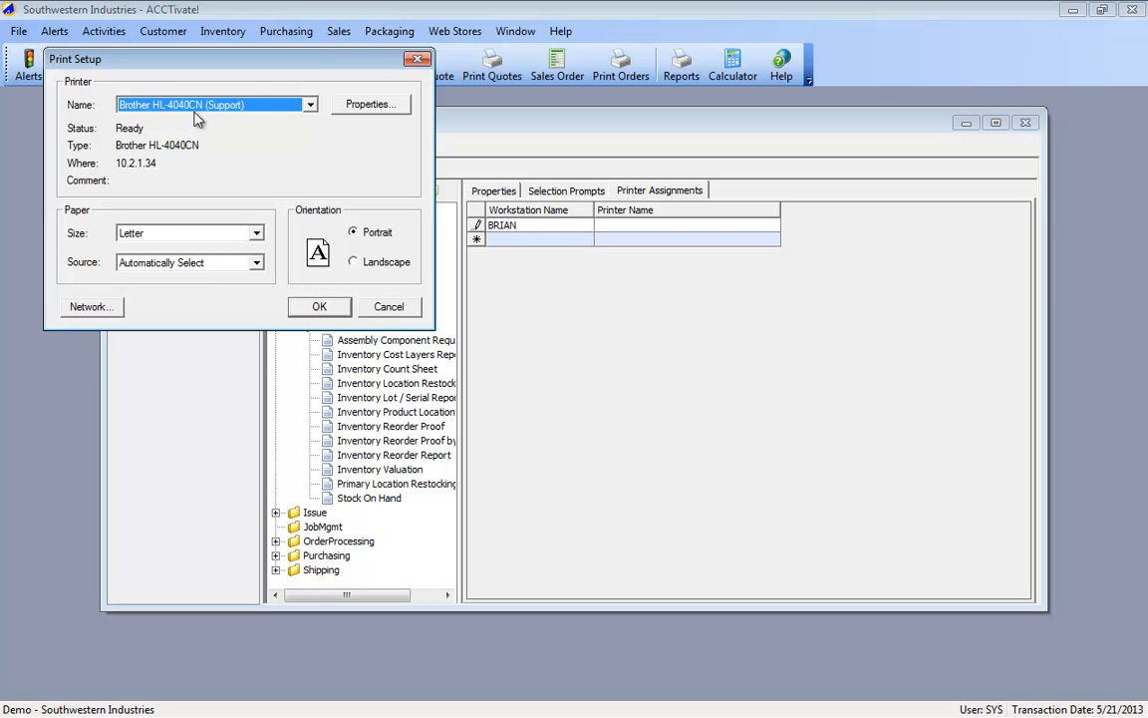
click(319, 306)
Step: Add a second printer assignment for workstation * using the \\PE1800\Fax Server printer
click(533, 240)
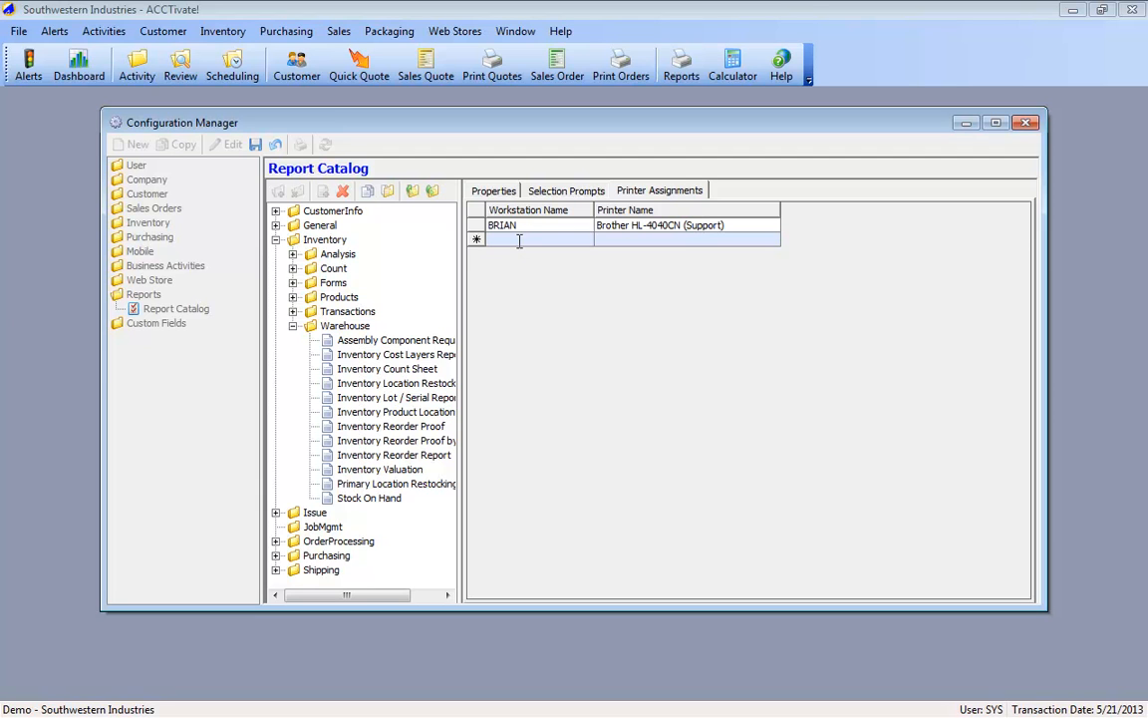
text(*)
key(Tab)
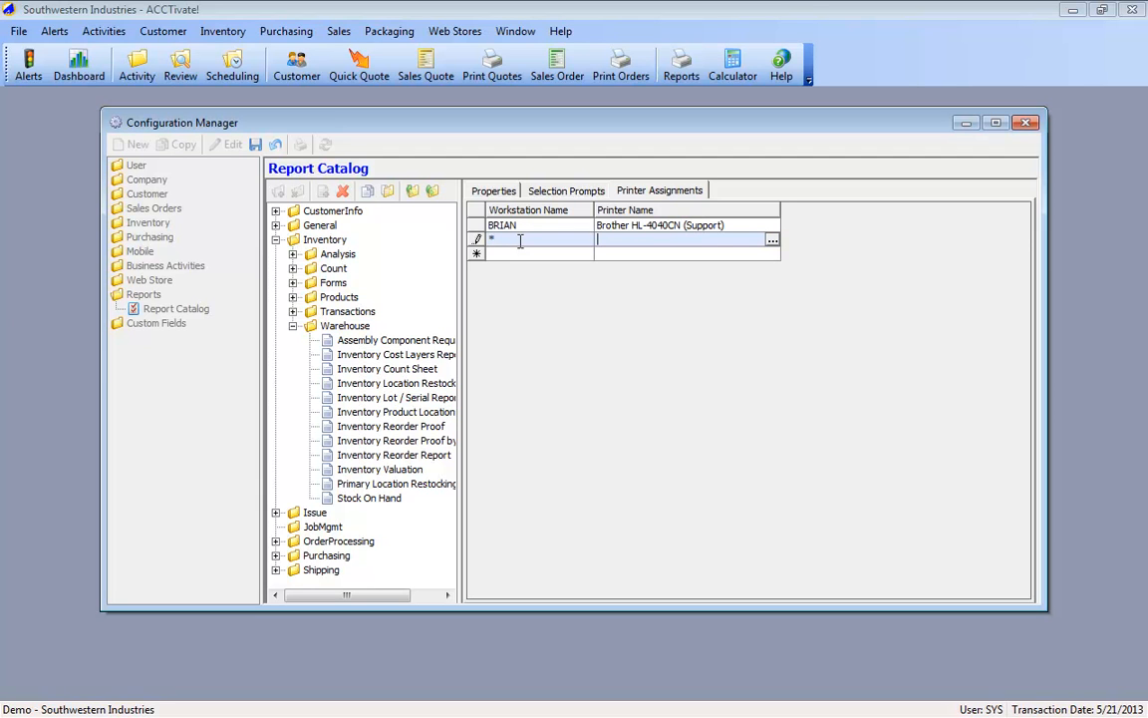
click(773, 242)
click(235, 105)
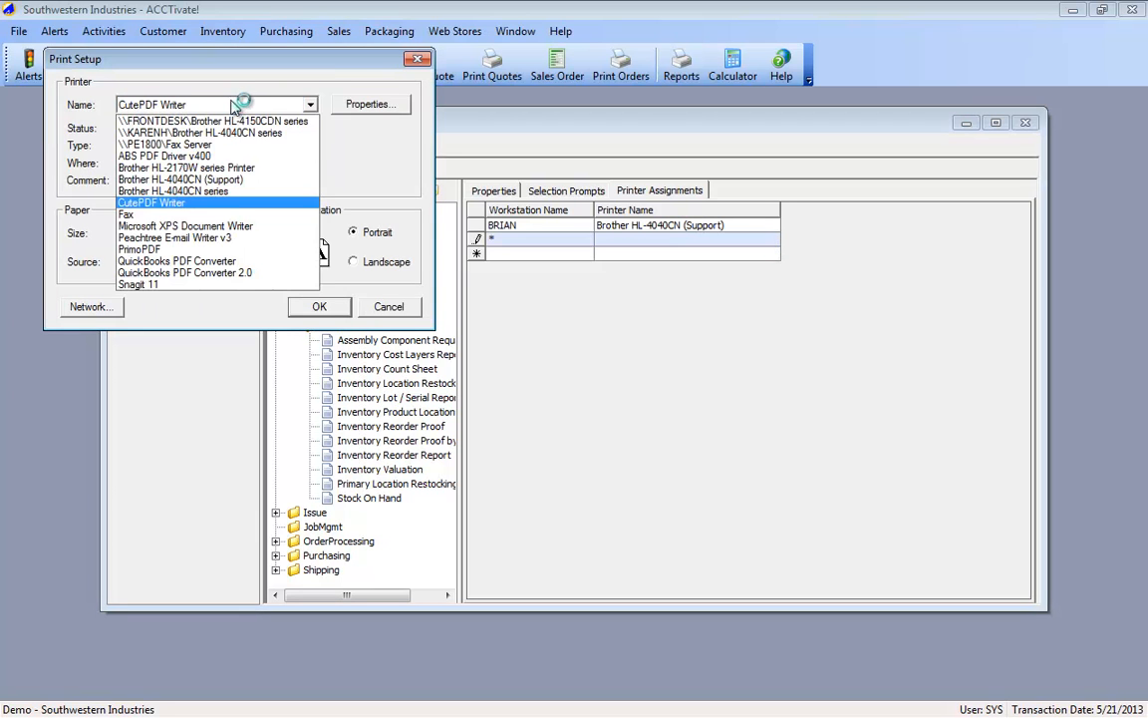
click(168, 144)
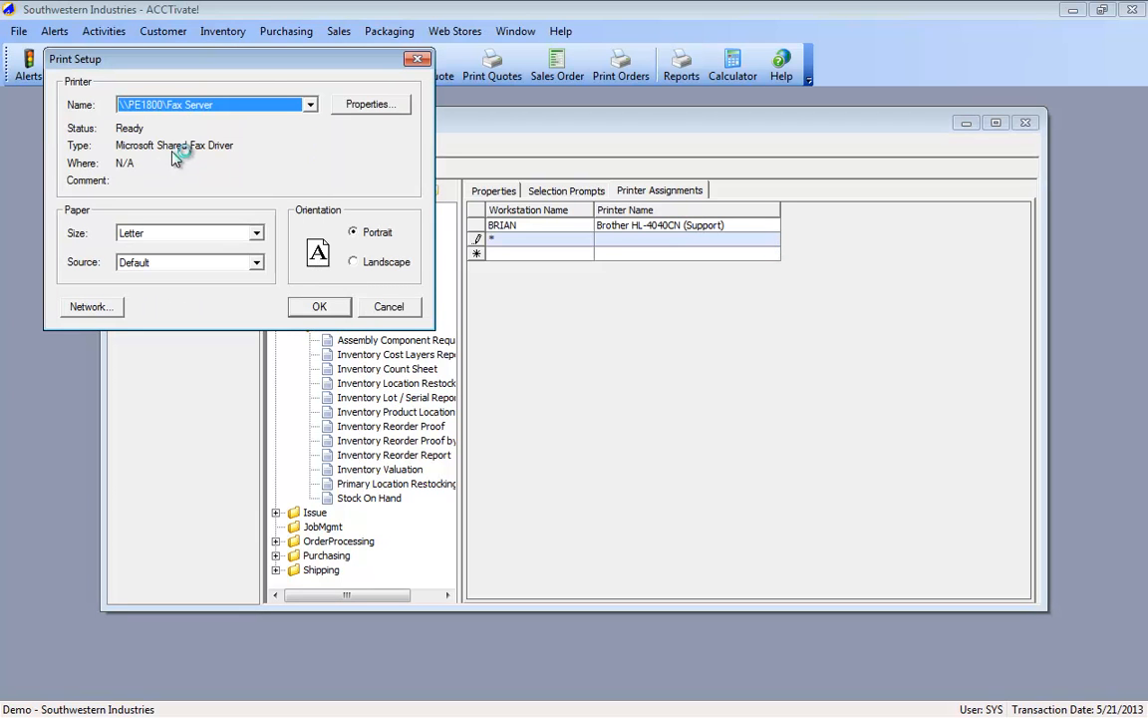
click(319, 307)
Step: Delete the Stock On Hand report's printer assignments and save the report catalog changes
drag(500, 239, 490, 242)
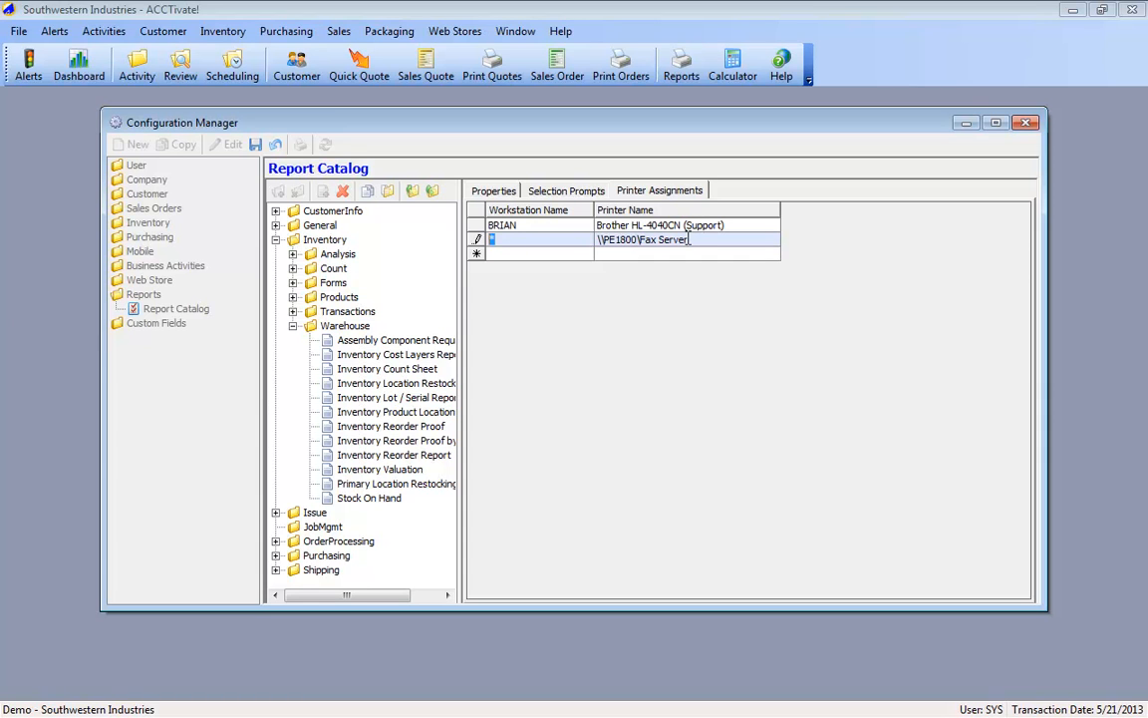
click(474, 239)
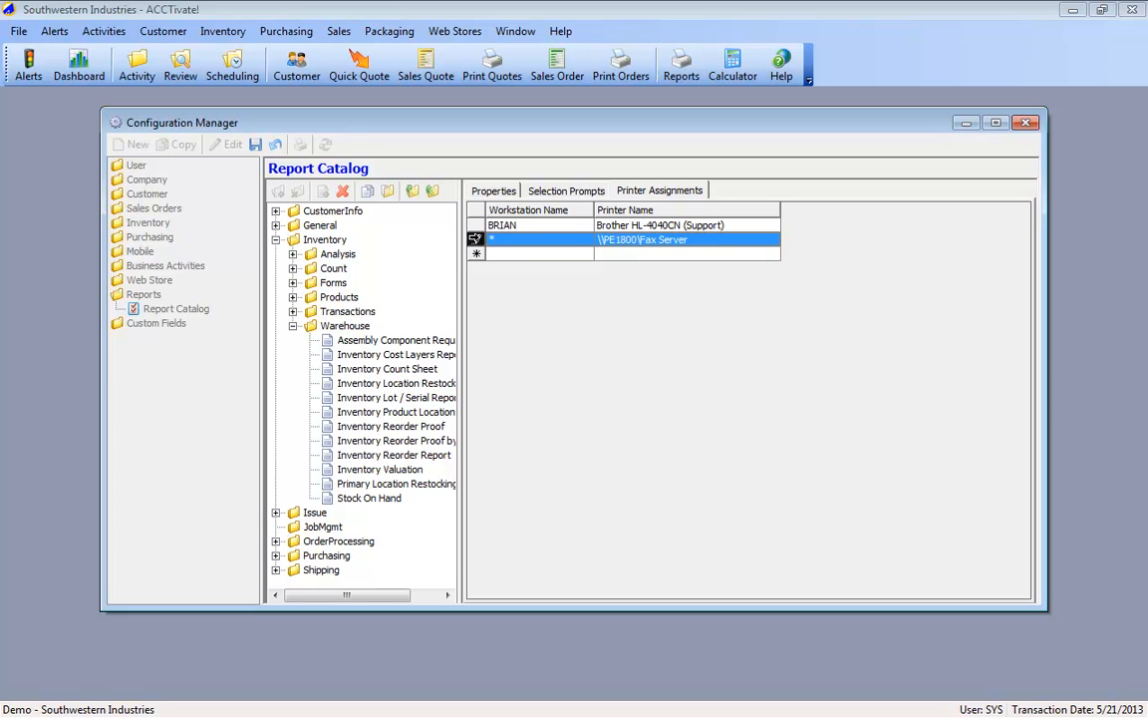
key(Delete)
key(Return)
click(255, 145)
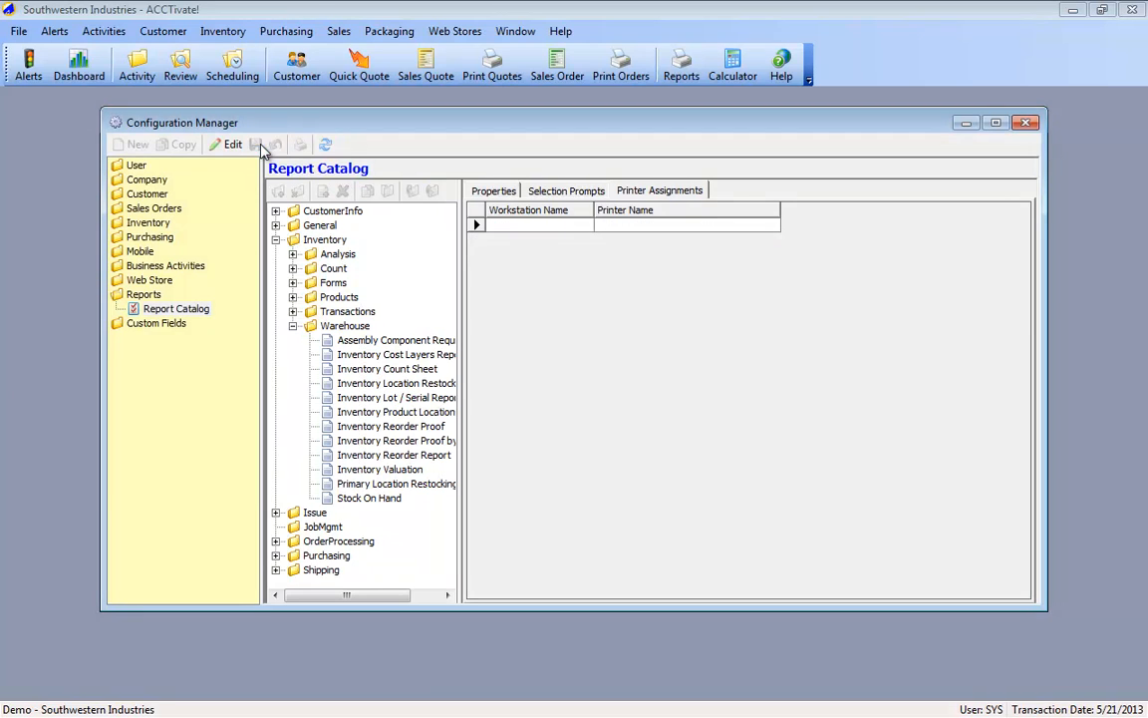
Step: Display the saved selection prompts and close the Configuration Manager, Dashboard and Business Alerts windows
click(583, 192)
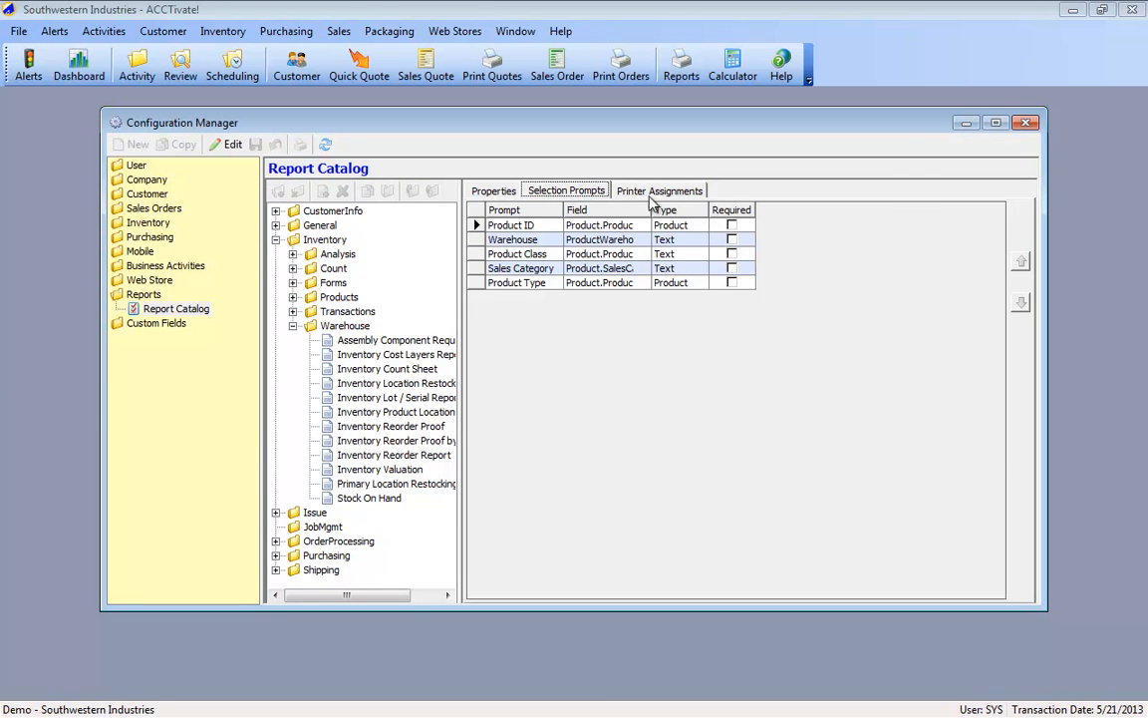
click(1028, 124)
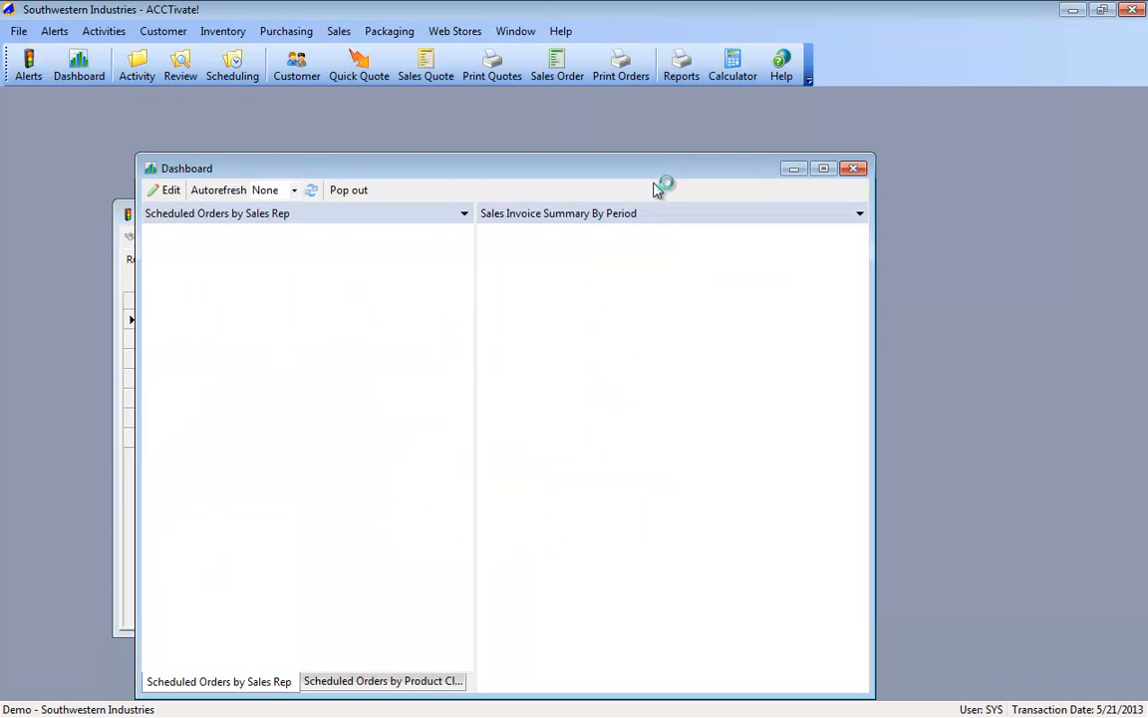
click(859, 168)
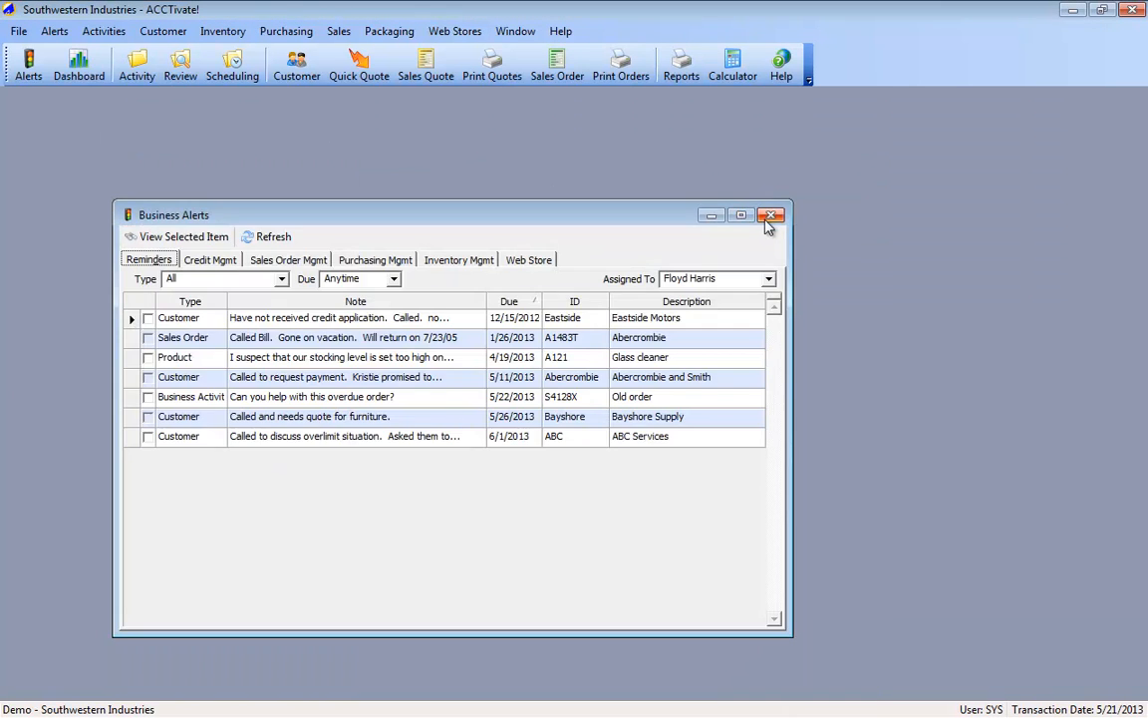
click(767, 219)
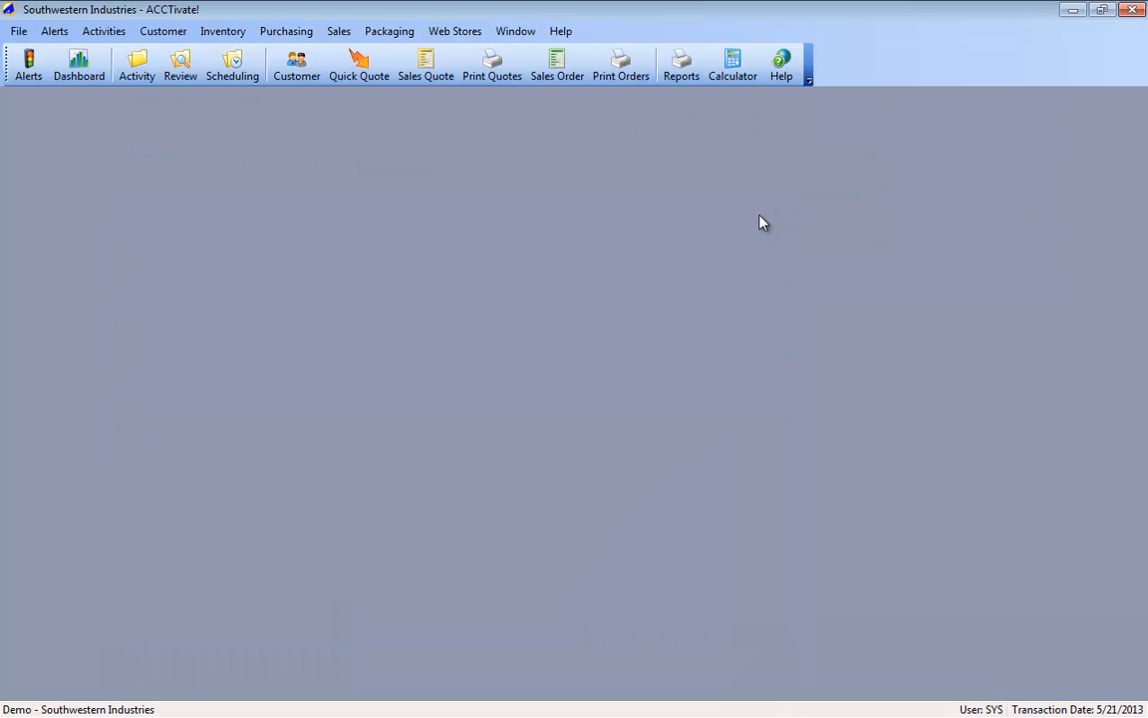
Step: Open the inventory management reports and select Inventory Valuation in the Warehouse folder
click(222, 31)
click(287, 319)
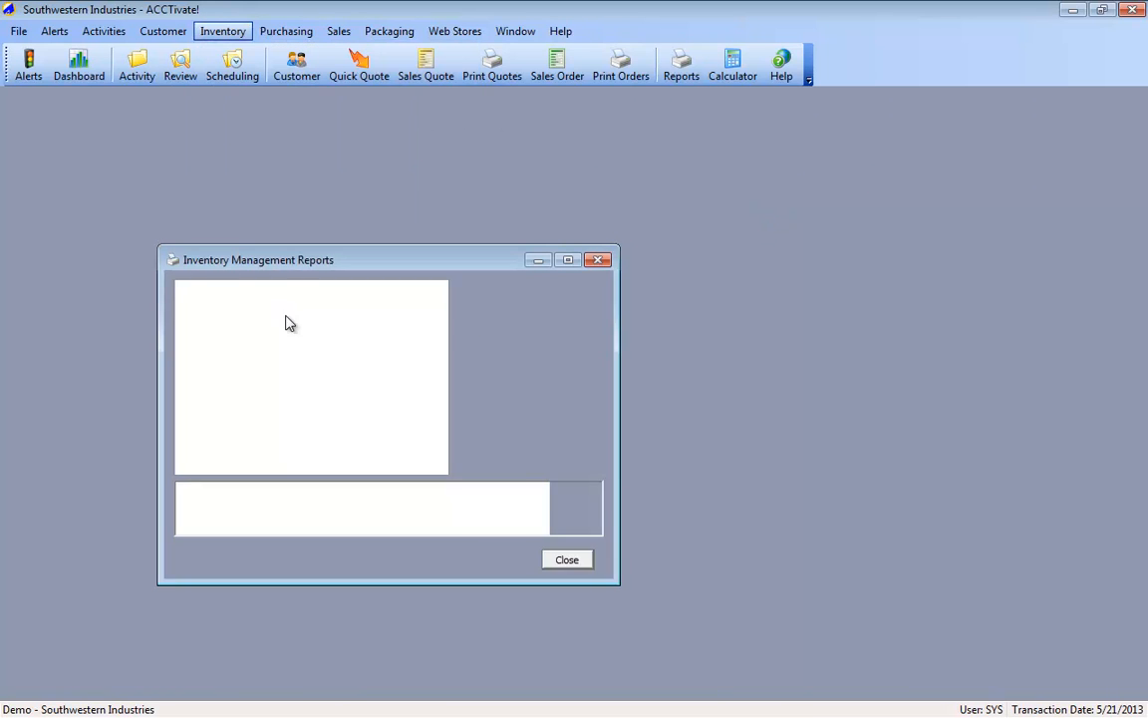
double_click(249, 360)
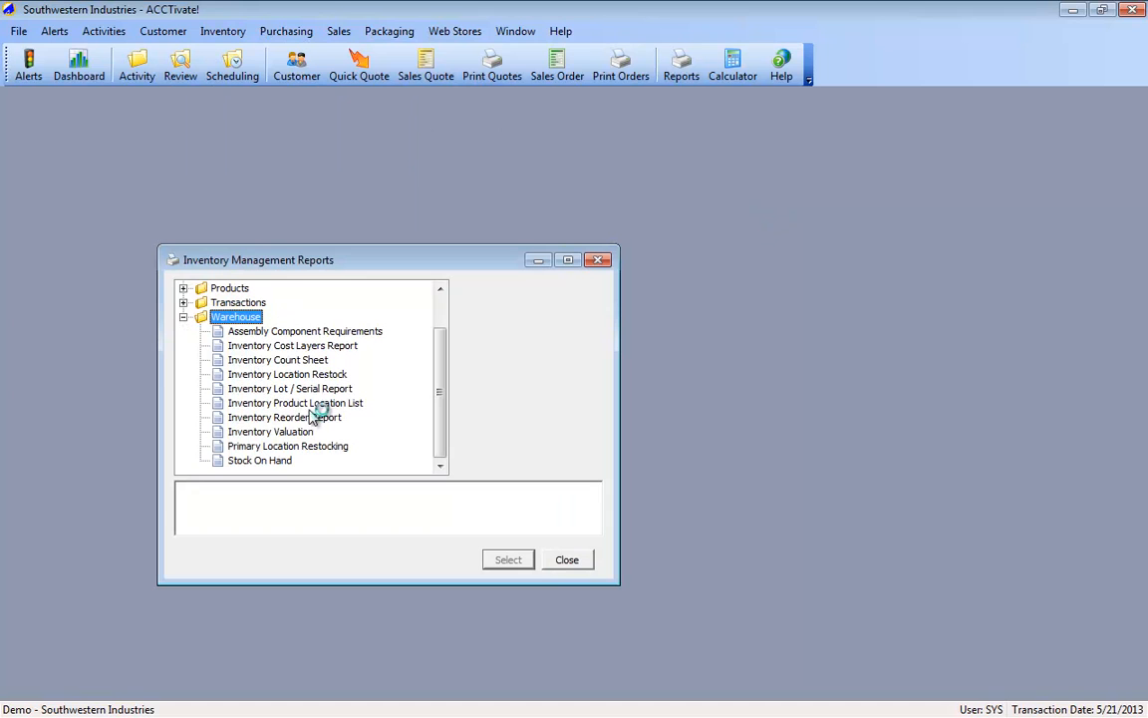
click(296, 434)
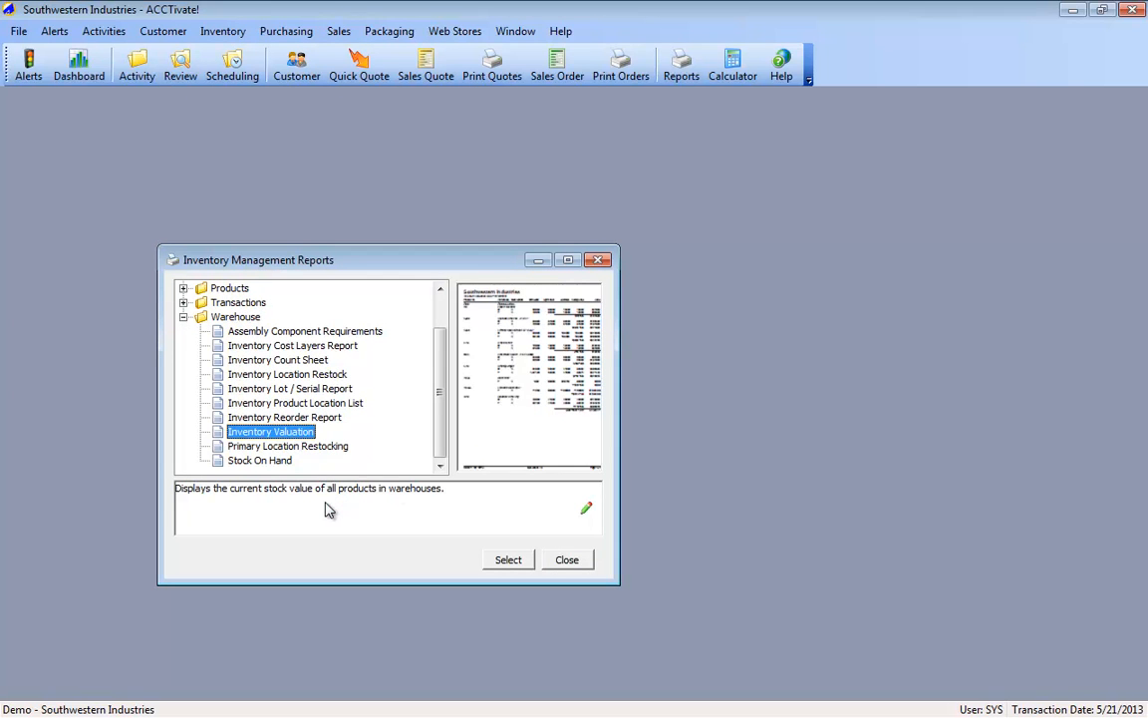
Step: Append "This shows the value of the items!! Please let me know if you need more info" with a first-name signature to the report's notes and save
click(586, 509)
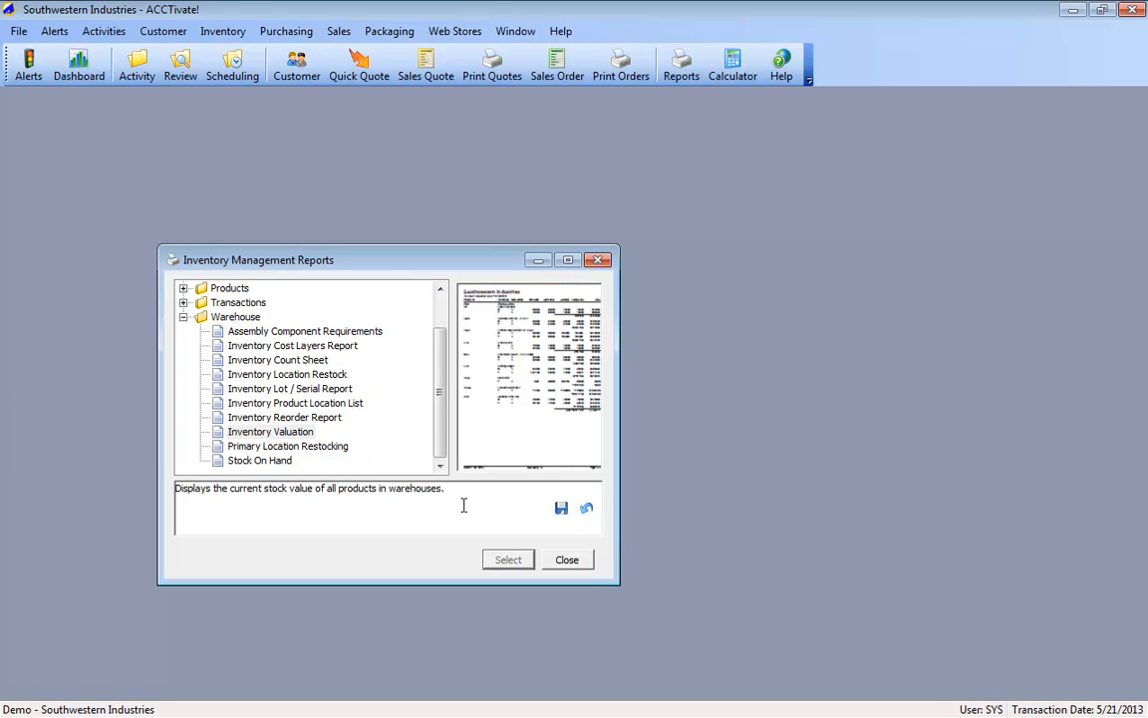
text(This shows the value of the items!!  Please let me know i)
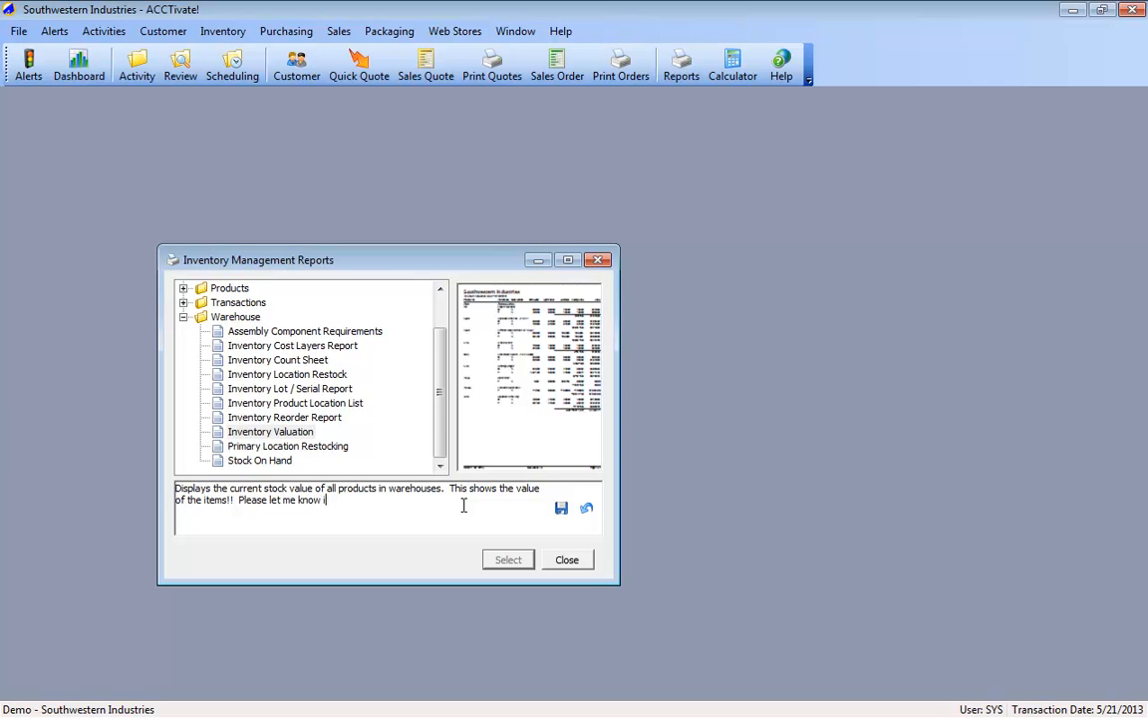
text(f you need more info -Brian)
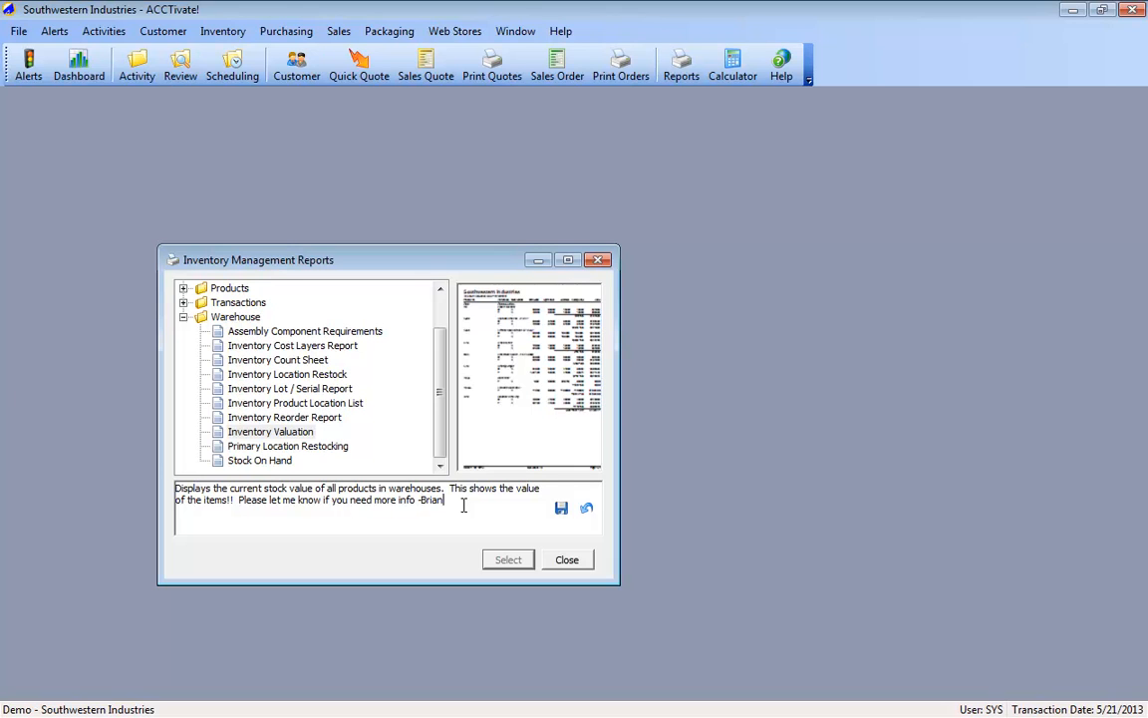
click(561, 507)
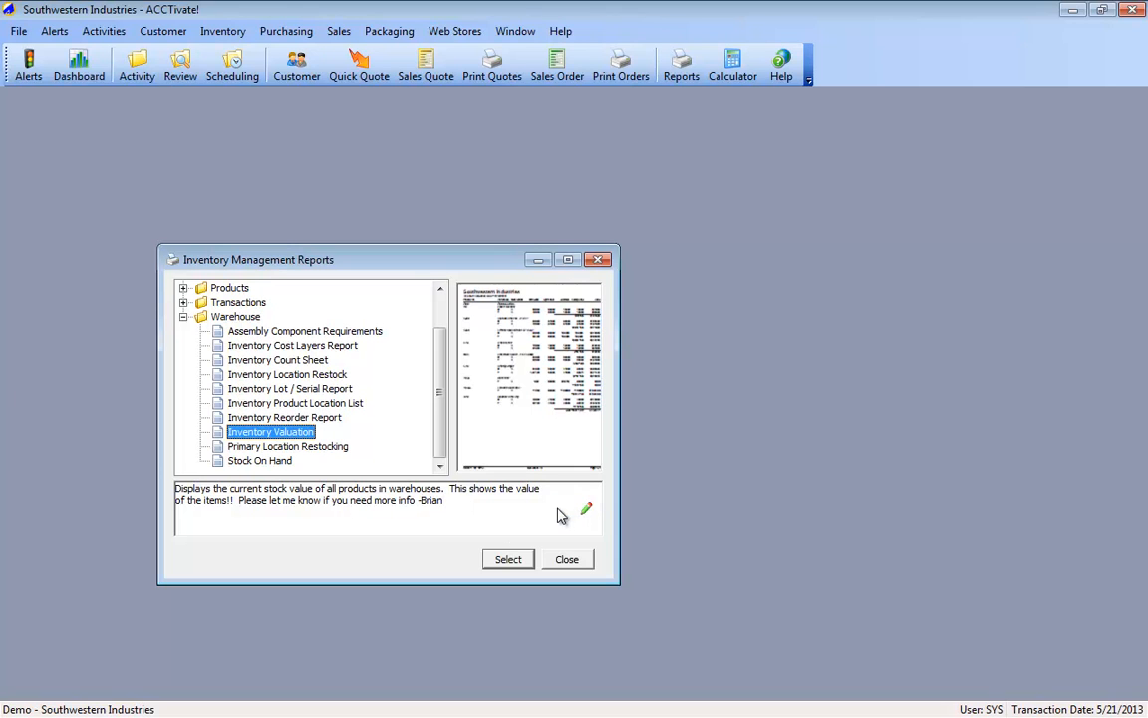
Step: Open the Inventory Valuation report's selection criteria and filter Product Type with Equal To and a chosen product type
click(505, 560)
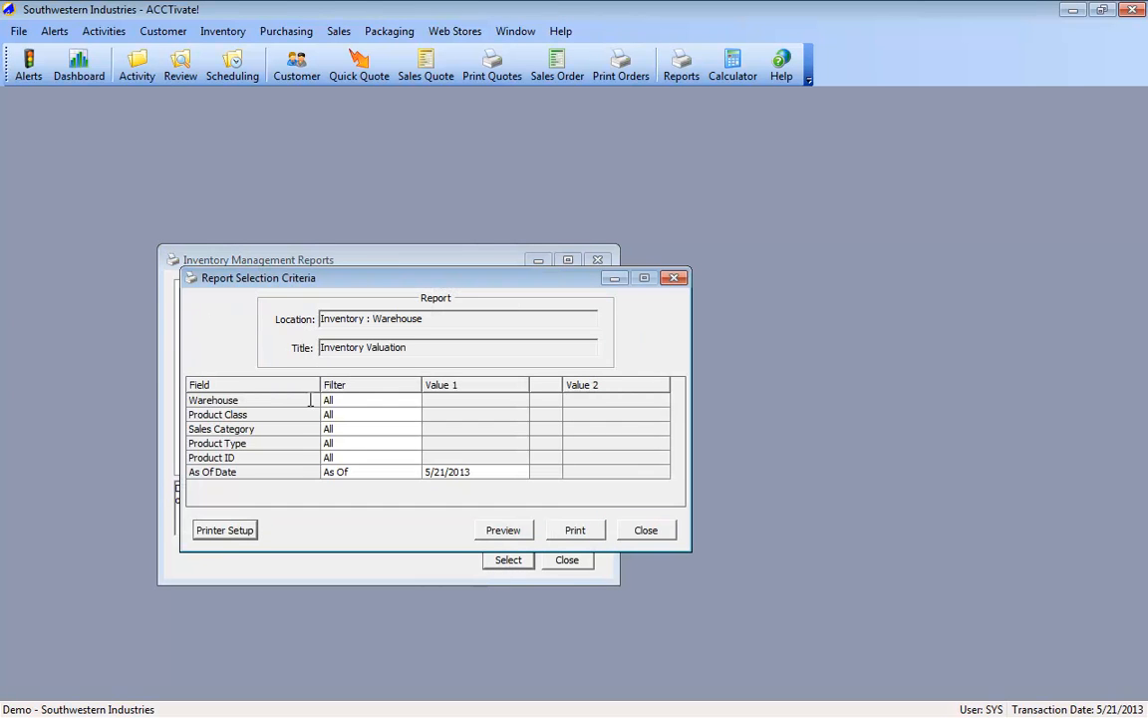
click(413, 443)
click(370, 487)
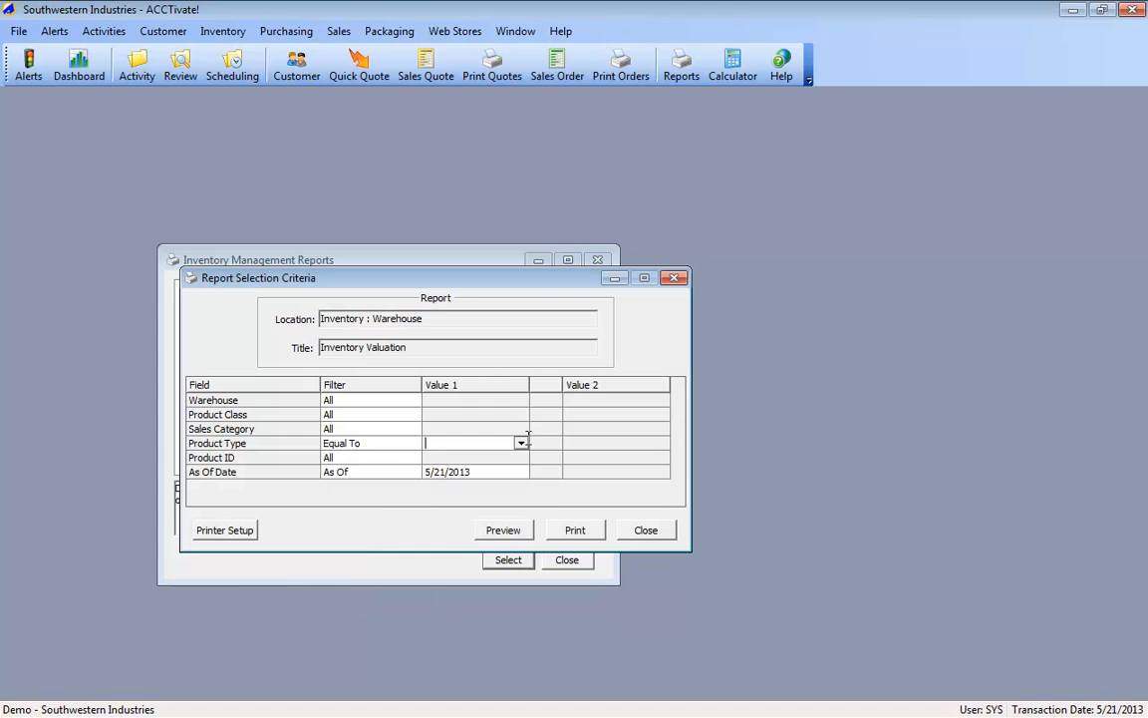
click(521, 443)
click(477, 472)
click(523, 443)
click(508, 485)
Step: Preview the Inventory Valuation report in a maximized window and hide its group tree
click(519, 530)
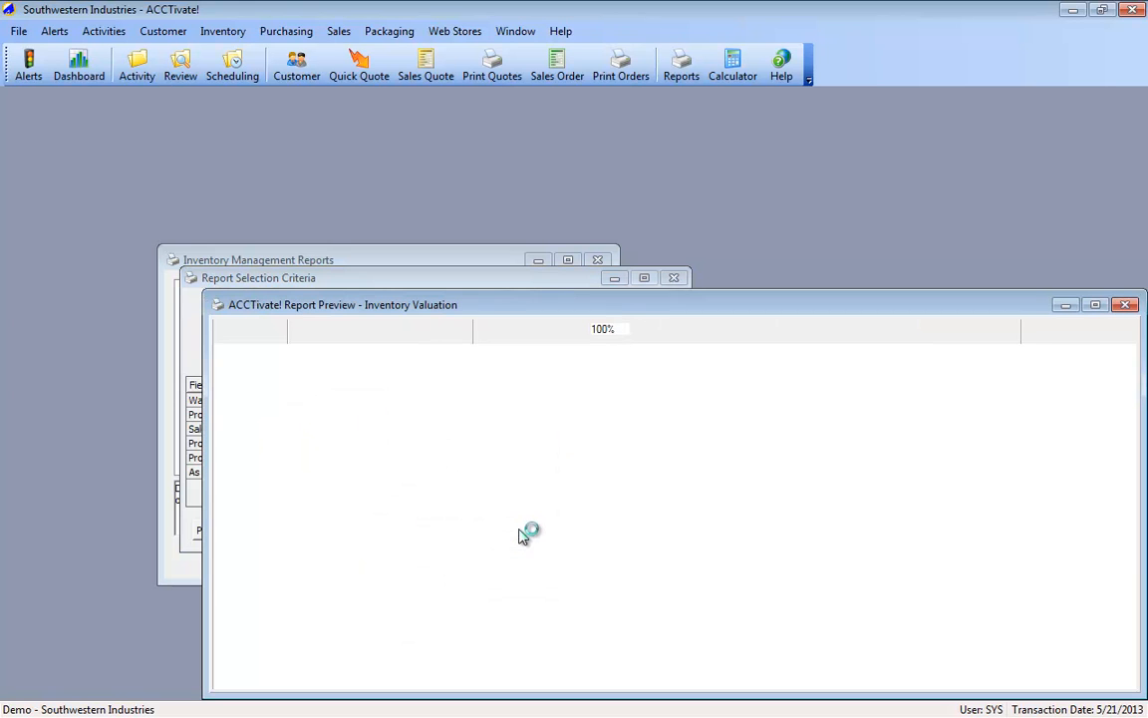
double_click(525, 301)
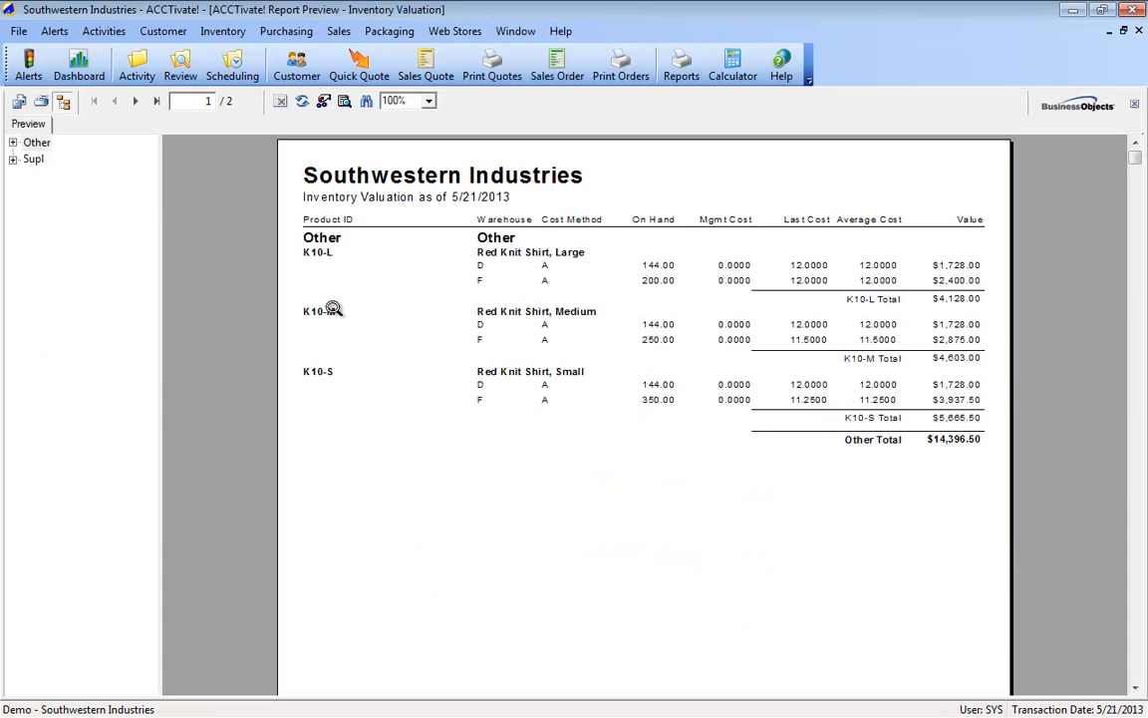
click(63, 103)
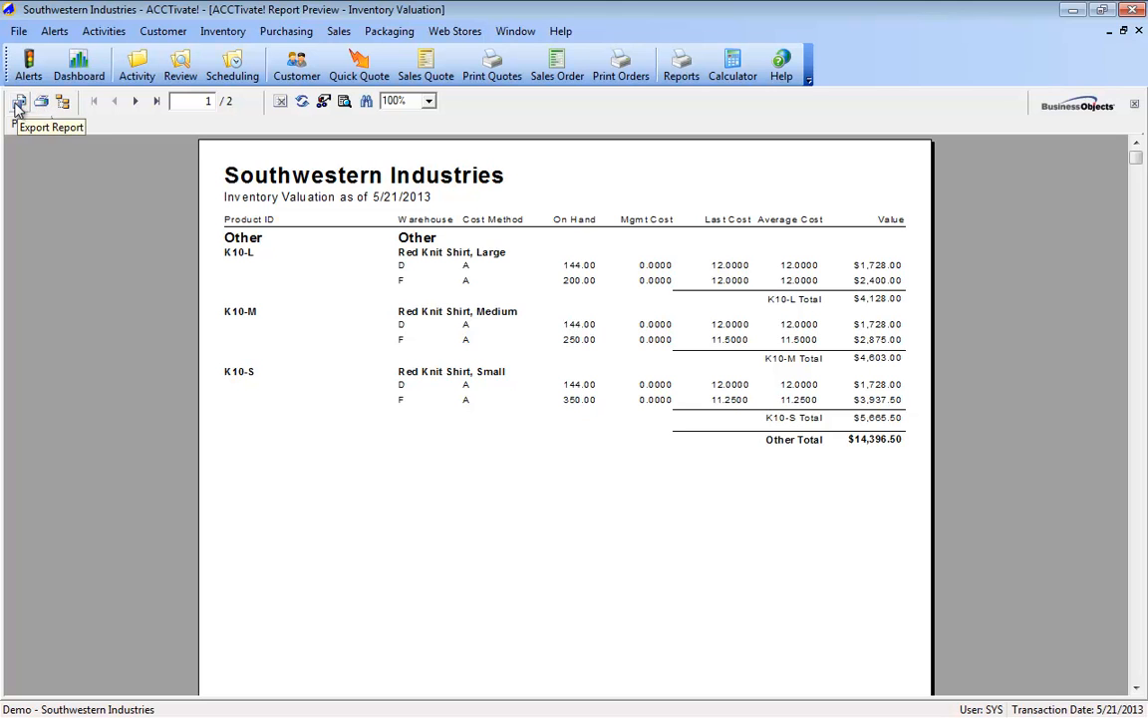
Step: Set up an export of the Inventory Valuation report in Adobe Acrobat (PDF) format with Application as the destination
click(16, 104)
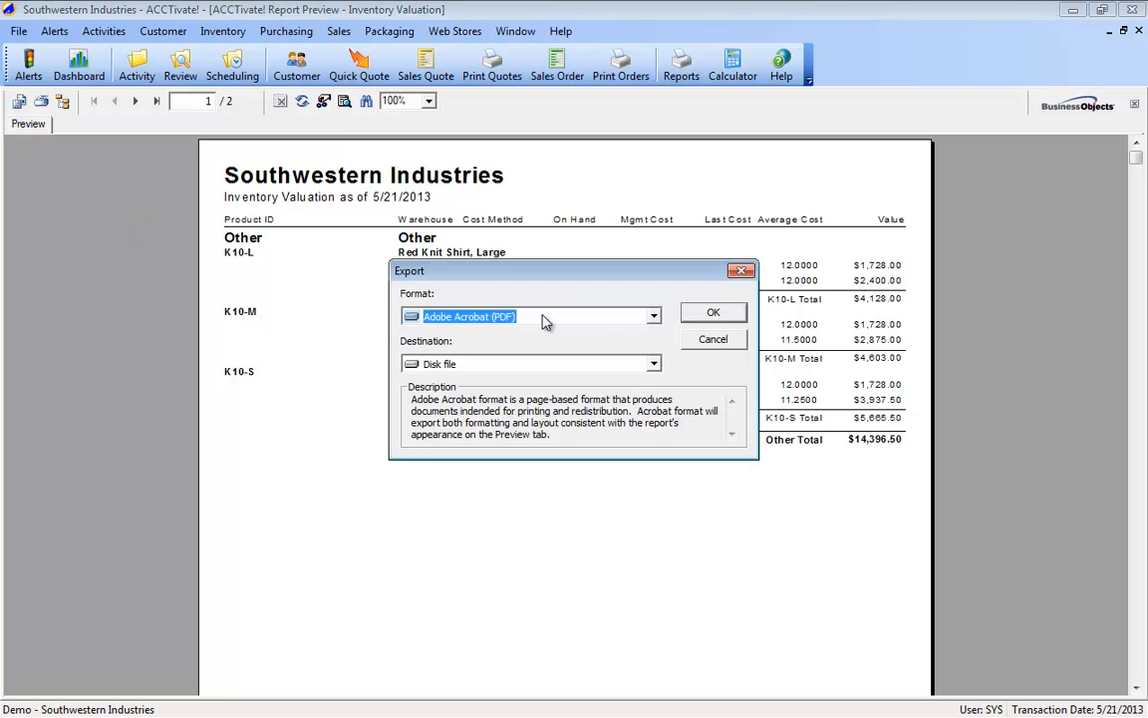
click(654, 317)
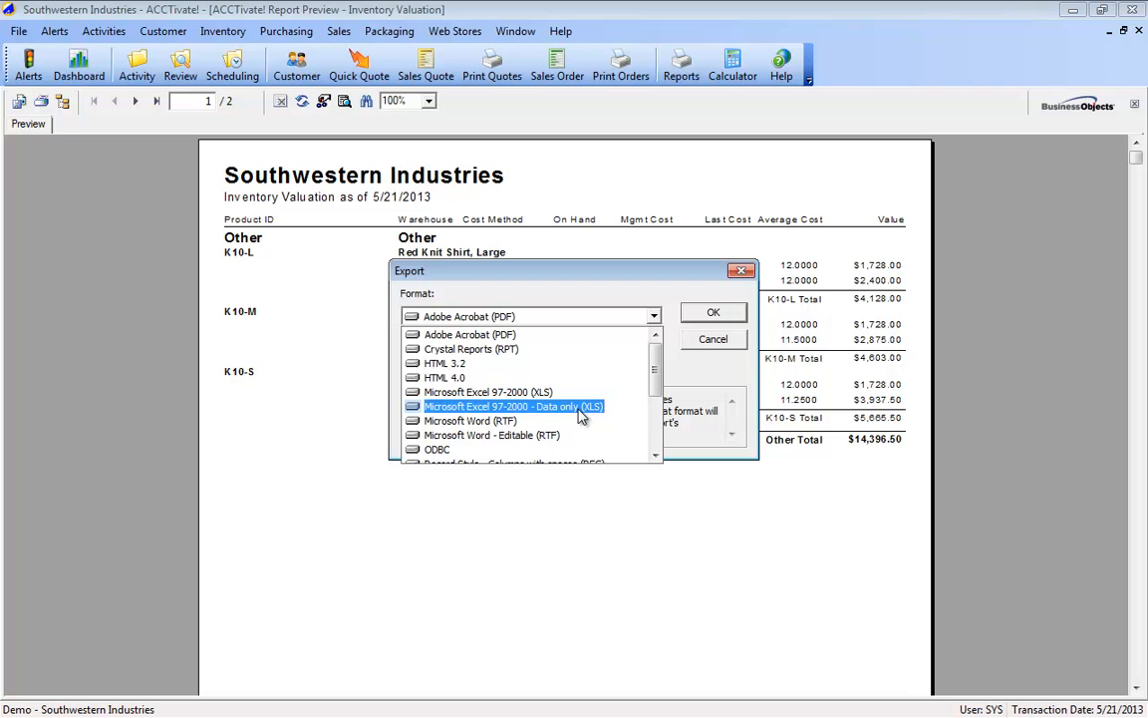
scroll(569, 417, down, 2)
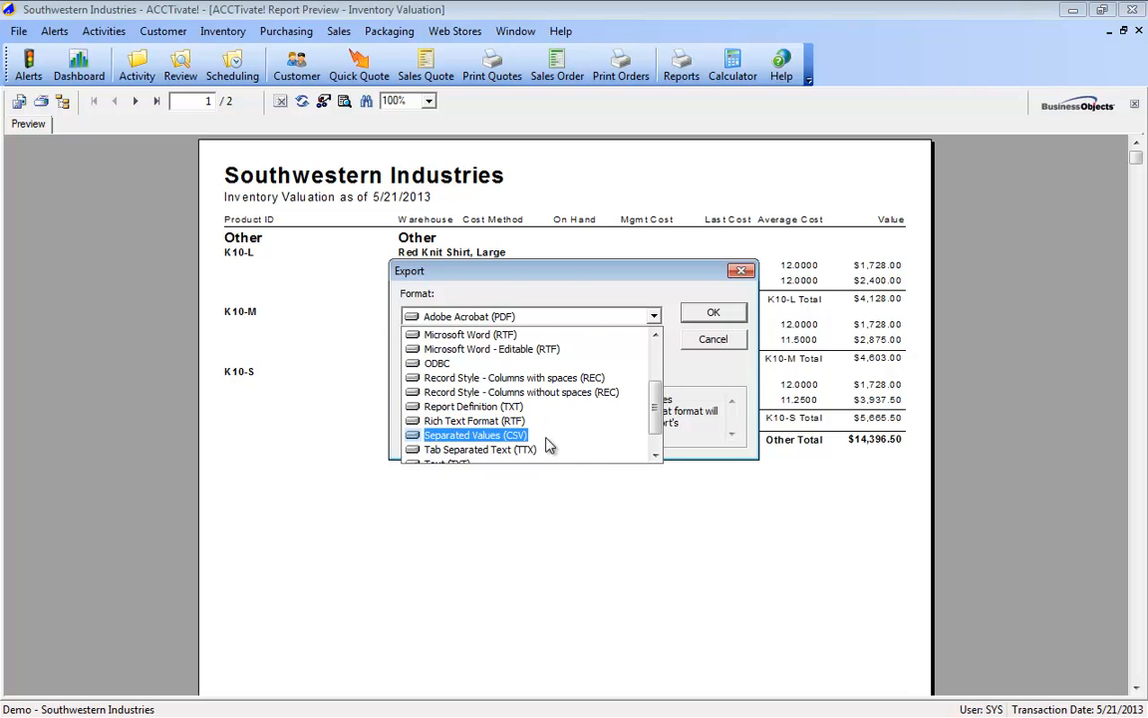
scroll(550, 444, up, 3)
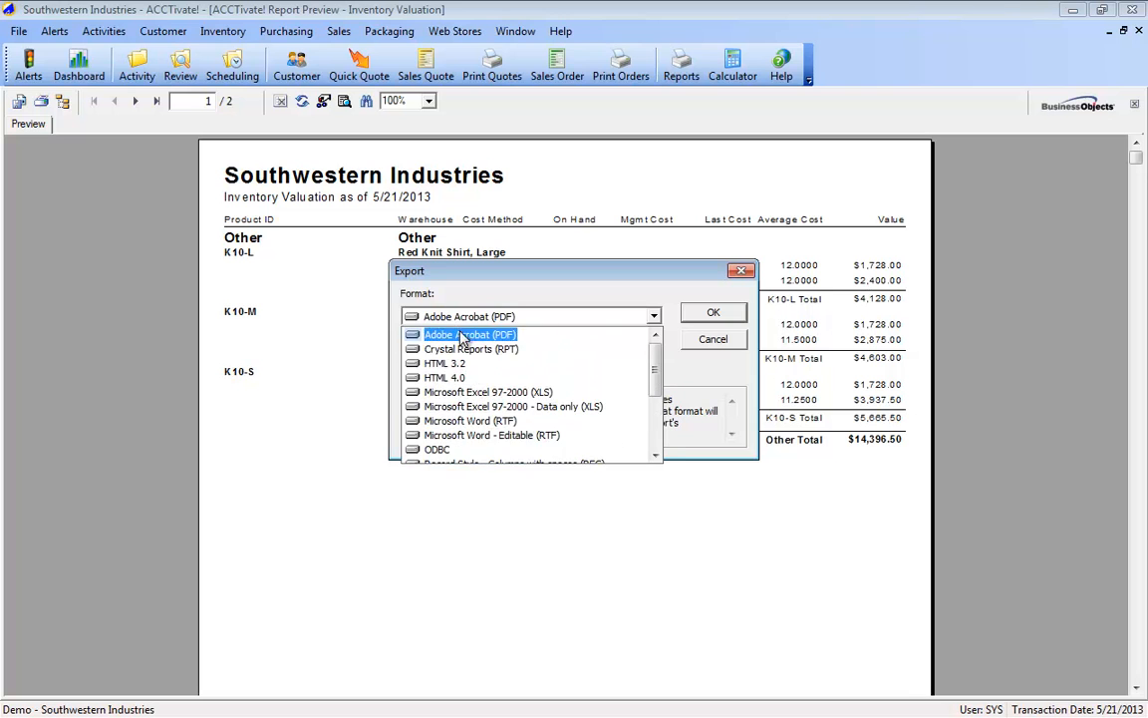
click(463, 336)
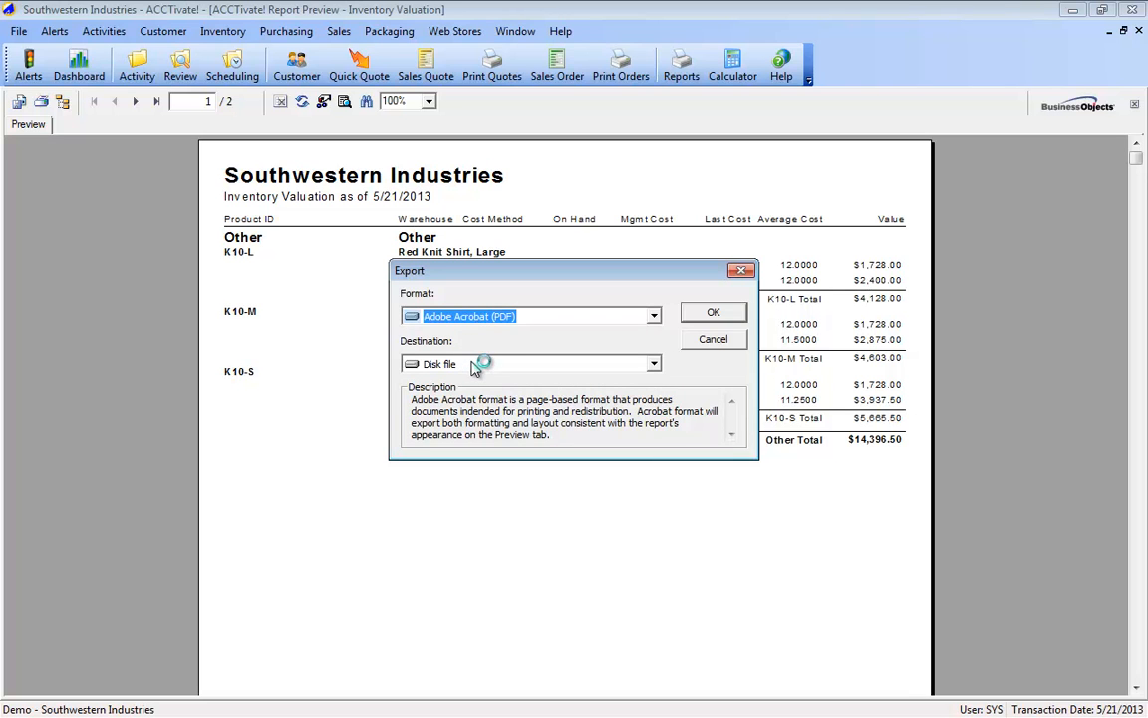
click(472, 367)
click(472, 367)
click(473, 367)
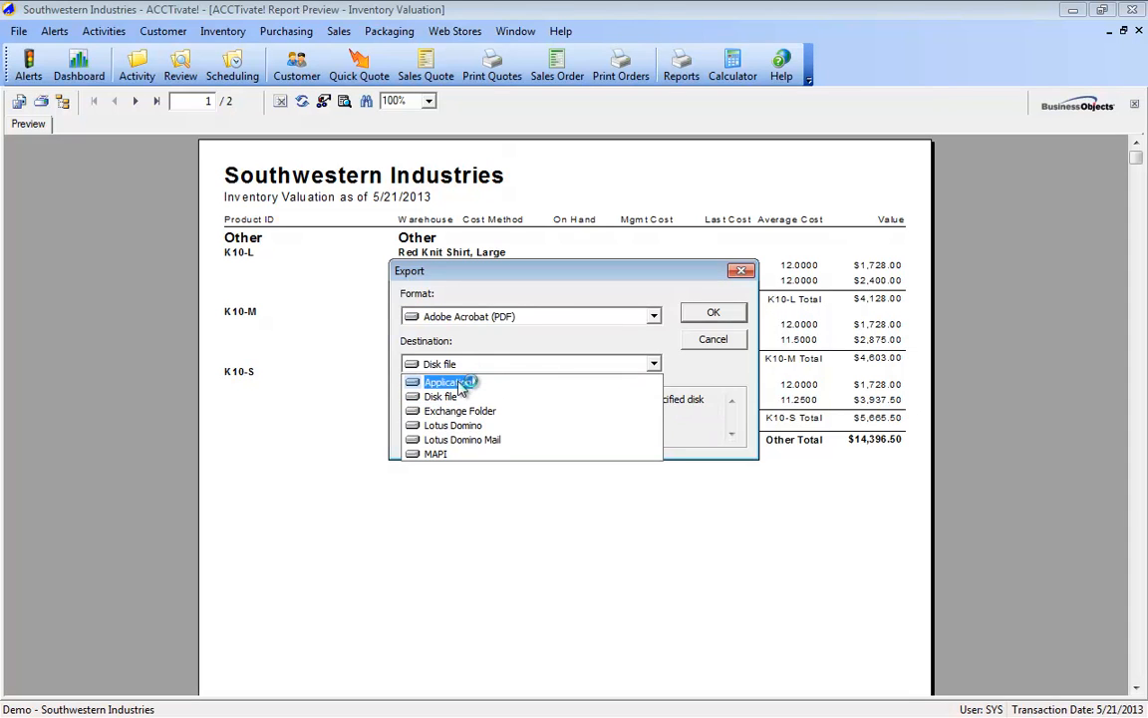
click(461, 384)
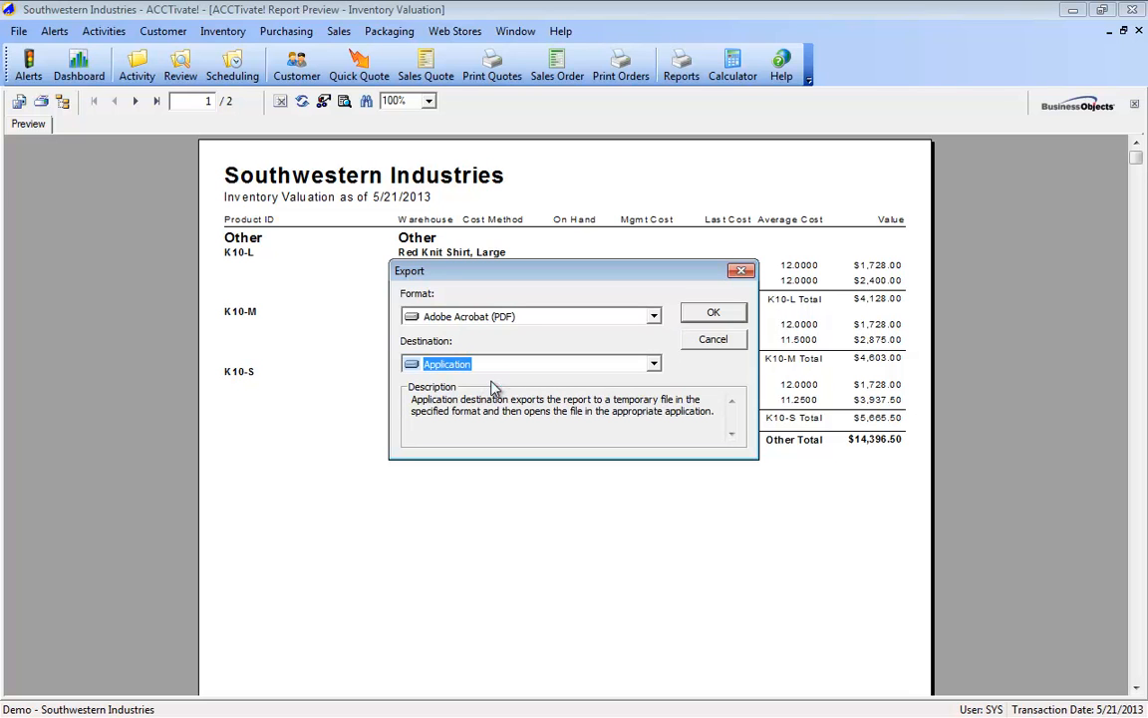
Step: Change the export format to Microsoft Excel 97-2000 - Data only (XLS) and export the report with the Minimal Excel format
click(653, 316)
click(602, 406)
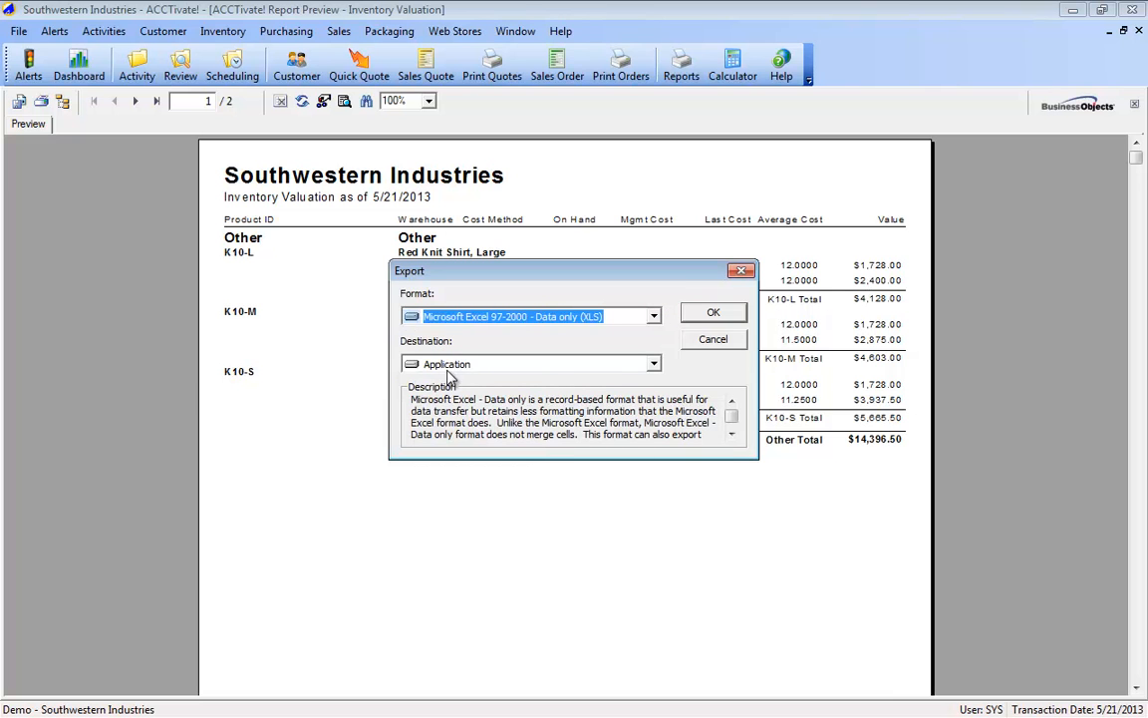
click(720, 315)
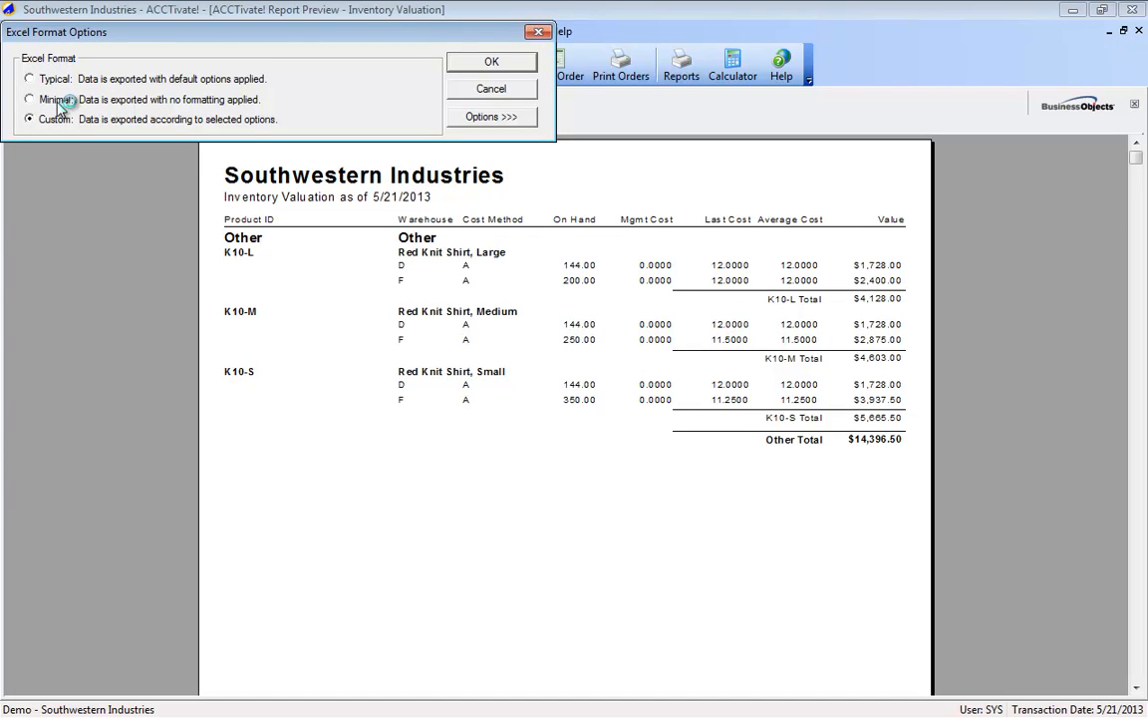
click(476, 119)
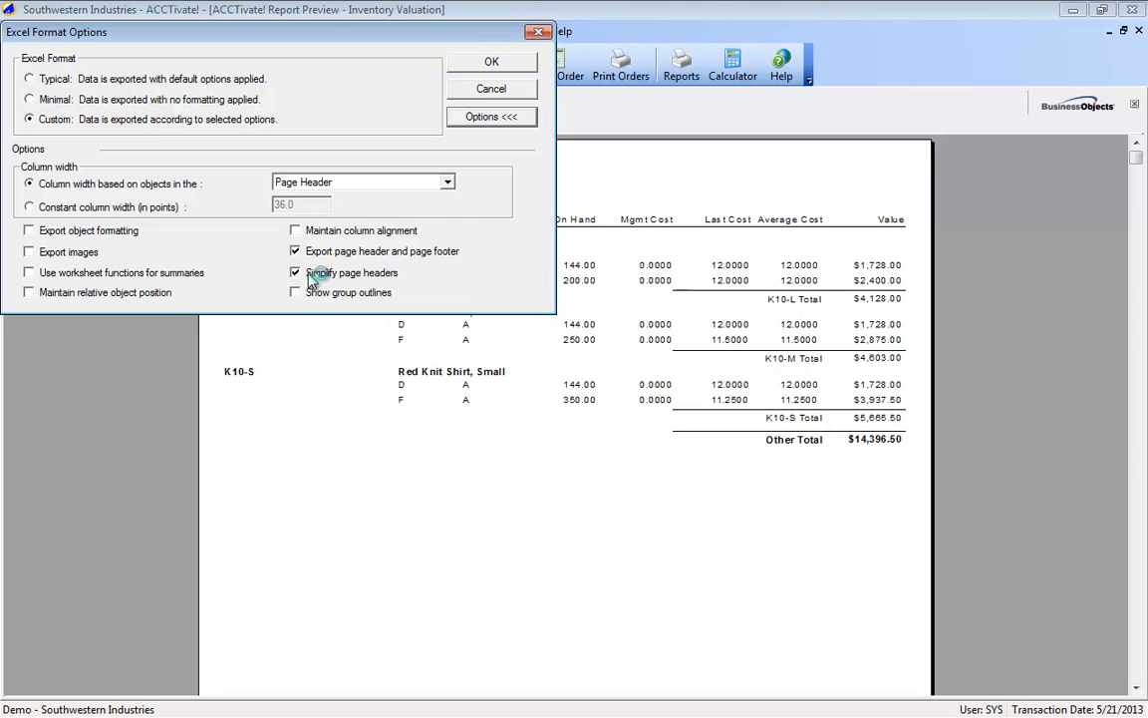
click(64, 100)
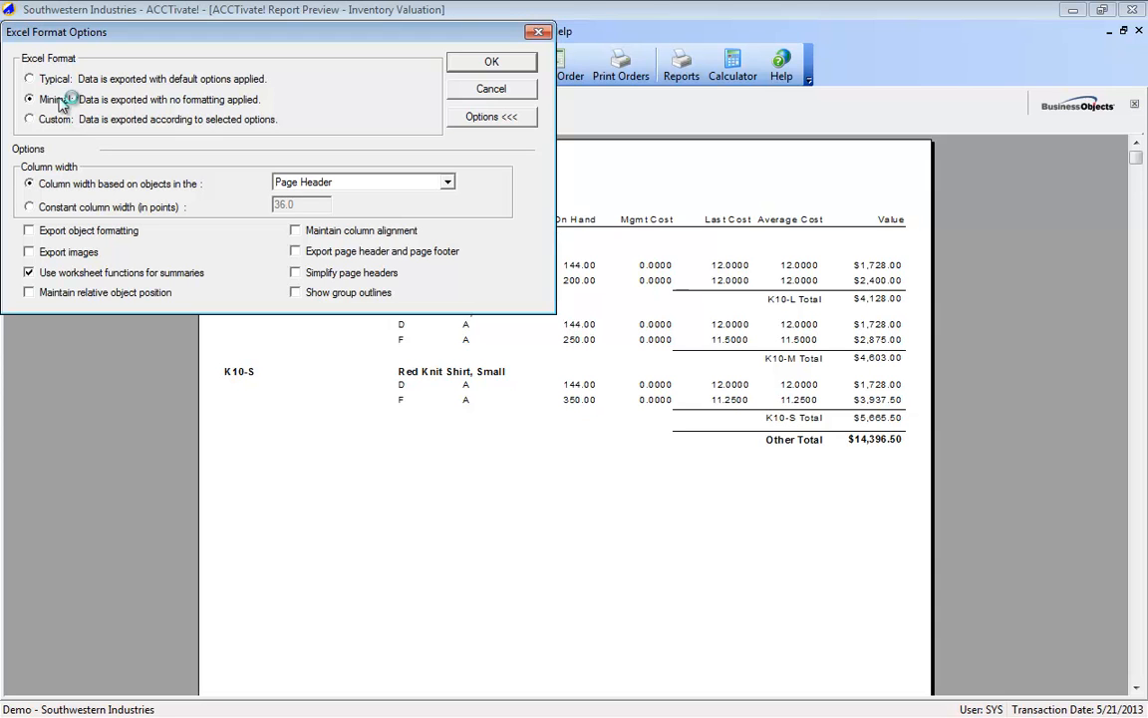
click(484, 62)
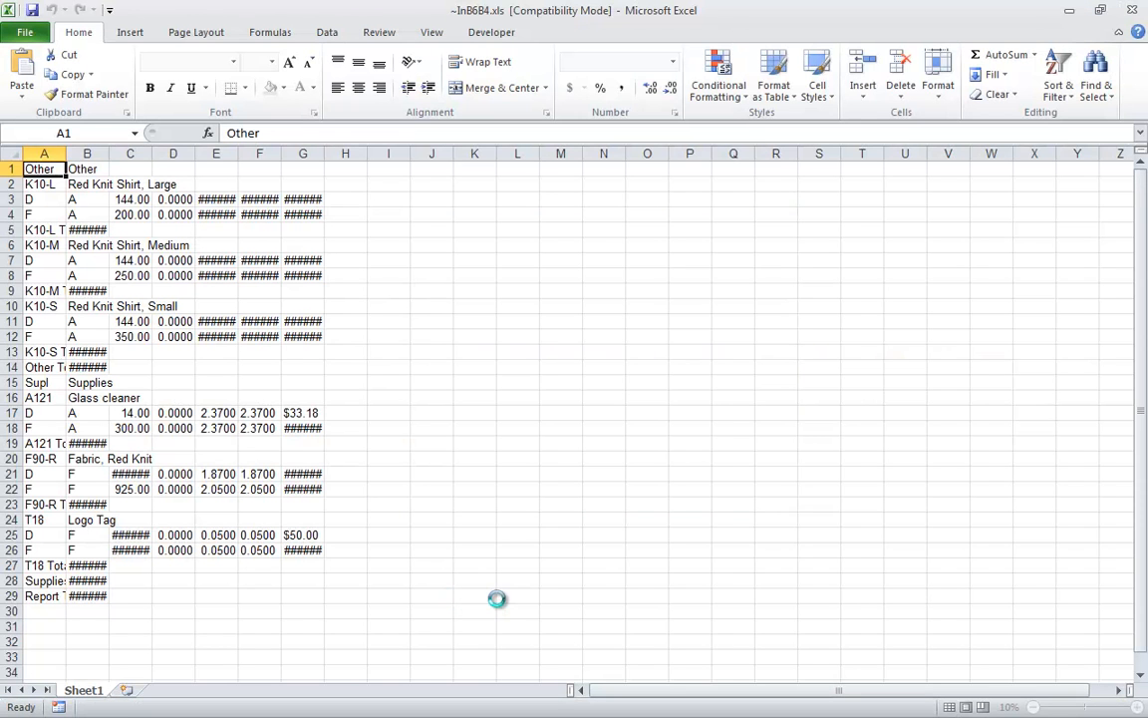
Step: Auto-fit the widths of all columns in the exported worksheet
drag(45, 153, 303, 153)
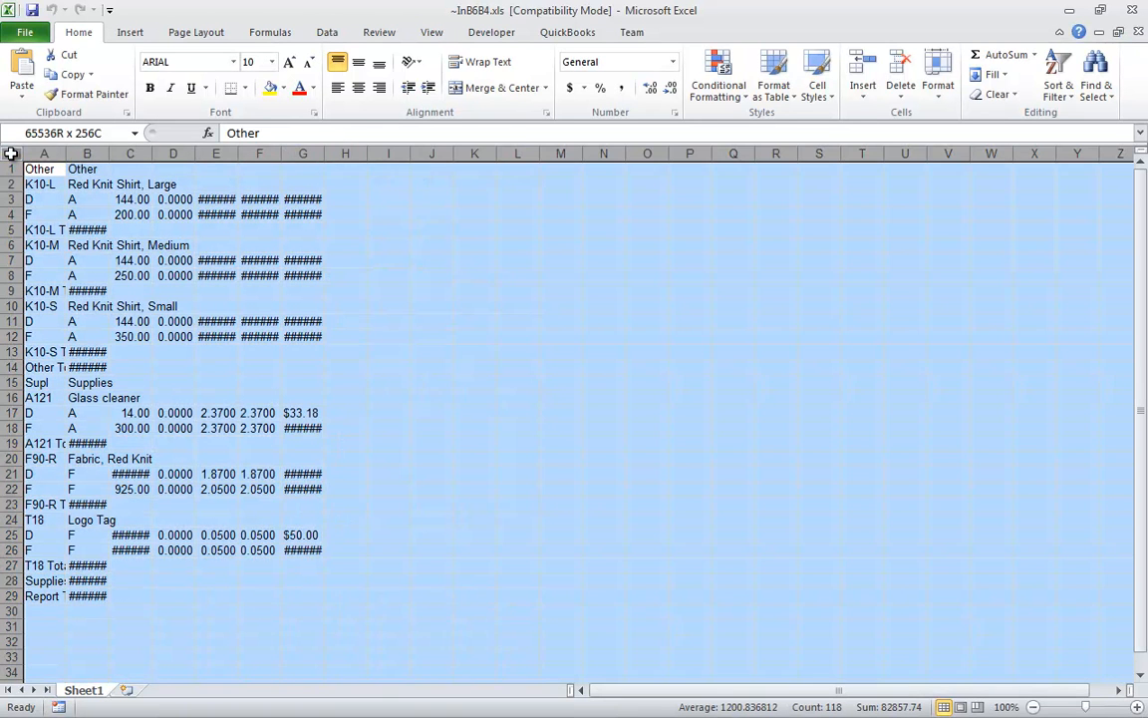
click(9, 152)
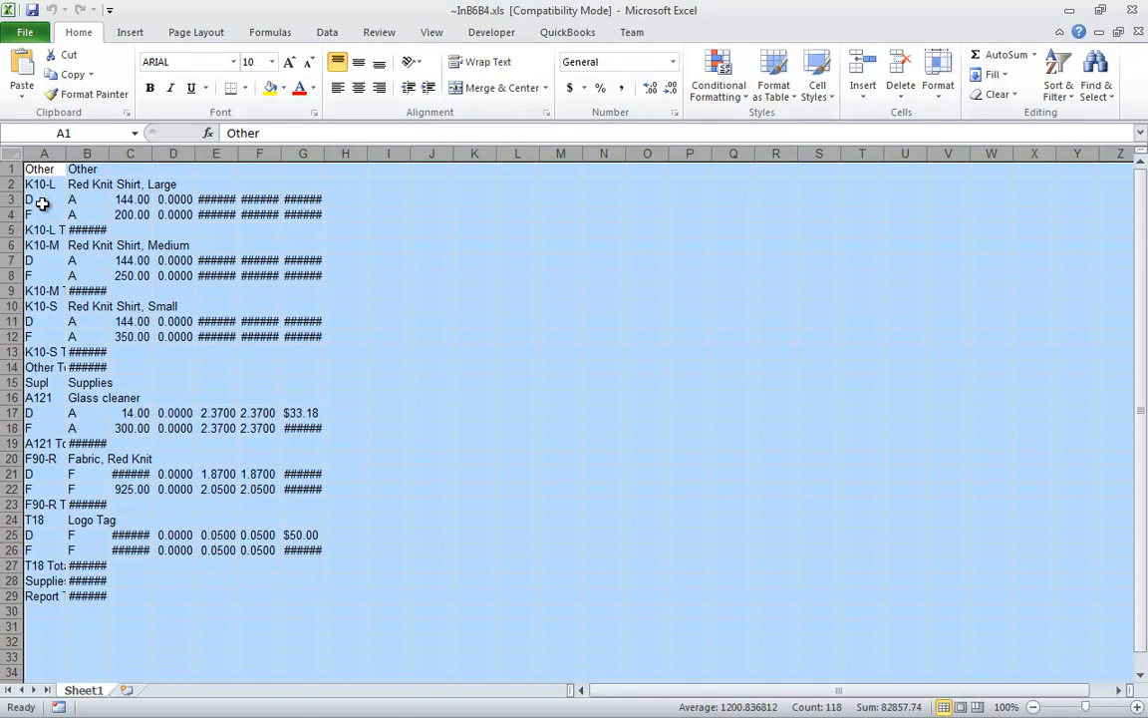
double_click(66, 154)
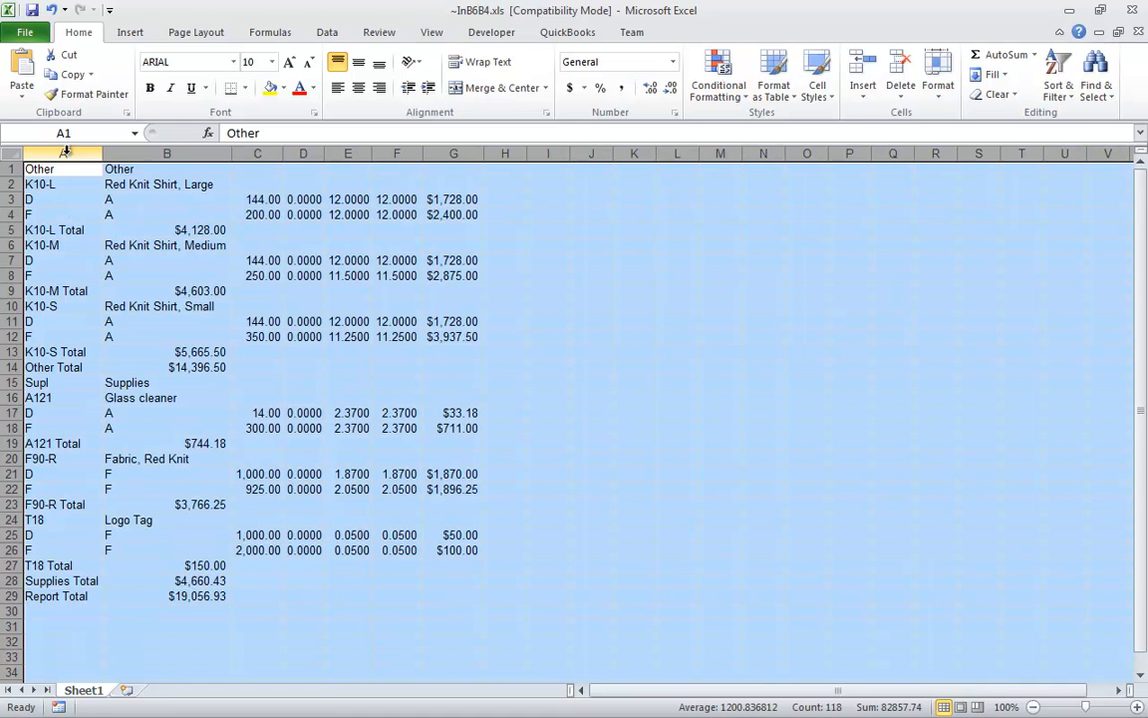
click(165, 244)
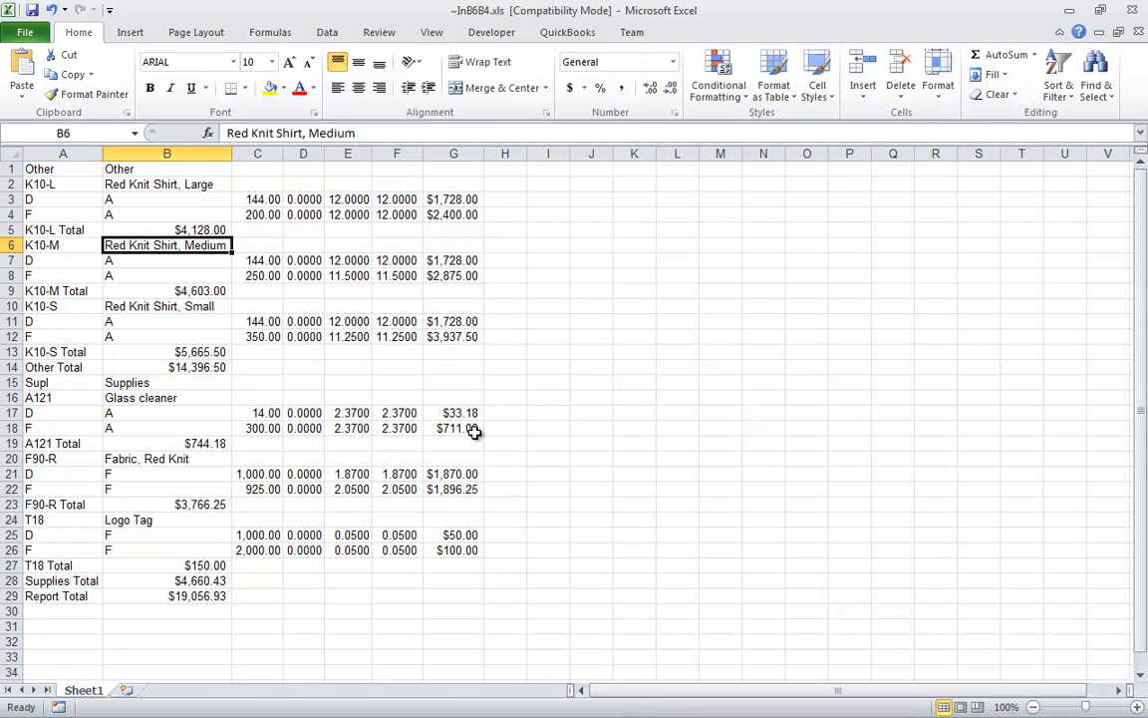
Step: Total the values in column G by entering =SUM(G3:G26) in cell G29, on the Report Total row
click(199, 595)
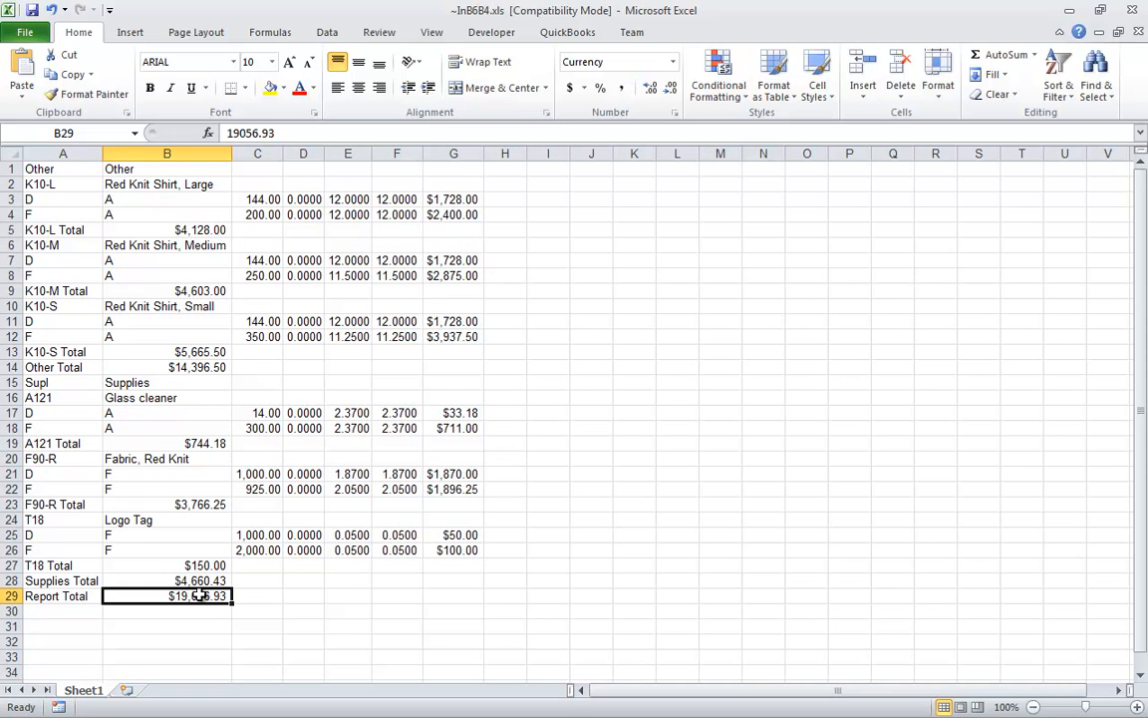
click(443, 595)
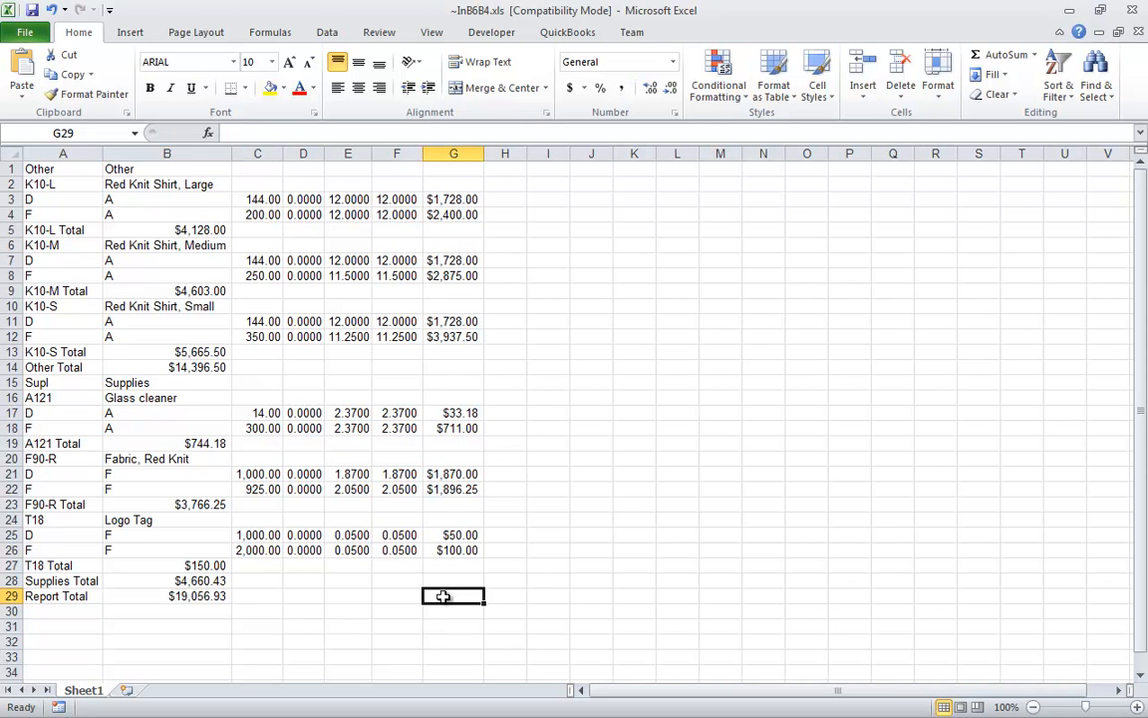
text(=)
drag(454, 200, 467, 544)
key(Return)
key(Up)
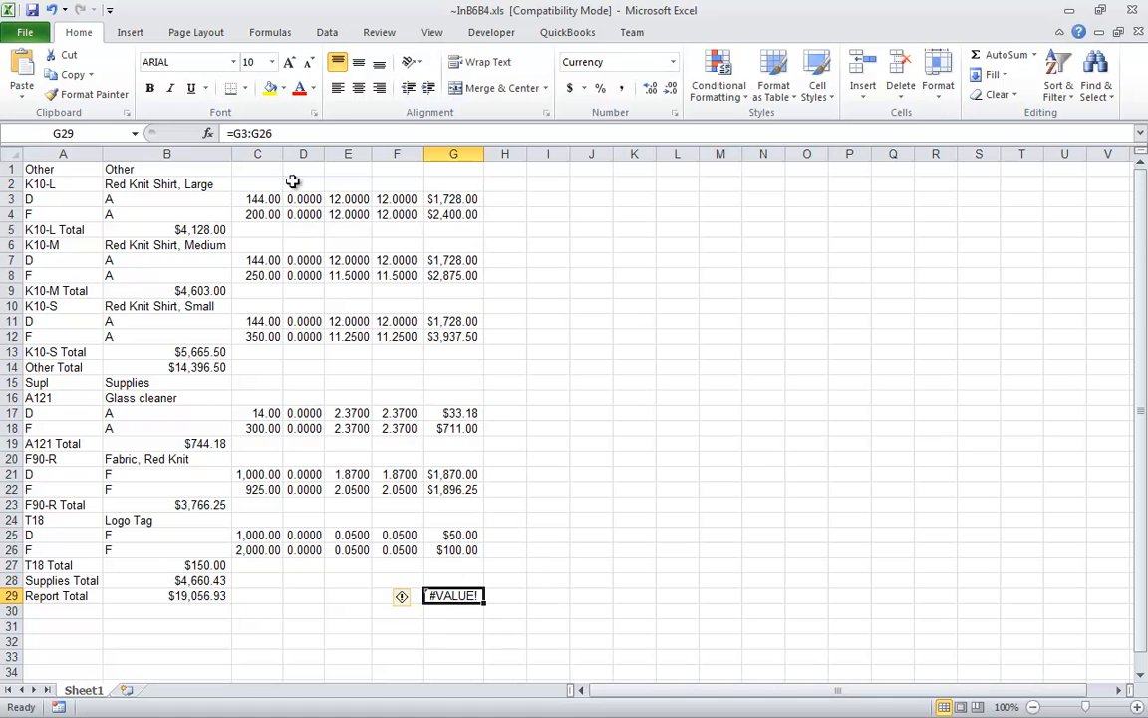
click(231, 133)
text(SUM()
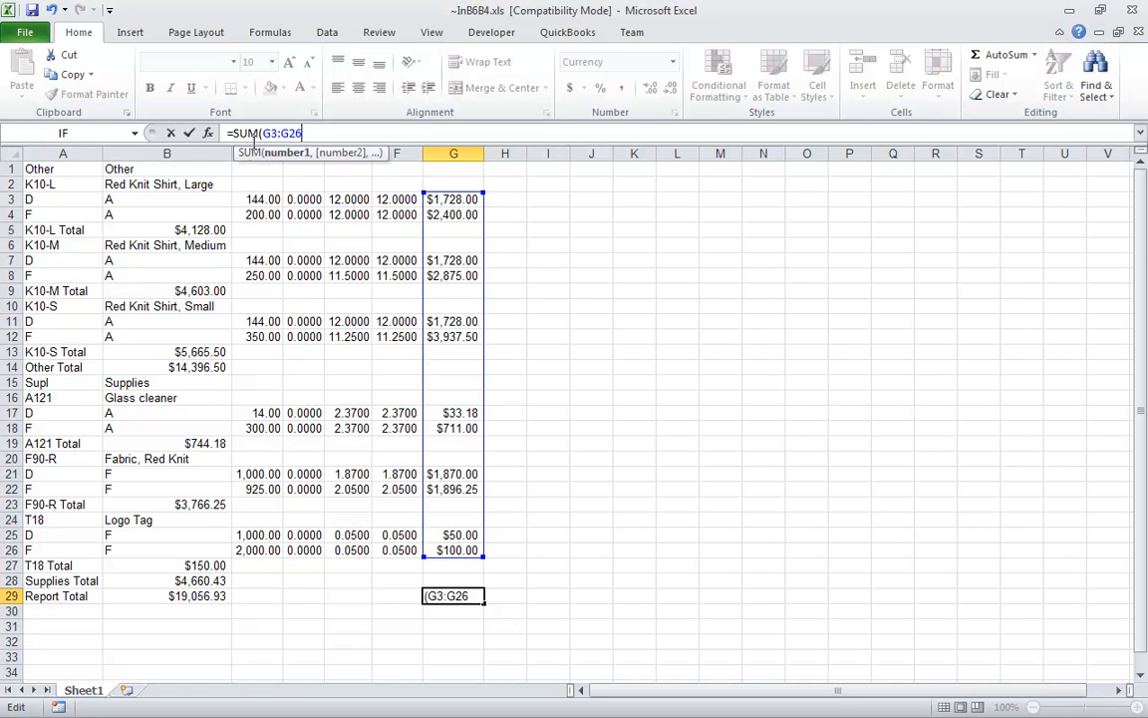
key(Return)
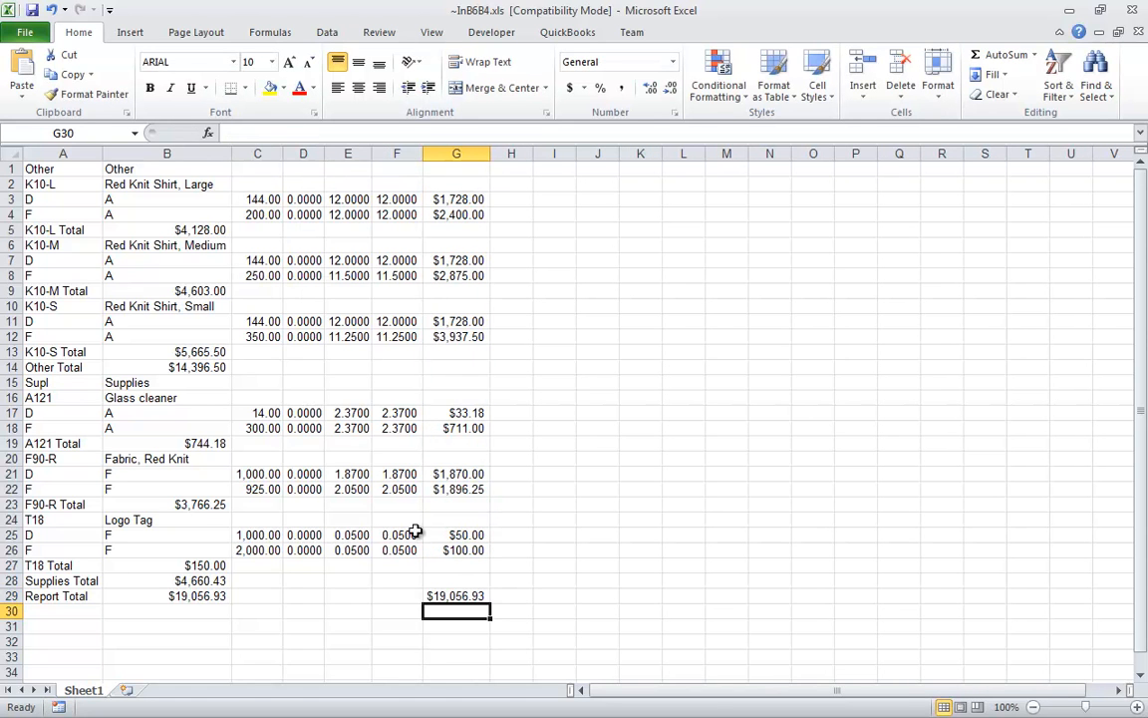
click(475, 595)
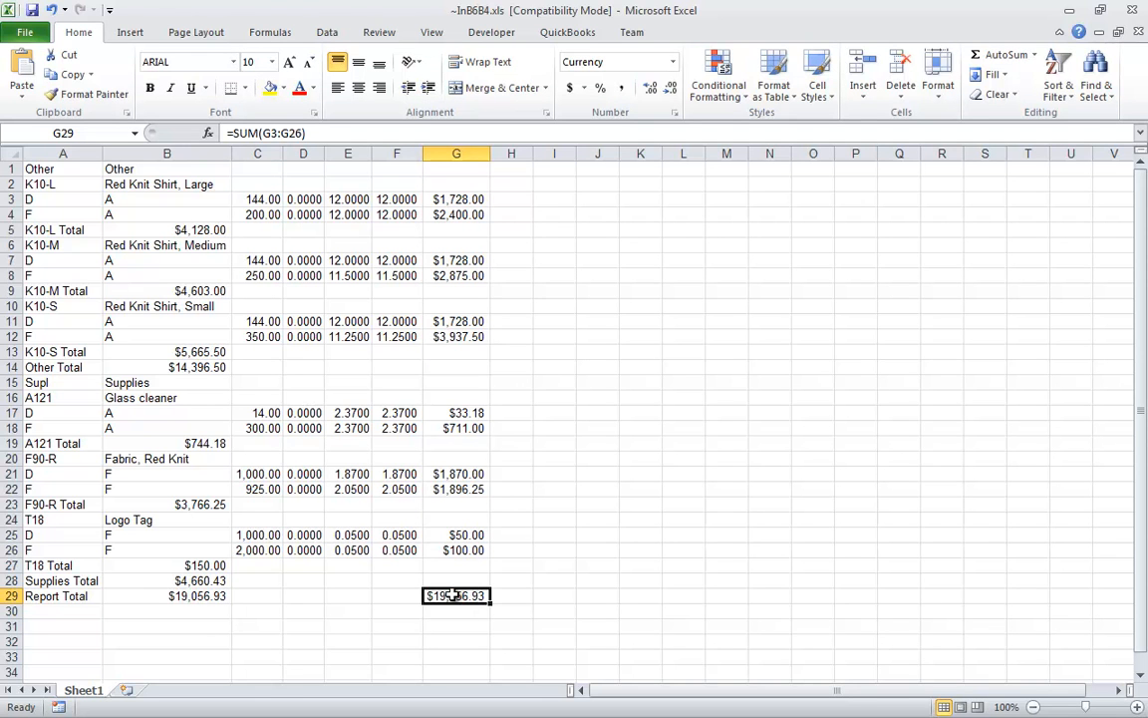
click(472, 551)
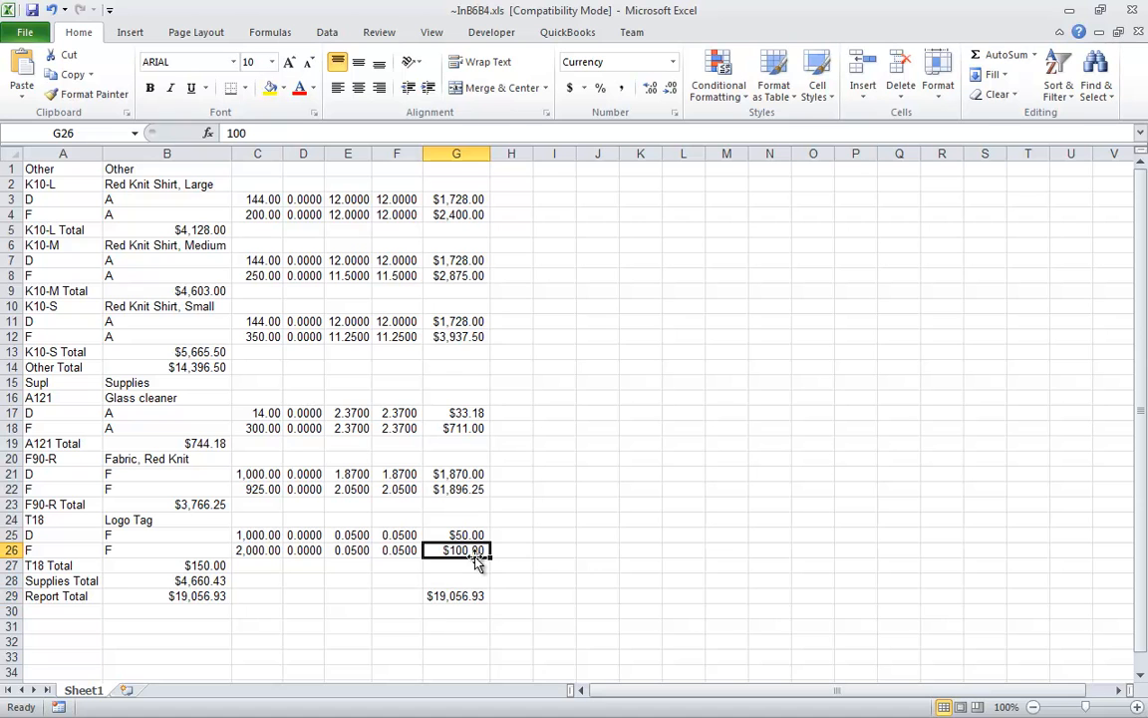
Step: Close the Excel workbook and return to ACCTivate, closing the report selection criteria and Inventory Management Reports windows
click(1133, 10)
click(578, 390)
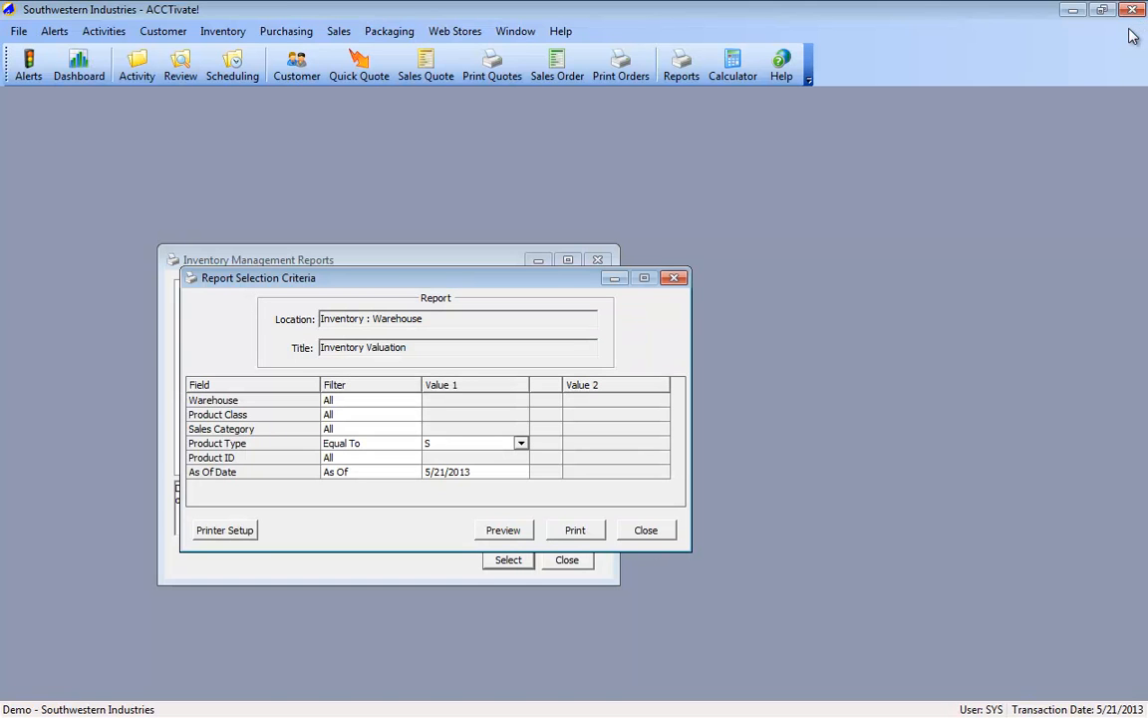
click(674, 280)
click(597, 260)
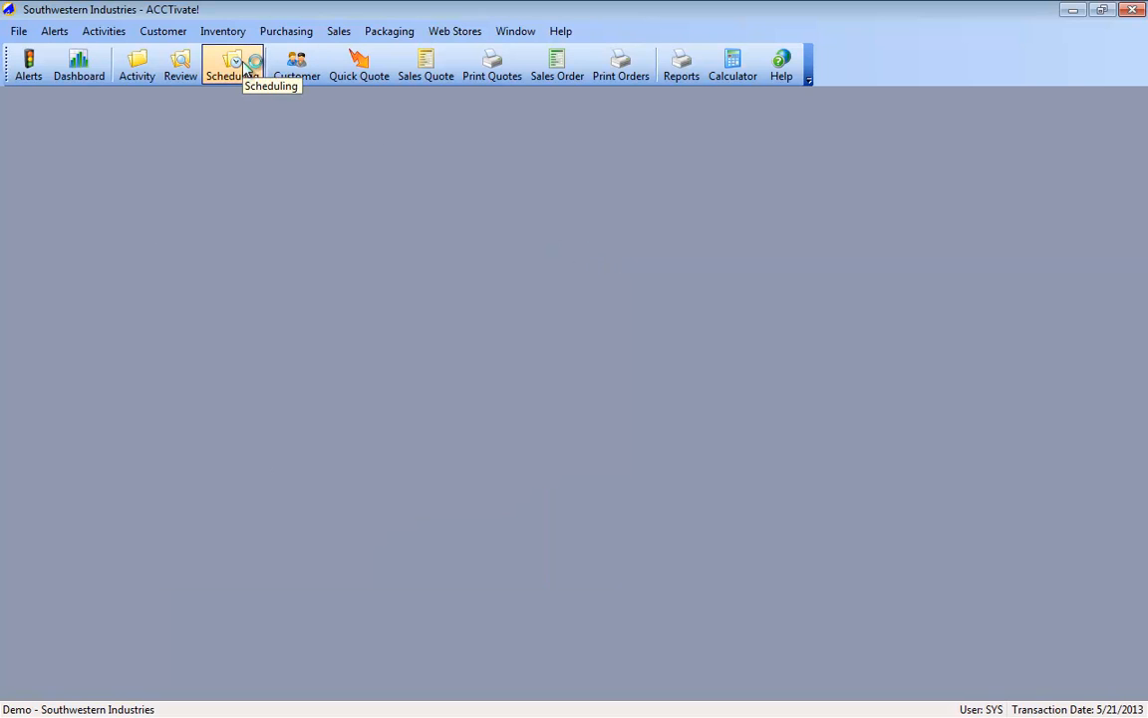
Step: Look up the customer record for Abercrombie and Smith and preview its printed customer report
click(280, 77)
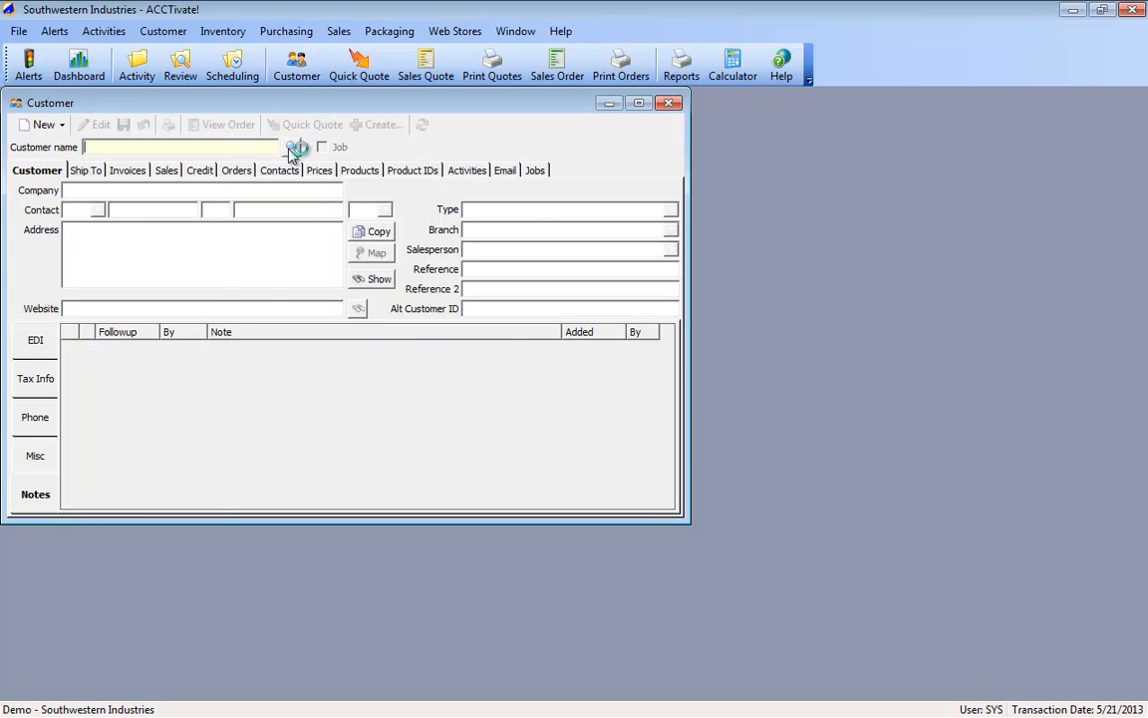
click(295, 149)
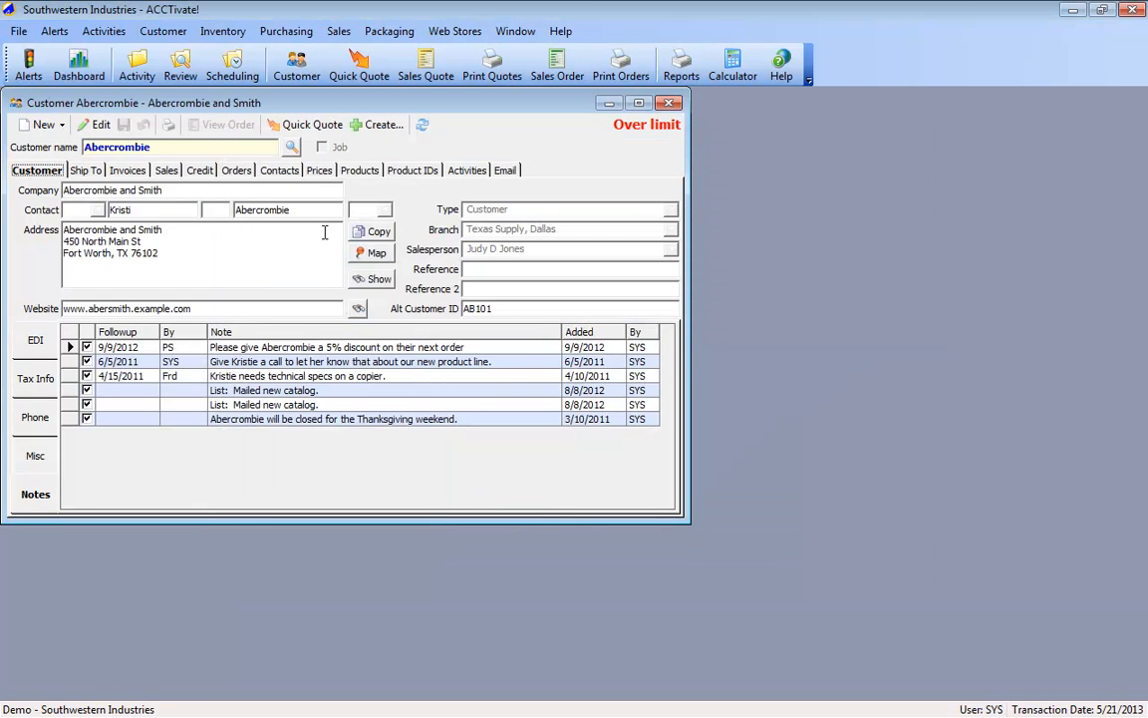
click(170, 132)
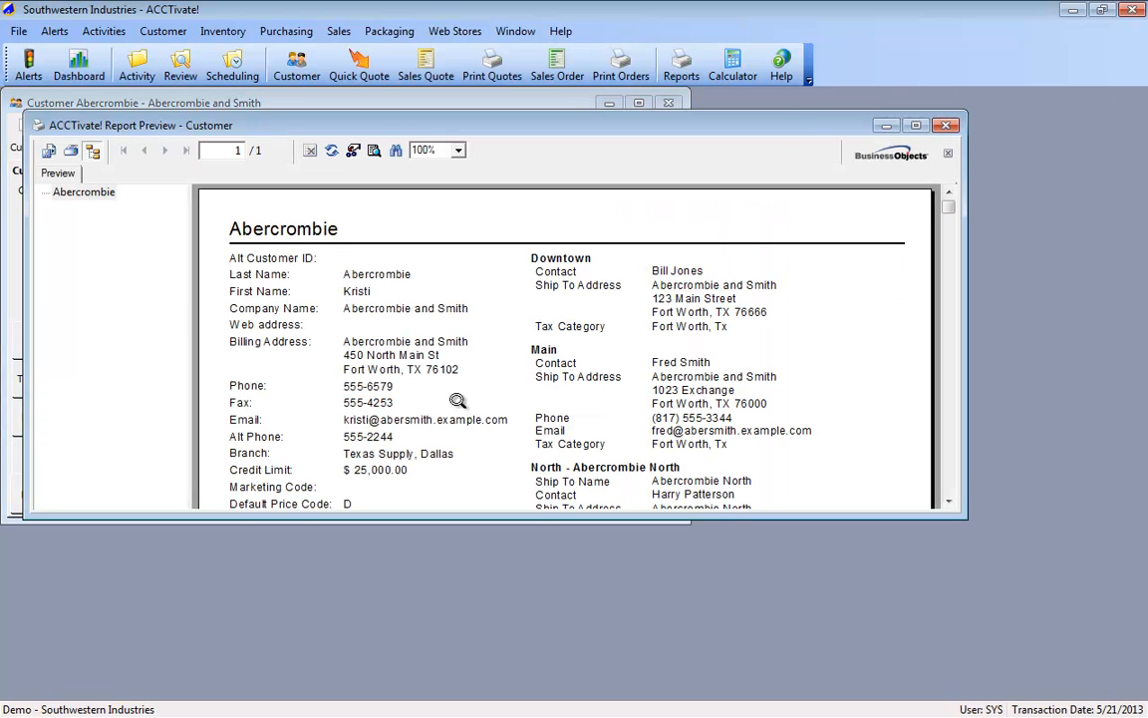
Step: Make the customer window and the customer report preview window taller
drag(457, 523, 457, 633)
click(855, 473)
drag(803, 517, 751, 657)
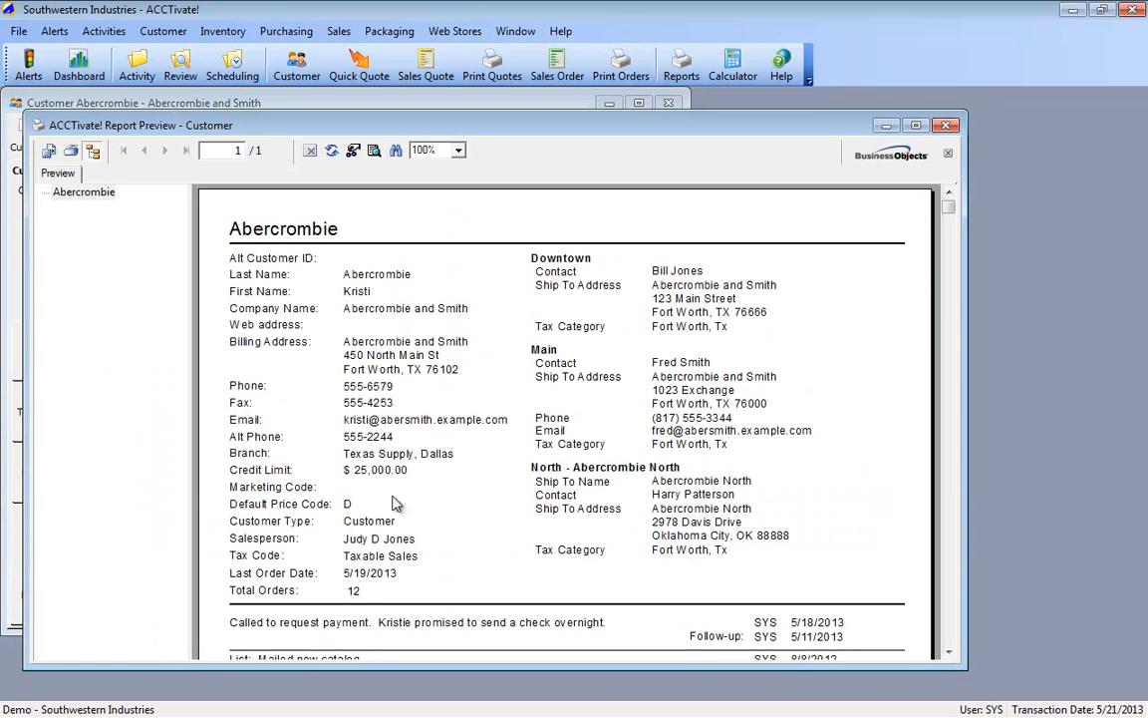
Step: Check which database fields supply the report's Credit Limit and Default Price Code values, and close the preview
click(377, 472)
right_click(377, 476)
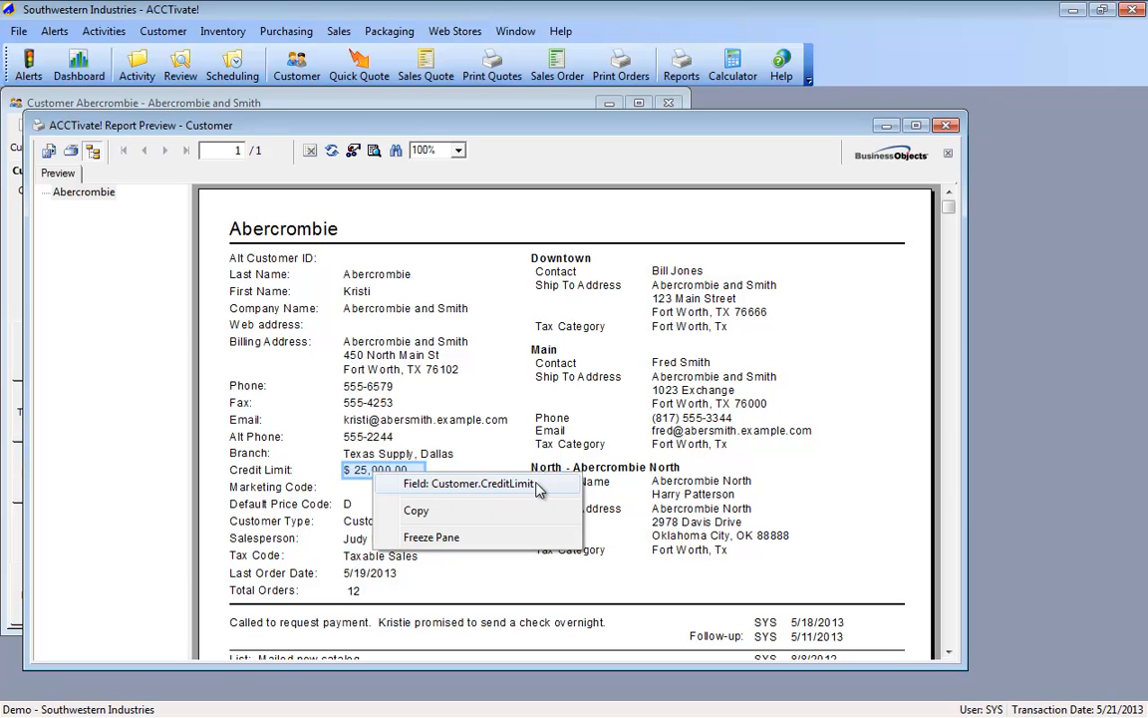
right_click(347, 504)
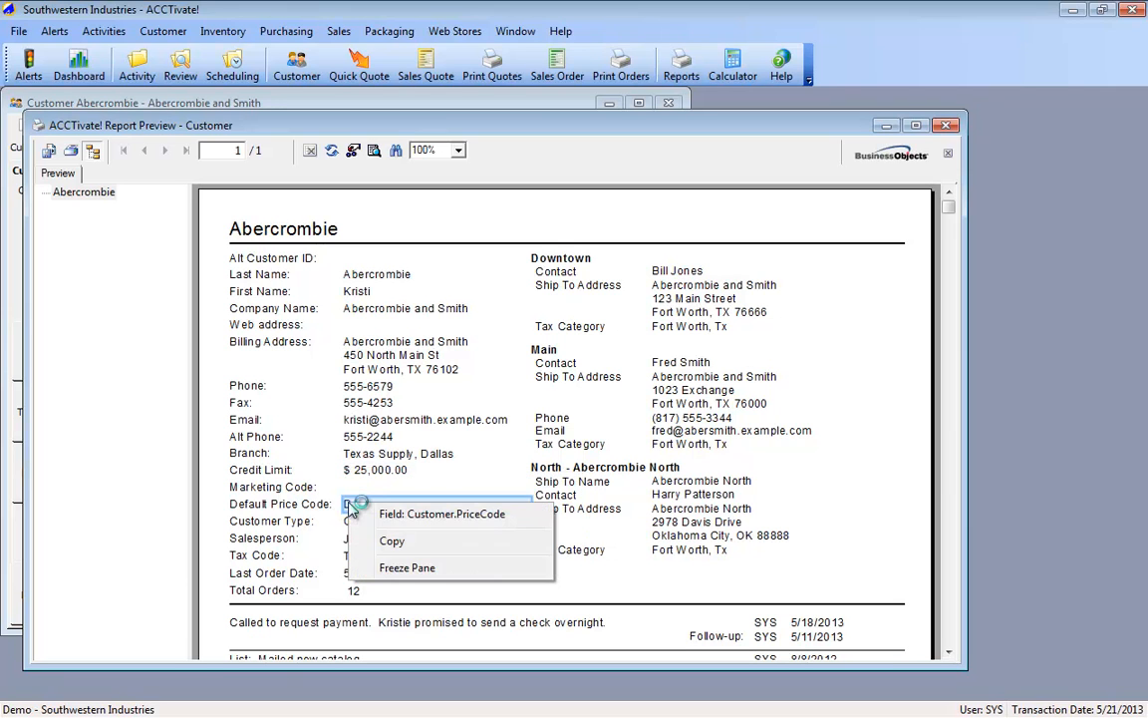
click(684, 483)
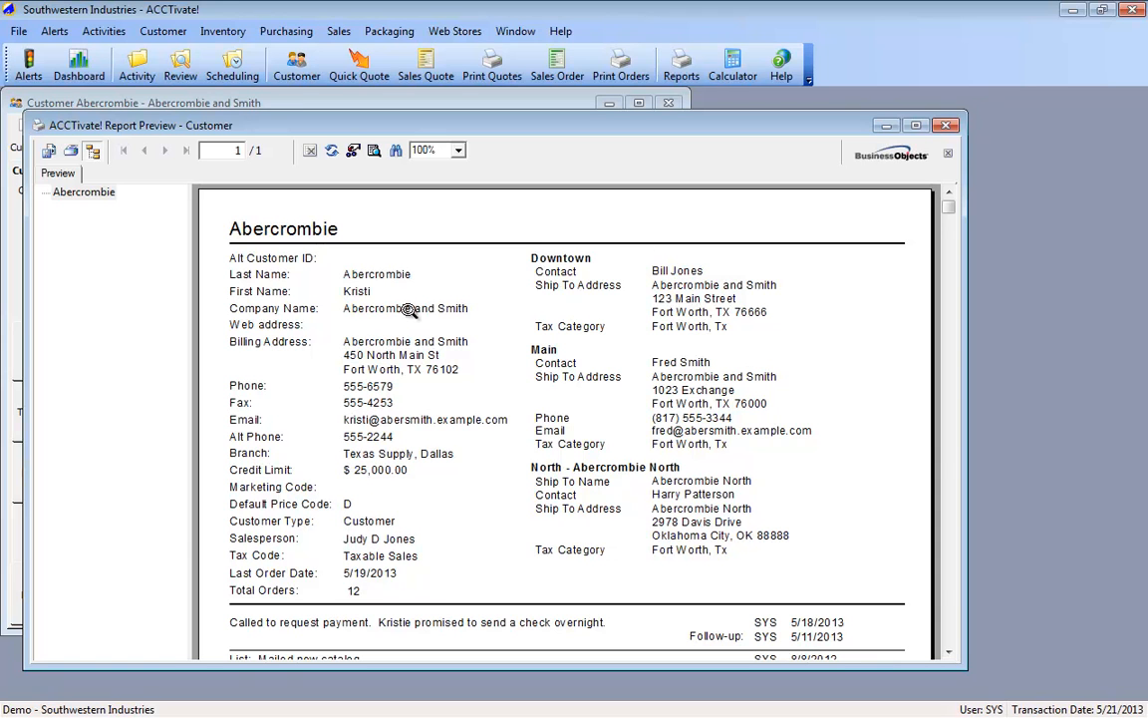
click(946, 126)
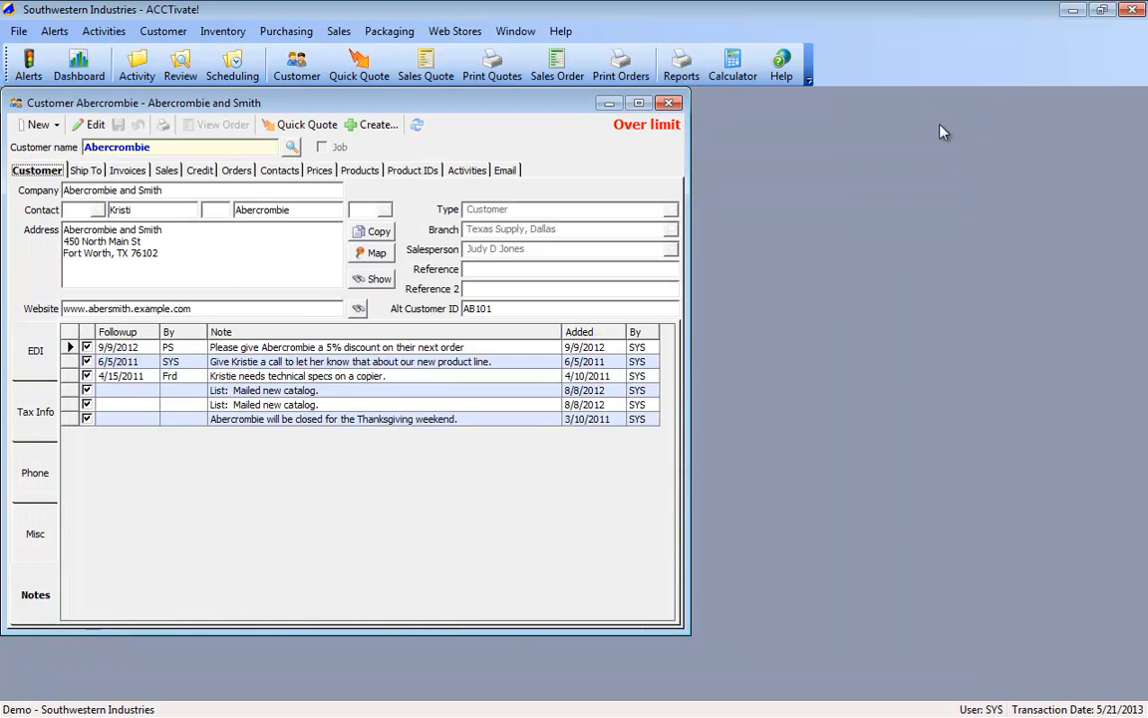
Step: Start an email to the customer from its phone and email details and open the message templates
click(35, 472)
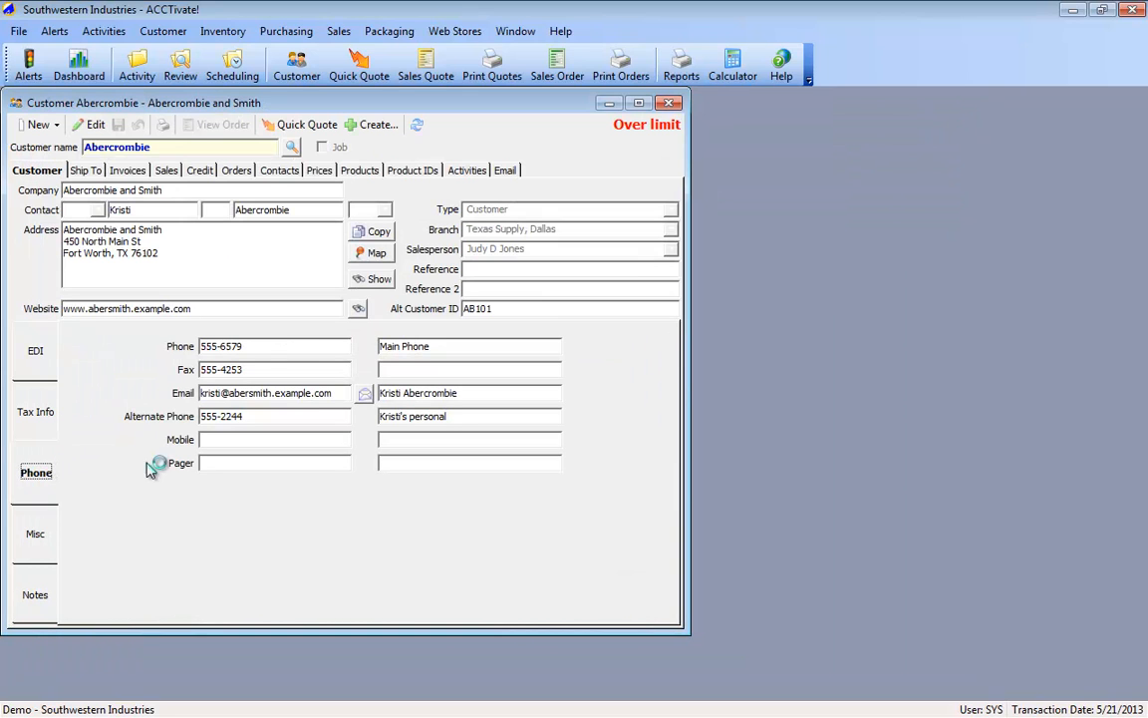
click(367, 396)
click(227, 170)
click(289, 191)
drag(291, 177, 397, 245)
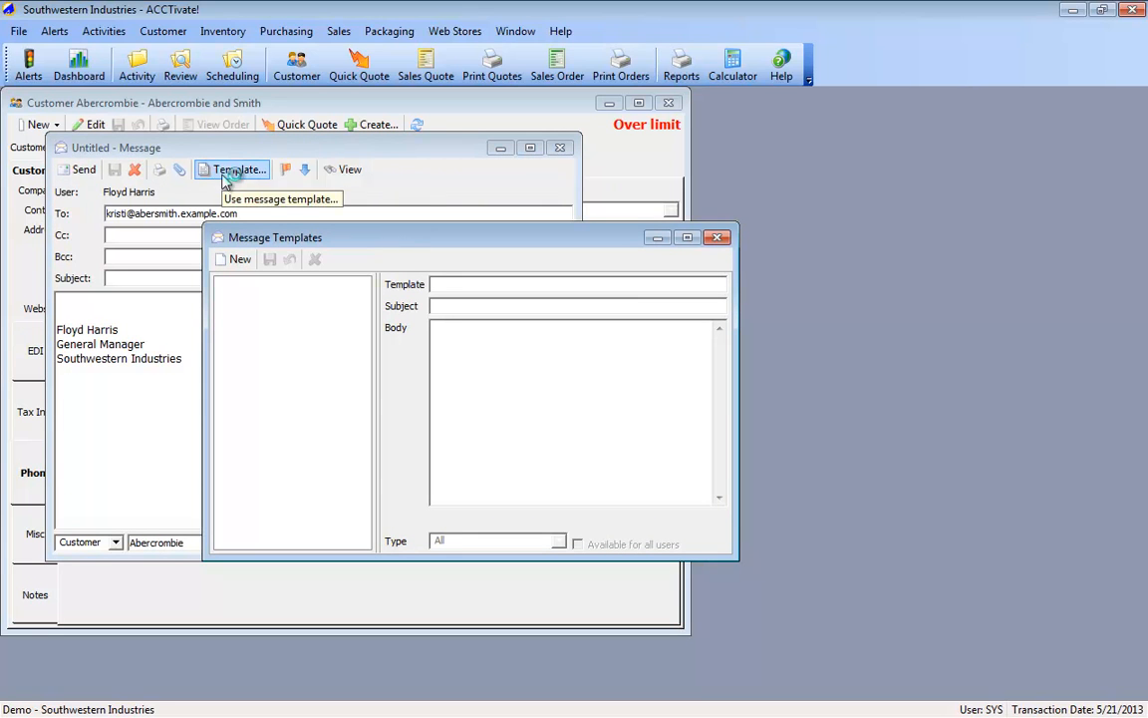
Step: Create a message template named "Welcome Email" and start its subject with "Welcome {{"
click(240, 259)
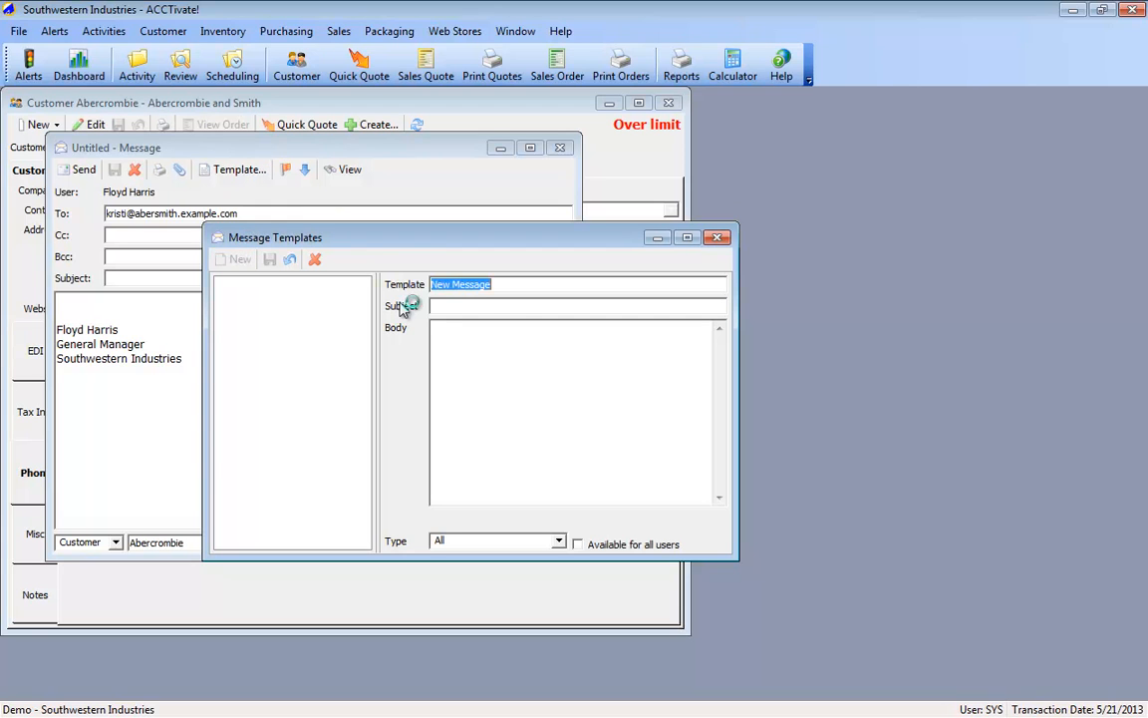
text(Welcome {{)
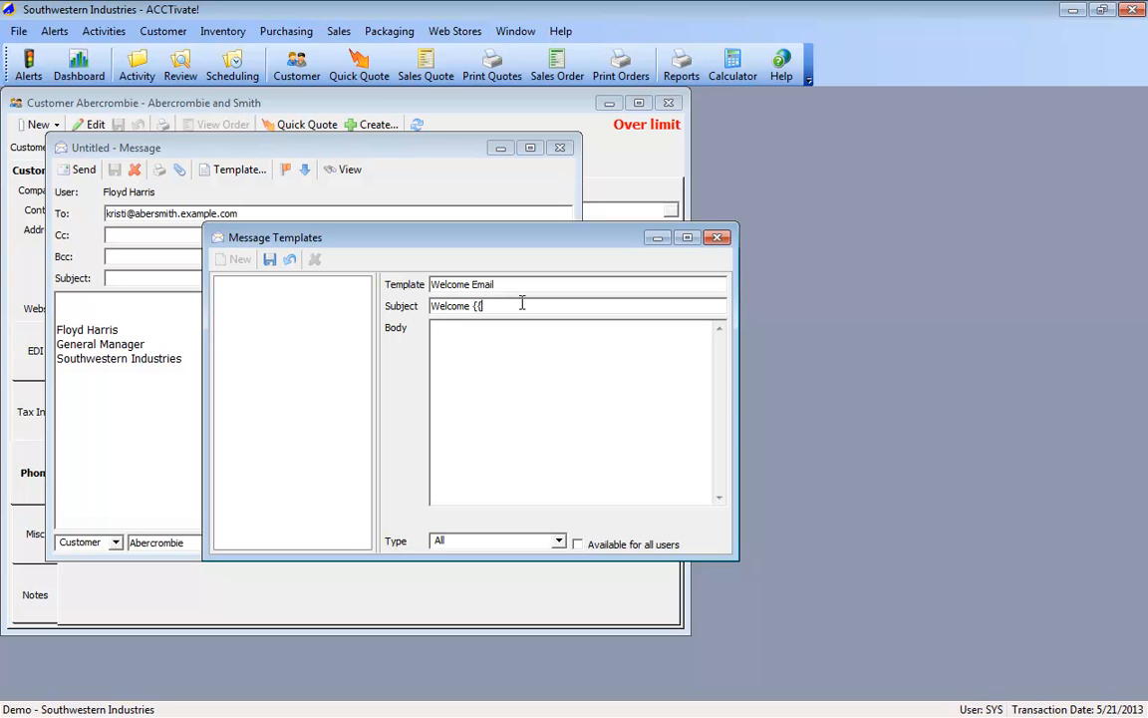
Step: Open the online help for email templates and copy the {{FirstName}} code from the list of customer fields for message templates
key(F1)
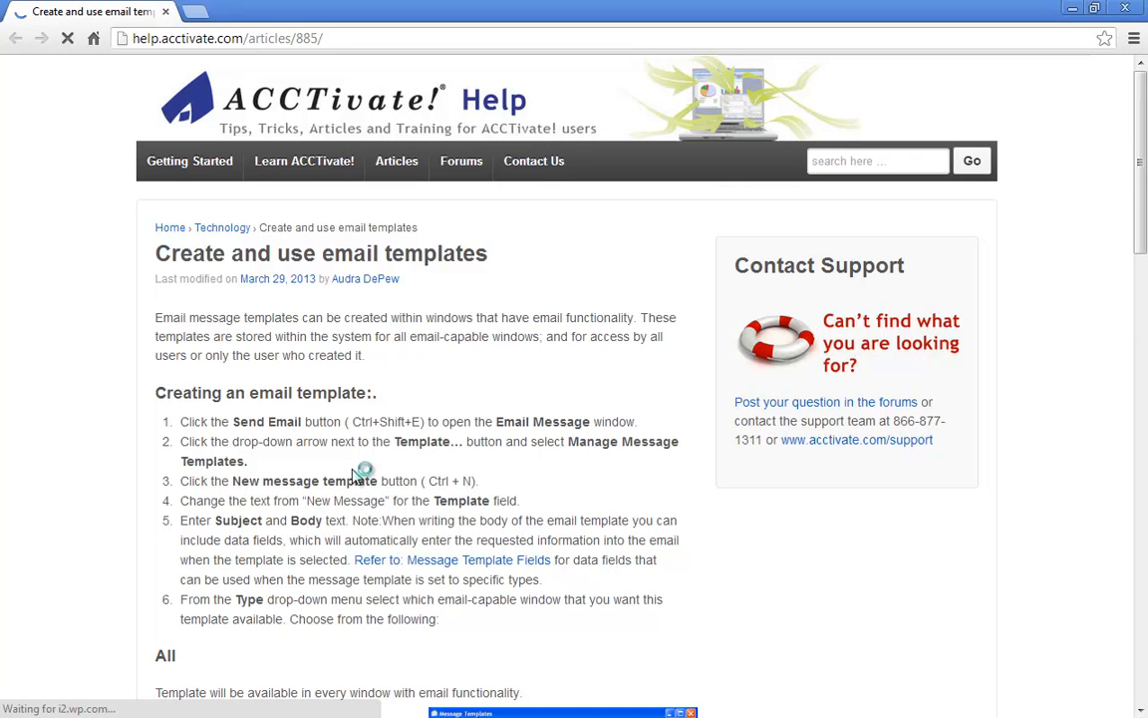
click(417, 566)
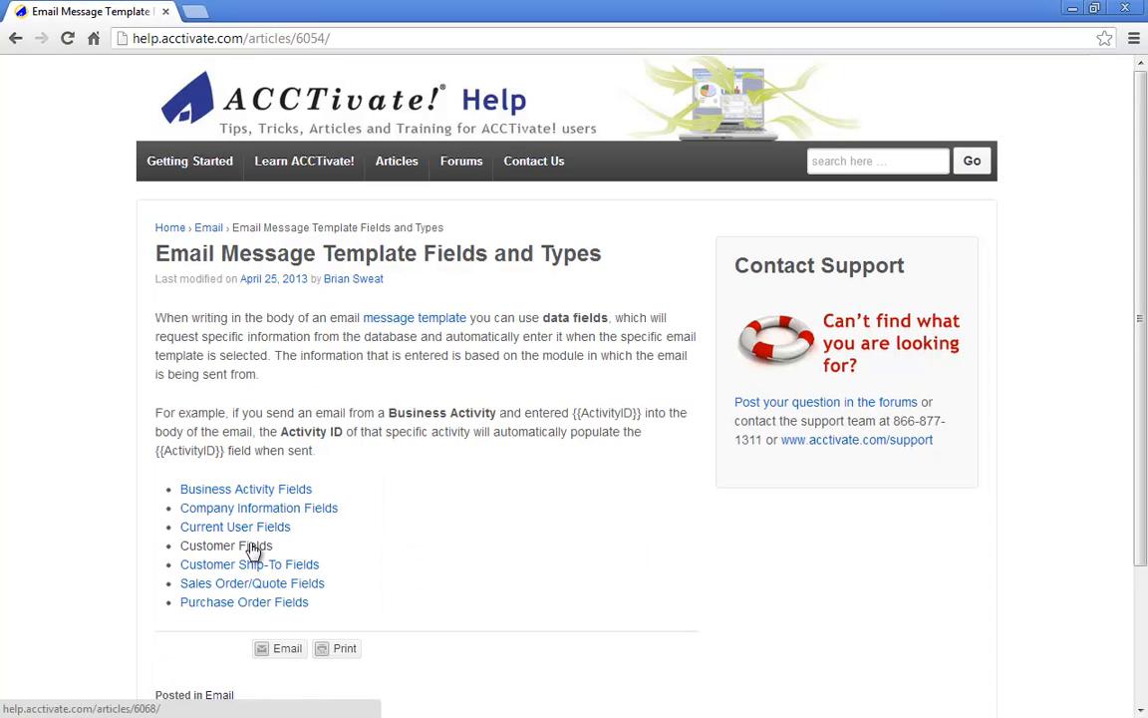
click(254, 551)
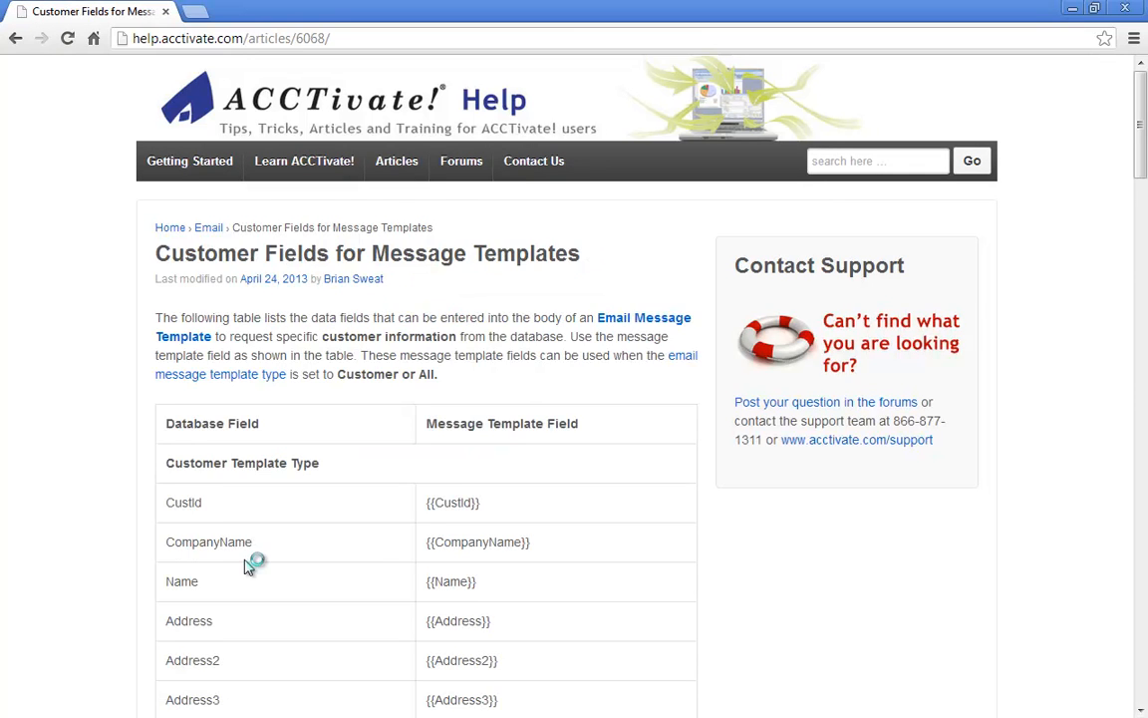
scroll(249, 563, down, 1)
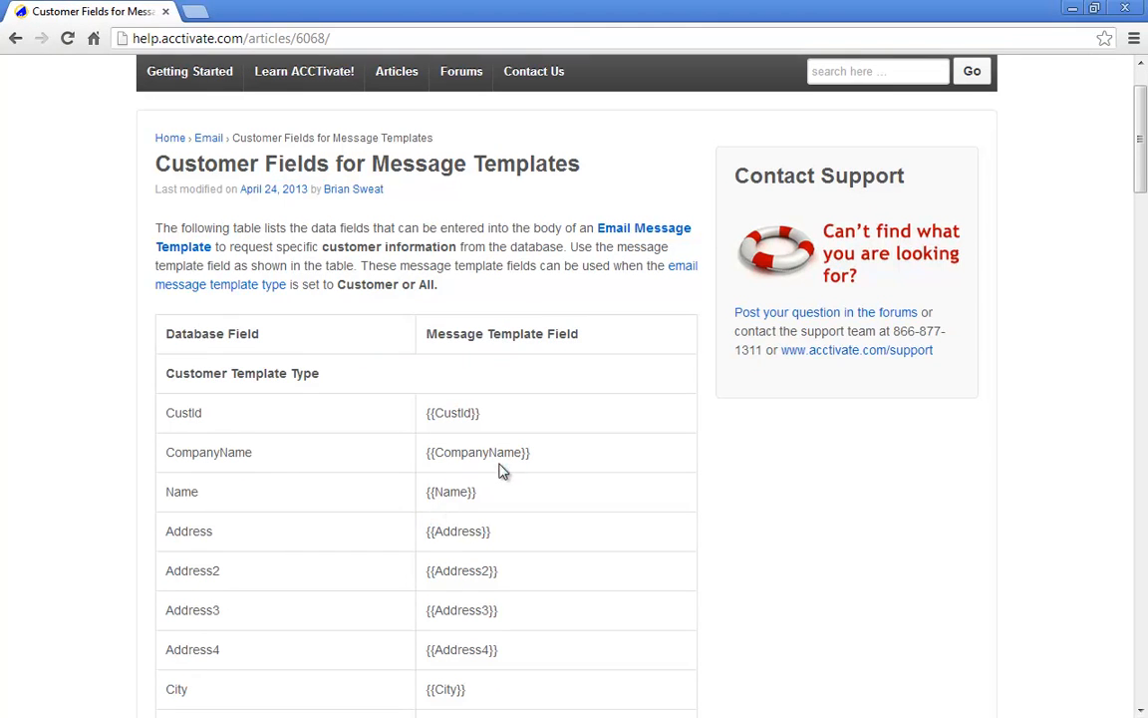
scroll(504, 478, down, 1)
scroll(504, 505, down, 6)
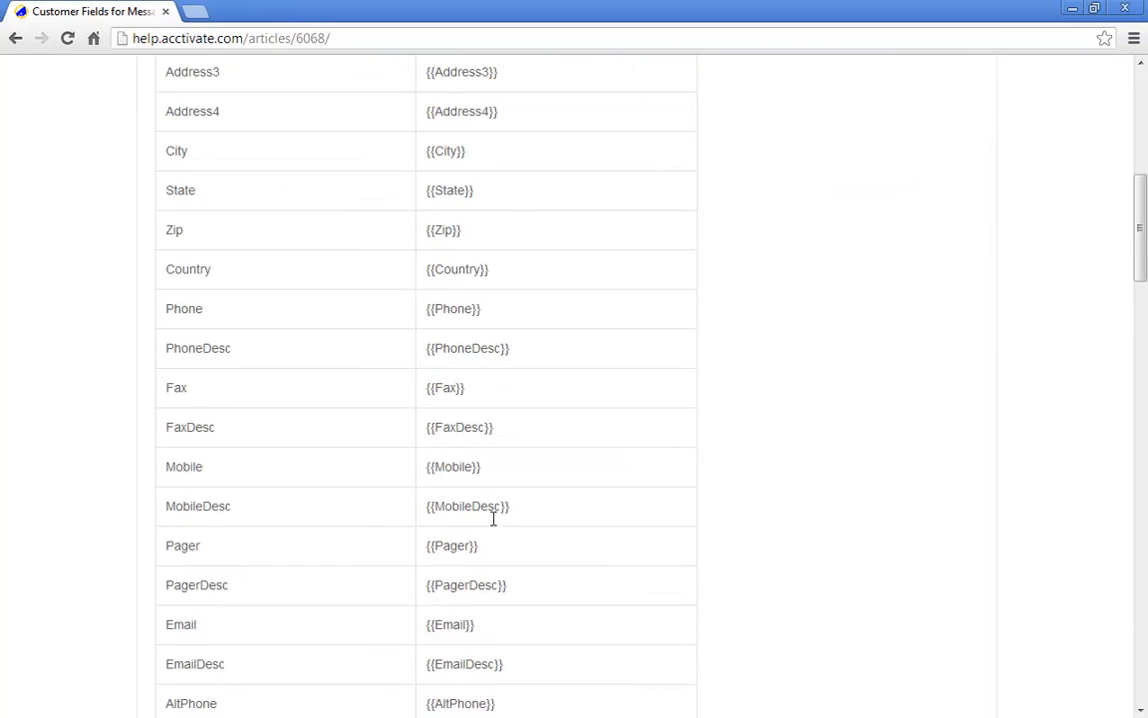
scroll(495, 526, down, 3)
scroll(494, 523, down, 2)
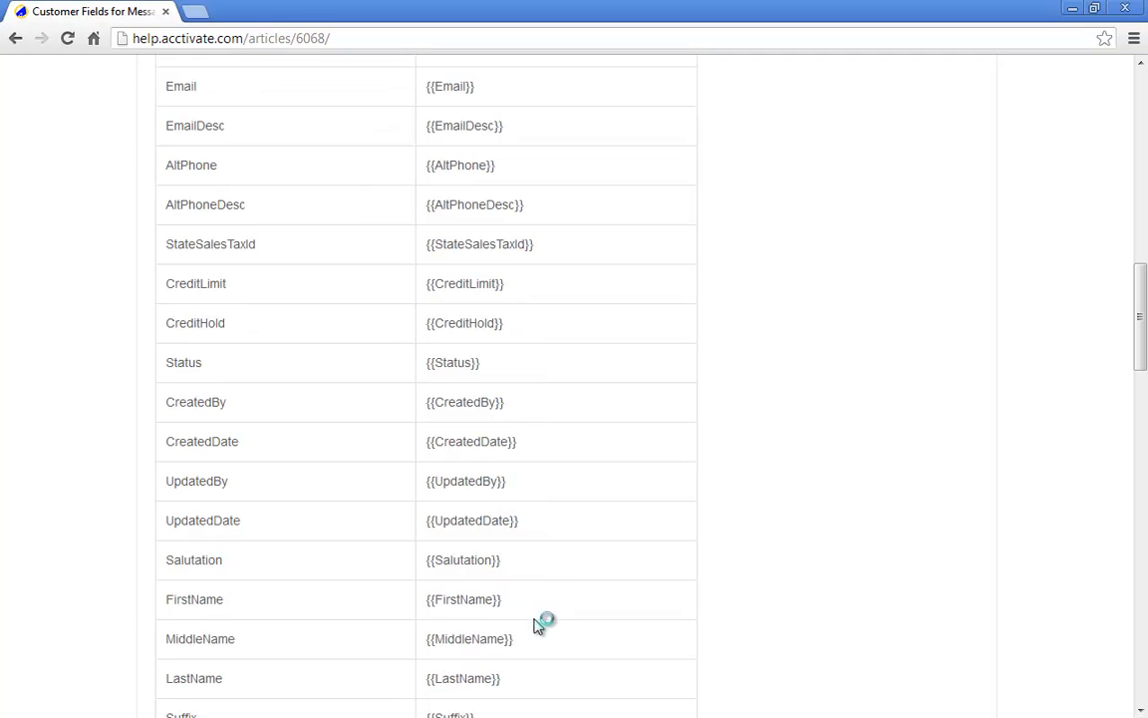
drag(525, 600, 426, 599)
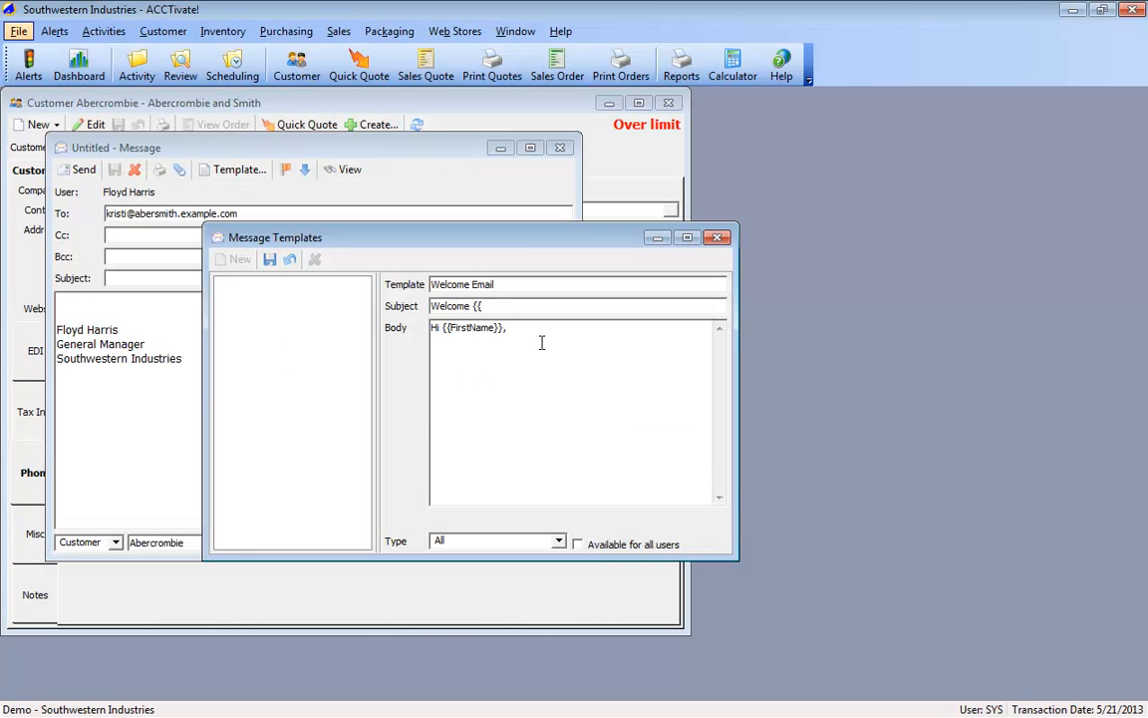
Step: Write the template body greeting {{FirstName}}, thanking them for the order, naming {{SalespersonName}} as the salesperson who will be in contact shortly, and ending with "Thanks!"
text(anks for)
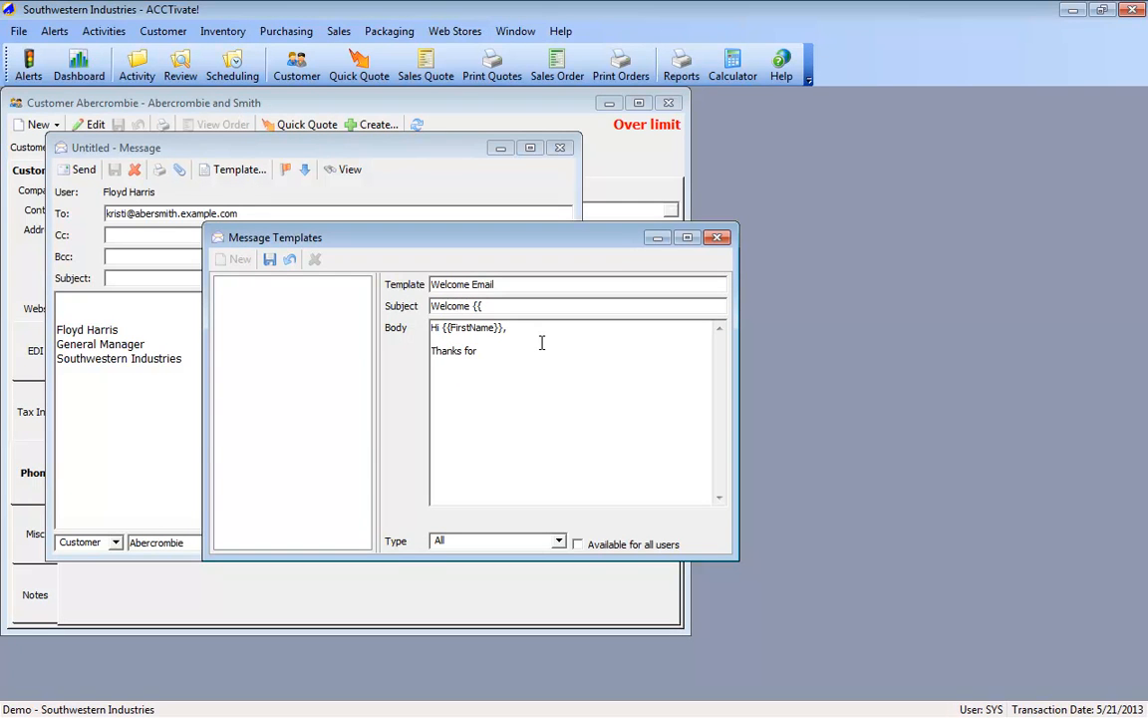
text( your order!  We really appreciate your business.)
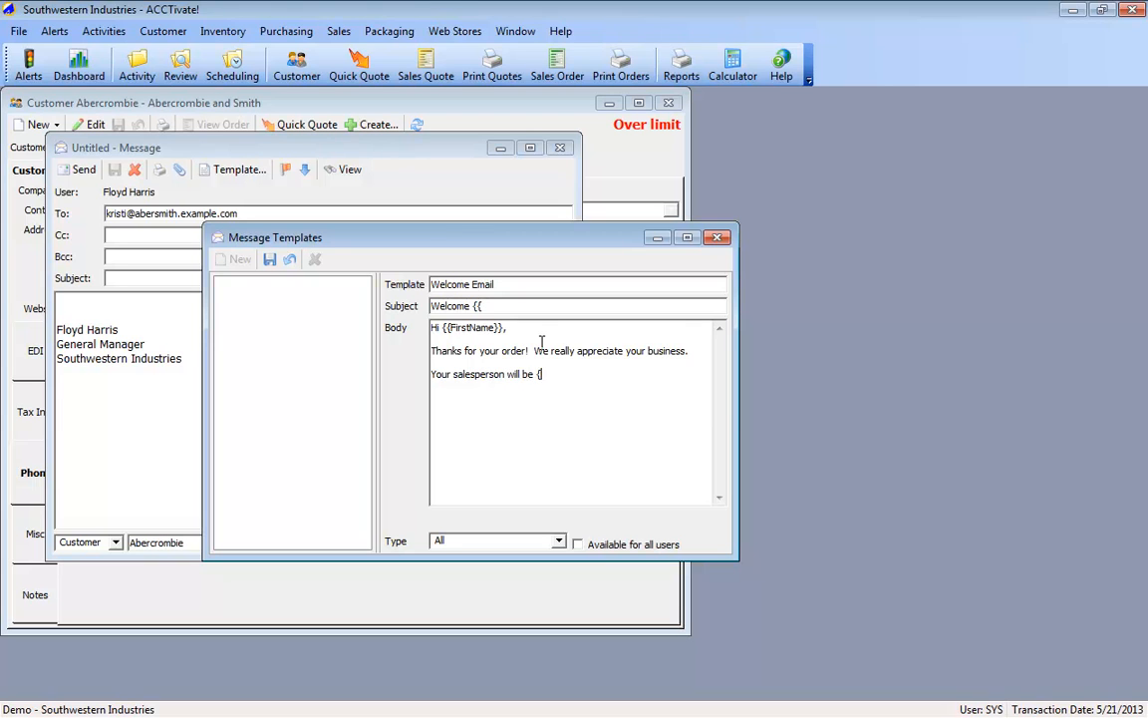
text(SalespersonName}}.  They will b)
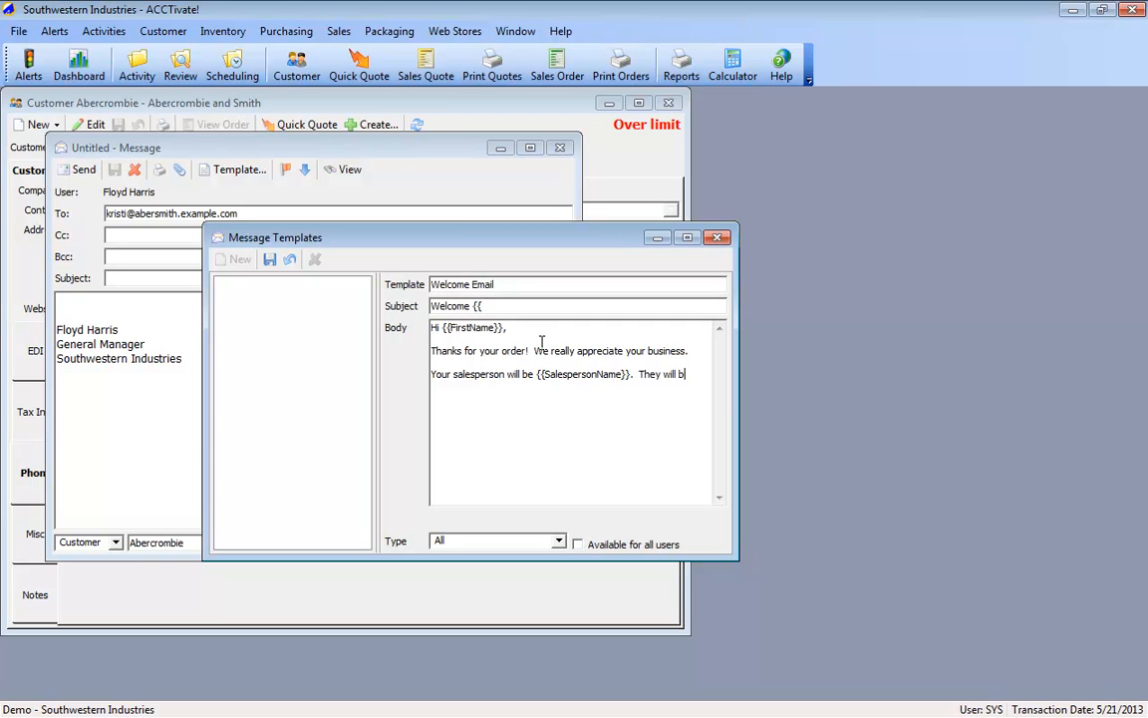
text(e in contact with you shortly.)
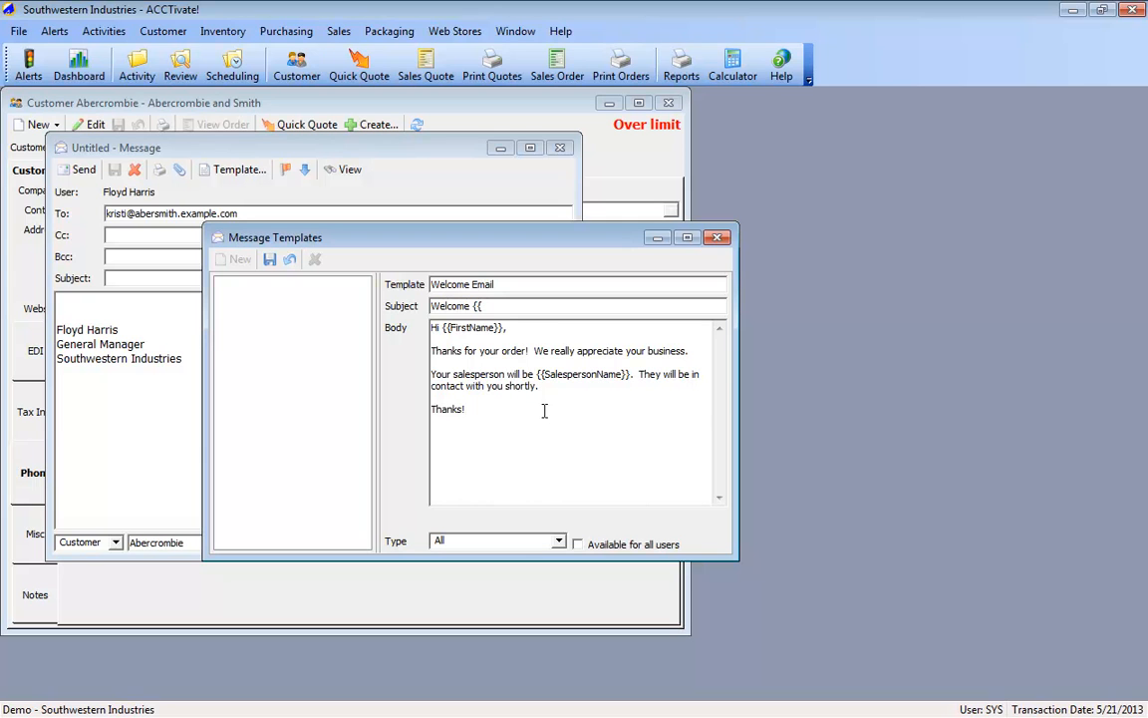
Step: Set the template's type to Customer, complete its subject as "Welcome {{CompanyName}}", and save the template
click(561, 540)
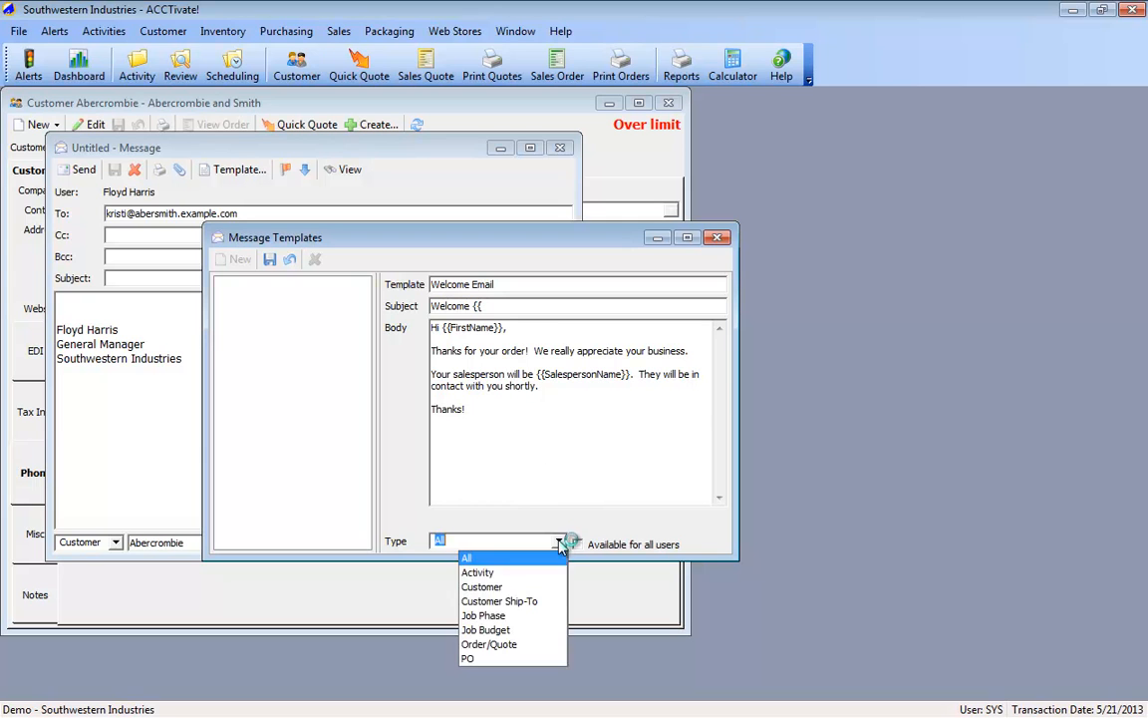
click(483, 588)
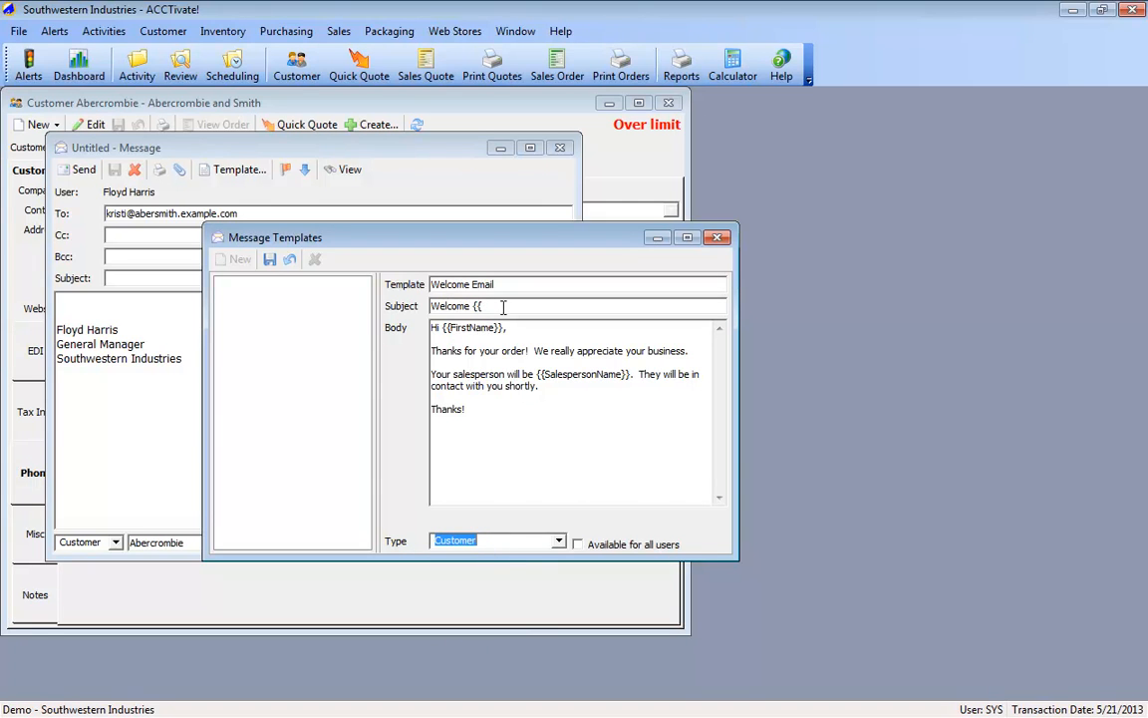
click(559, 541)
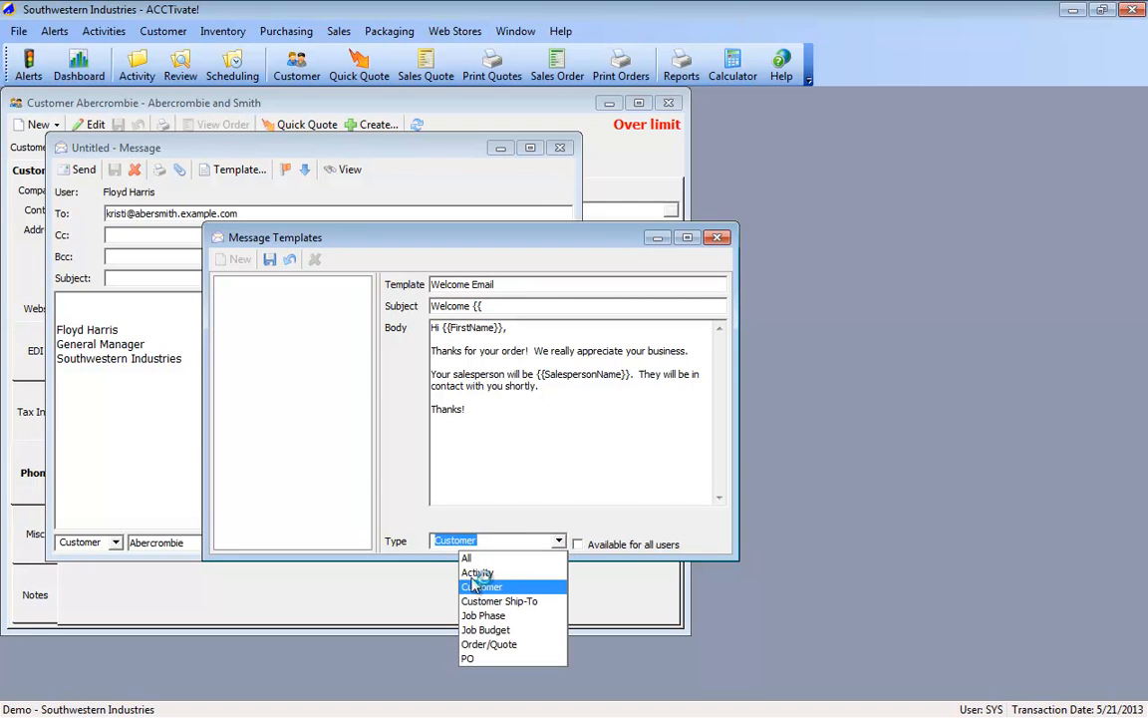
click(586, 484)
click(508, 308)
click(509, 307)
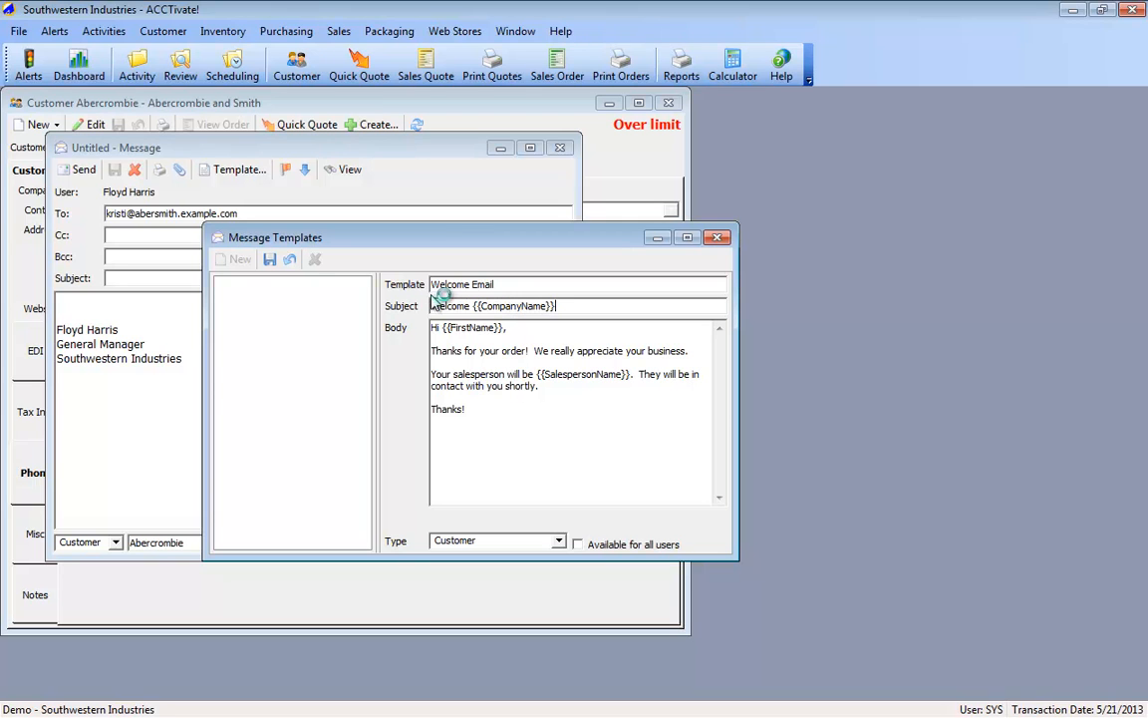
click(270, 260)
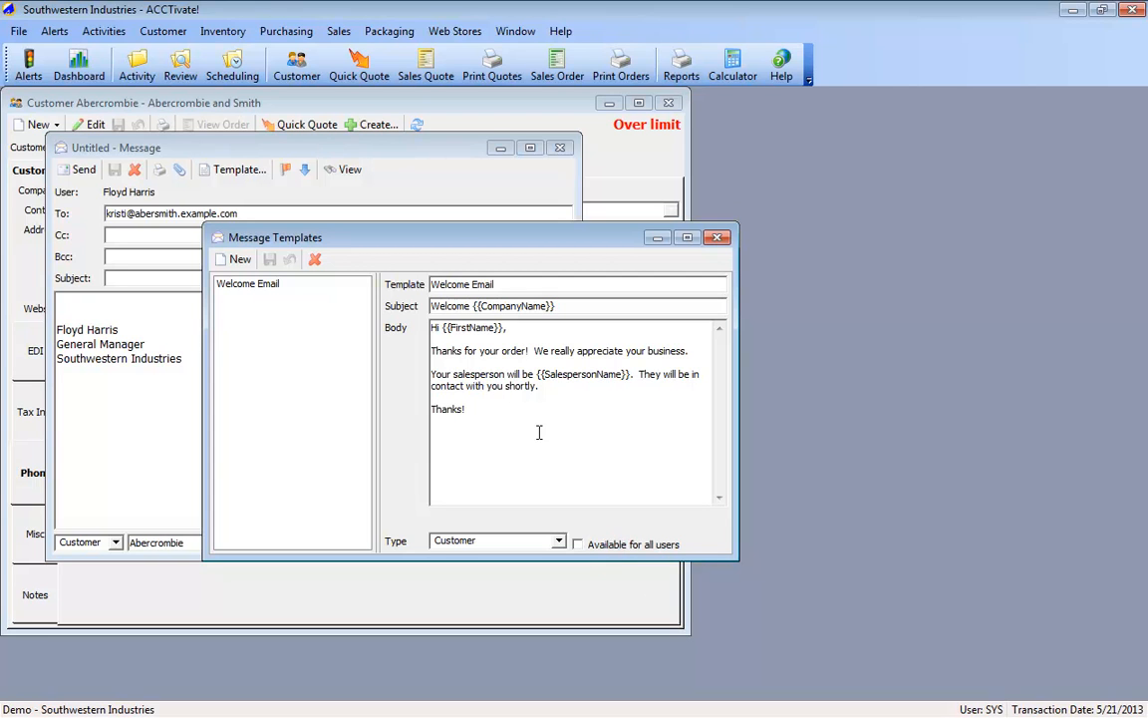
Step: Make the Welcome Email template available for all users, save it, and close the message templates
click(578, 545)
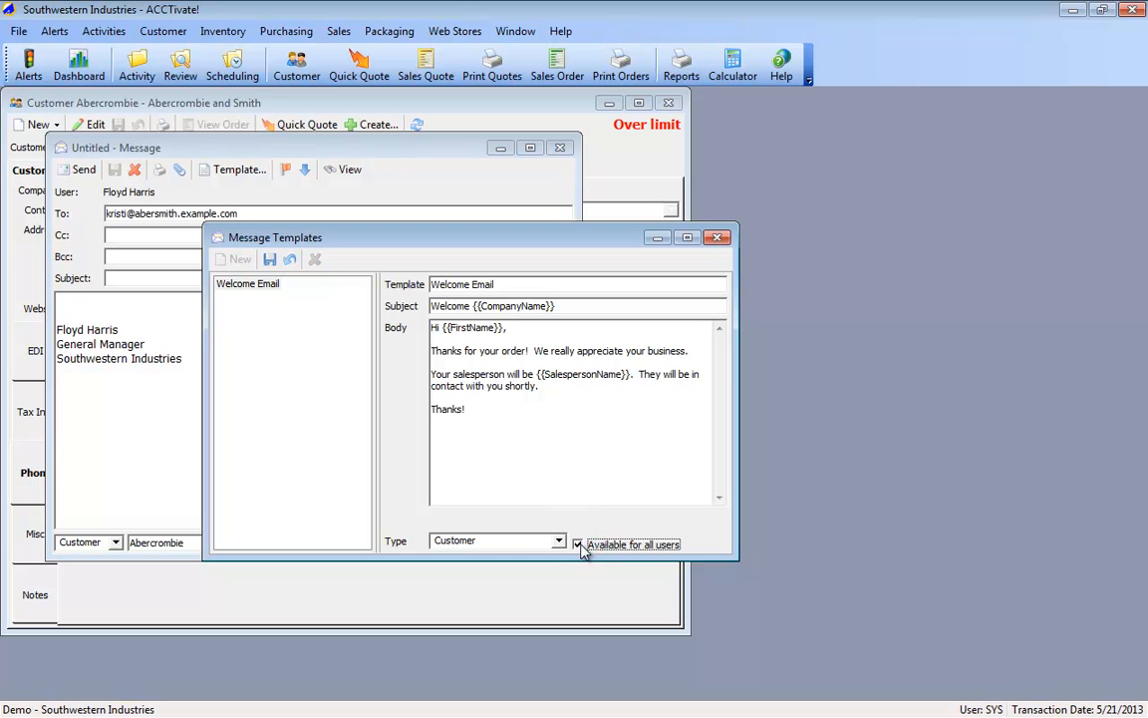
click(270, 259)
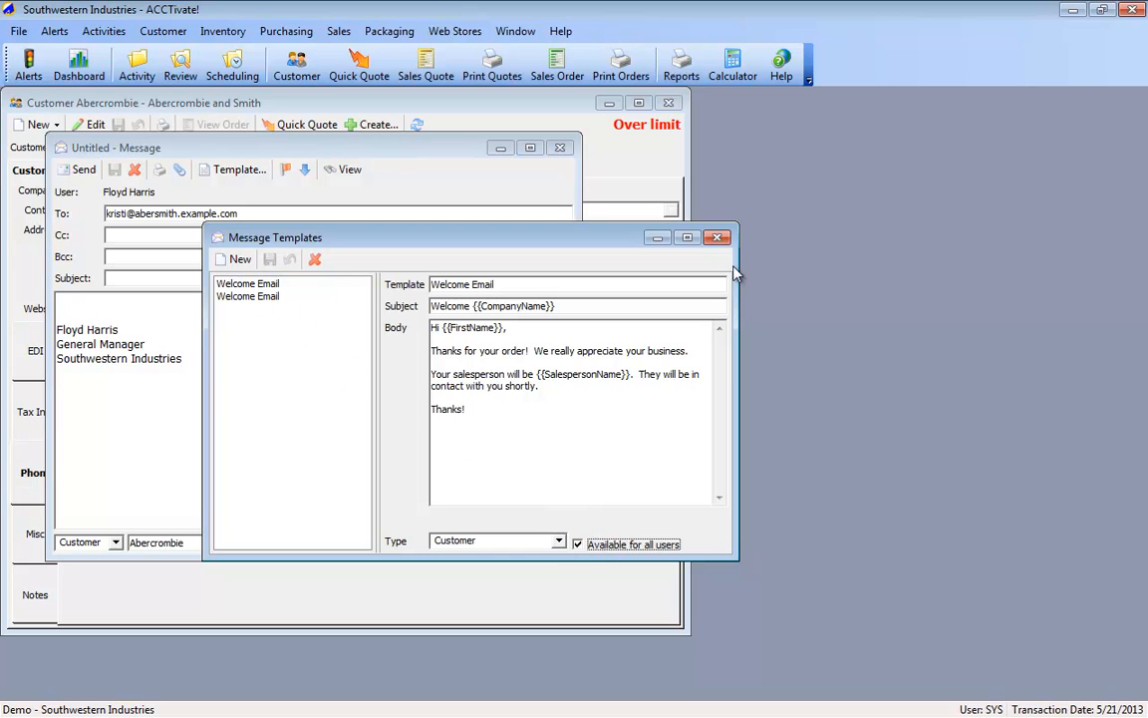
click(717, 237)
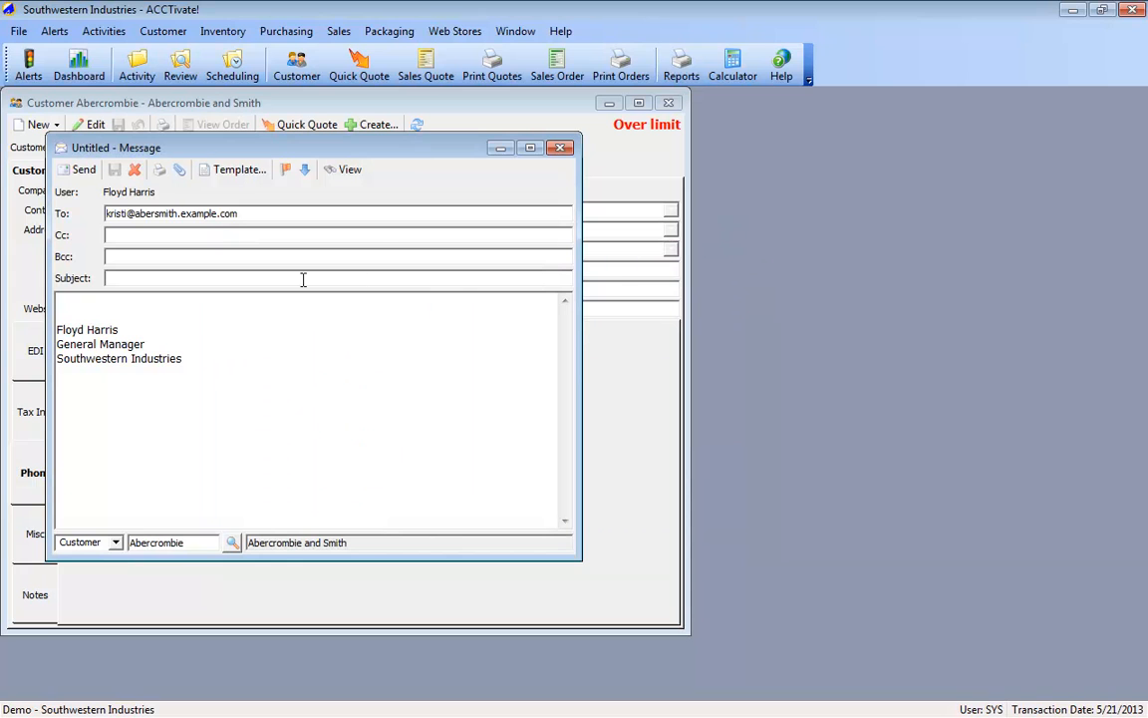
Step: Apply the Welcome Email template to the customer's message, check the filled-in contact and salesperson names, and close the message
click(236, 169)
click(257, 211)
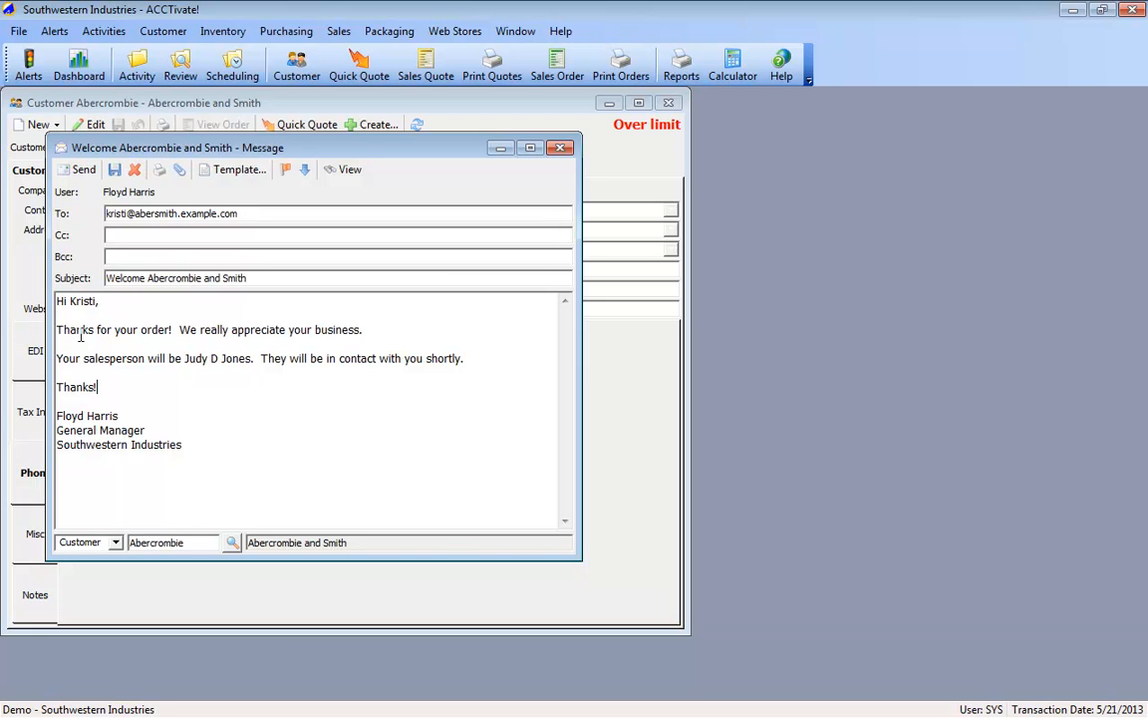
double_click(85, 301)
drag(184, 359, 251, 361)
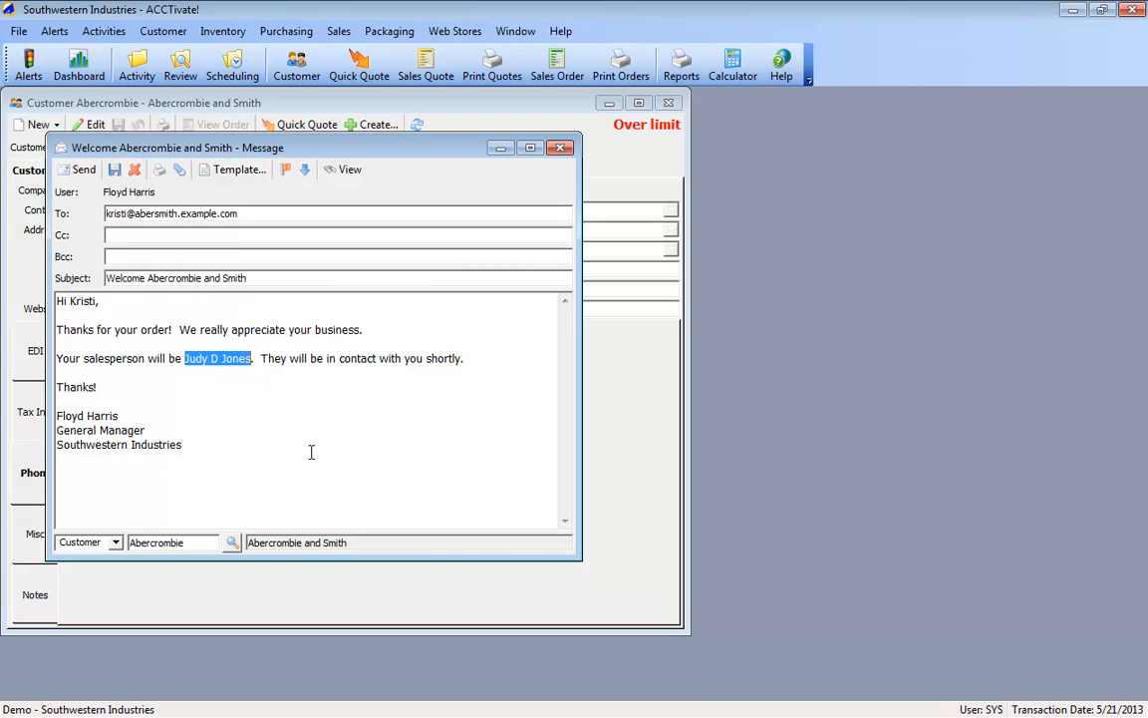
click(176, 406)
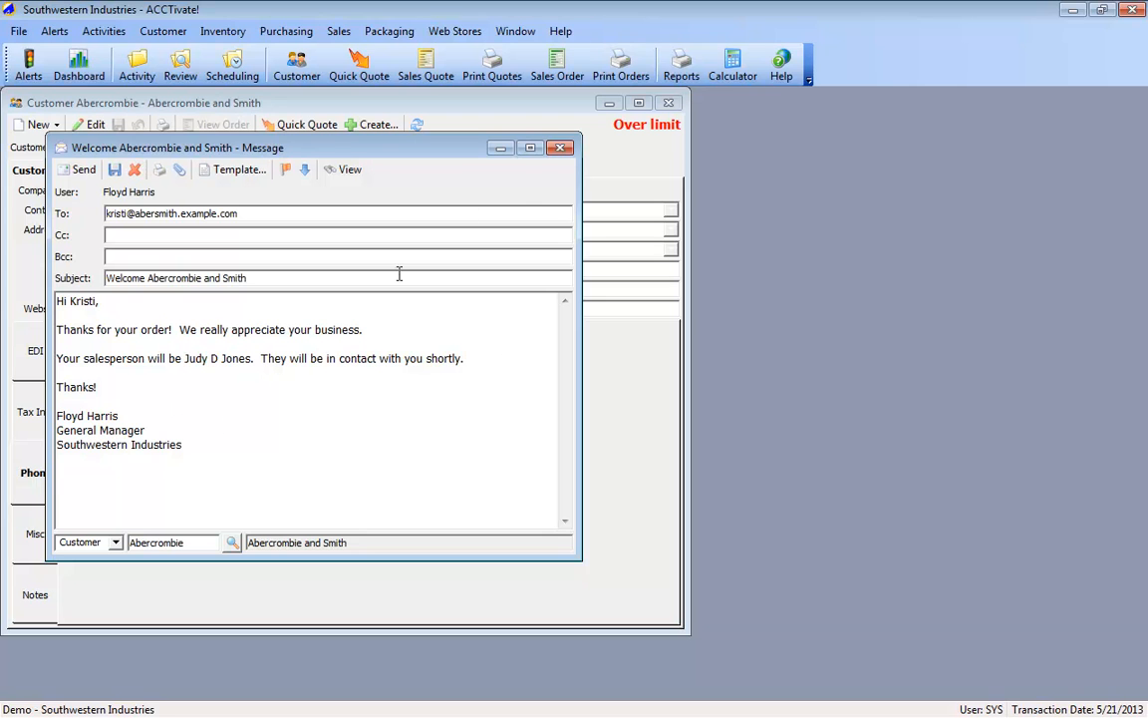
click(559, 148)
Step: Start another email to the customer, fill it from the Welcome Email template, and close the message
click(588, 428)
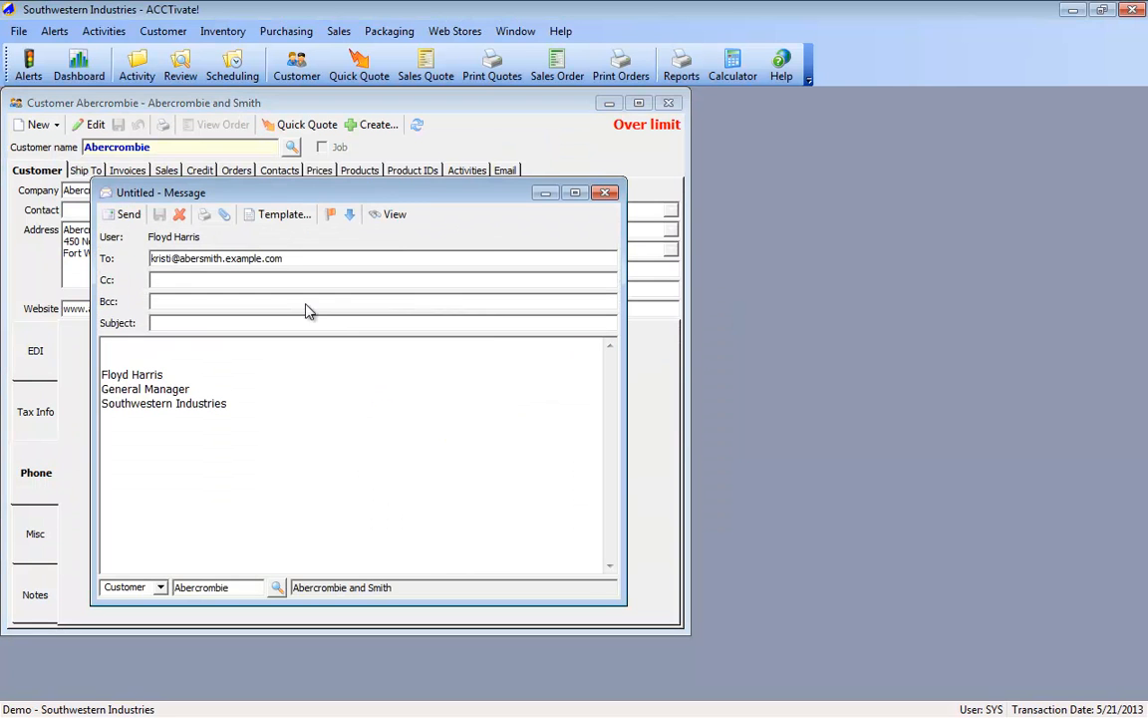
click(282, 216)
click(283, 254)
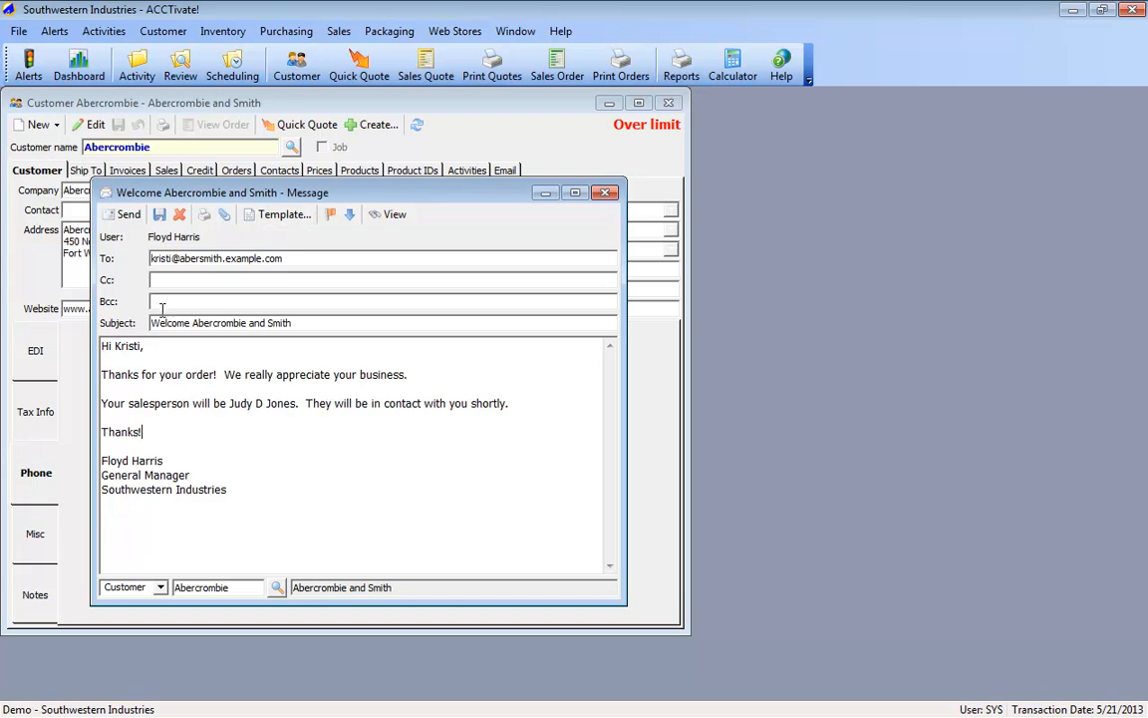
click(132, 217)
click(605, 192)
Step: Close the customer record, look up sales quote A1500T for Abercrombie and Smith, and show its product lines
click(669, 104)
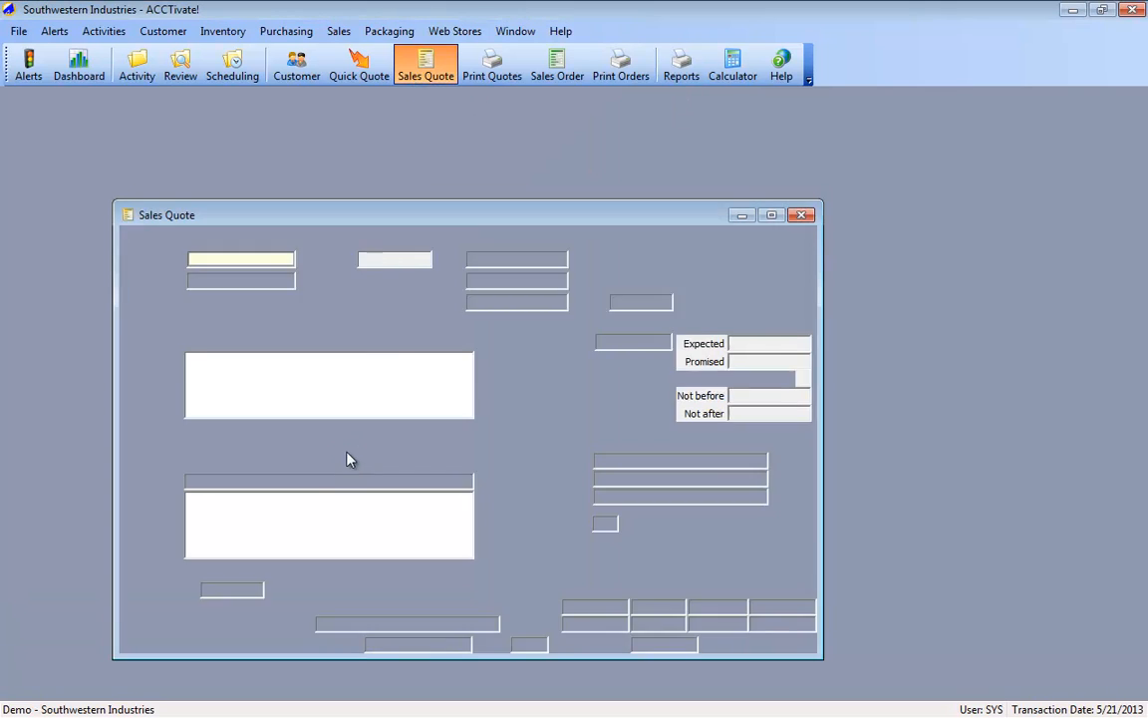
drag(294, 214, 267, 152)
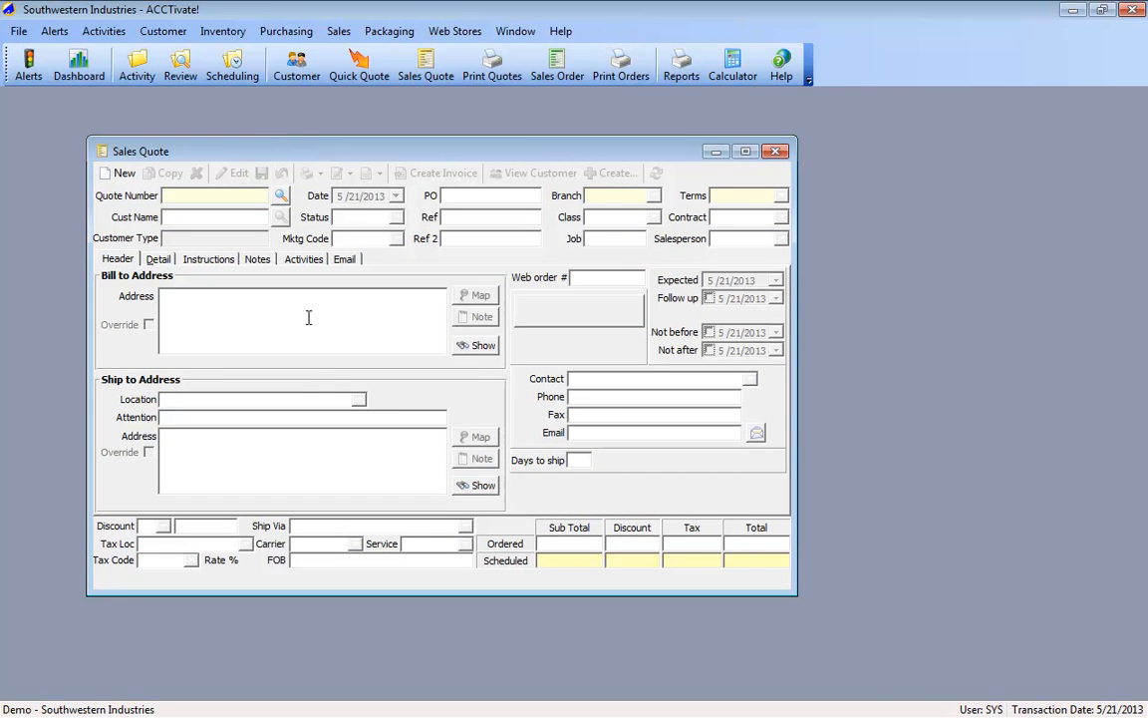
click(281, 195)
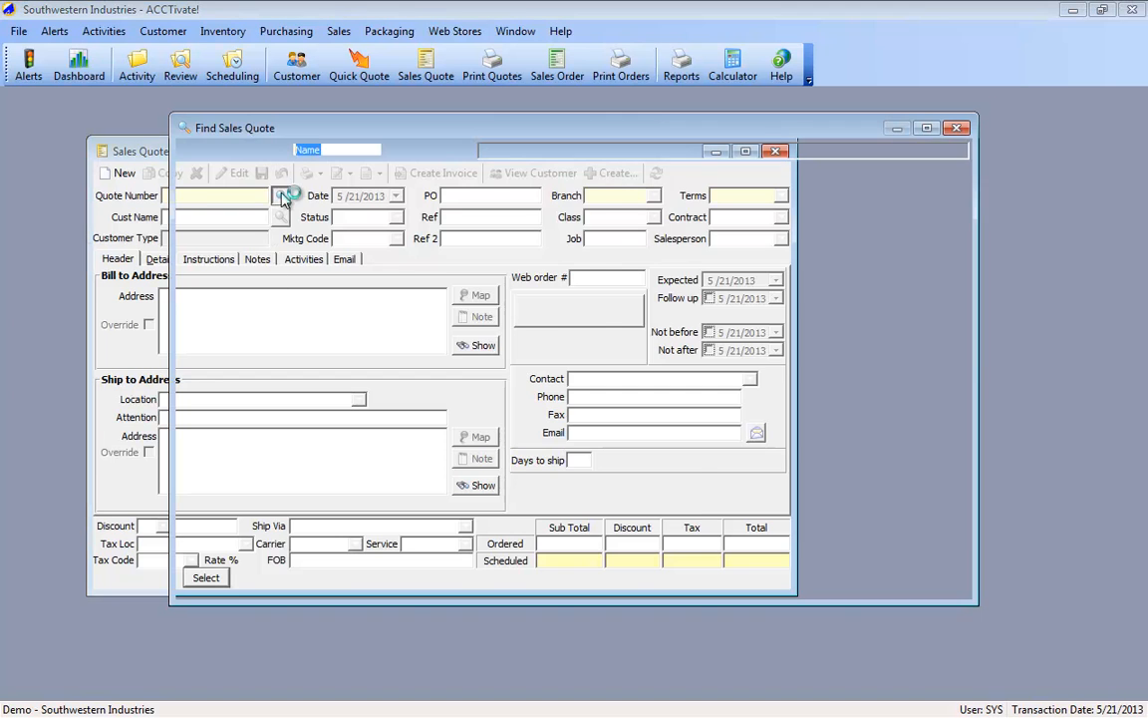
double_click(269, 217)
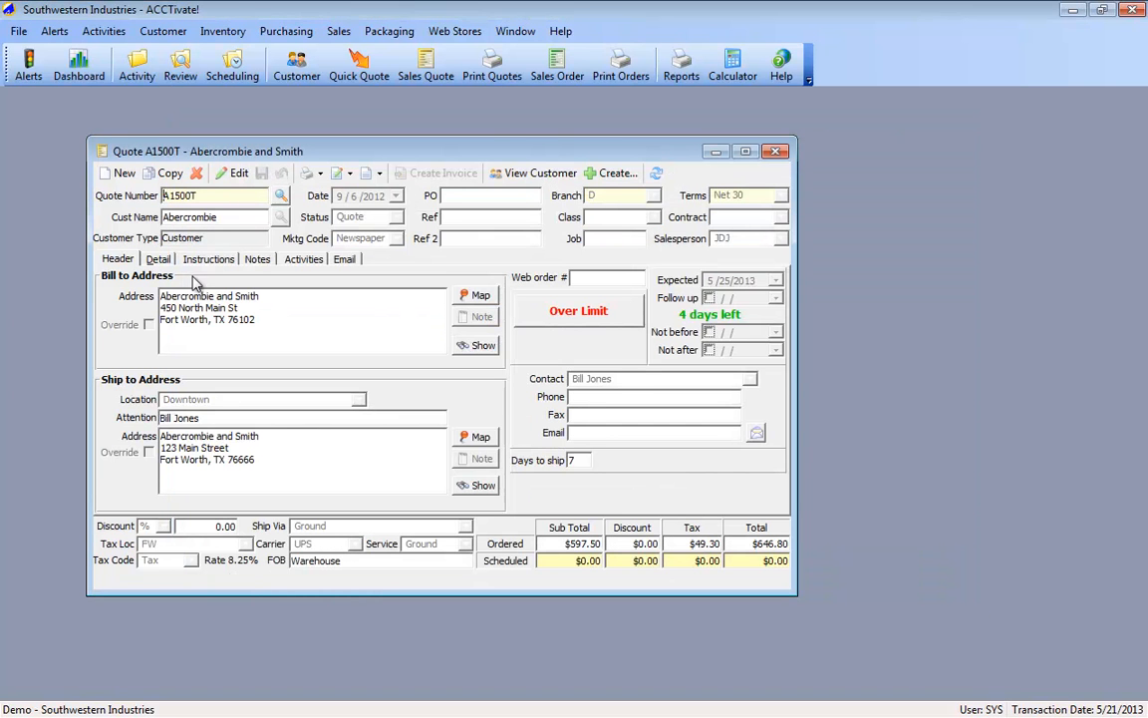
click(159, 259)
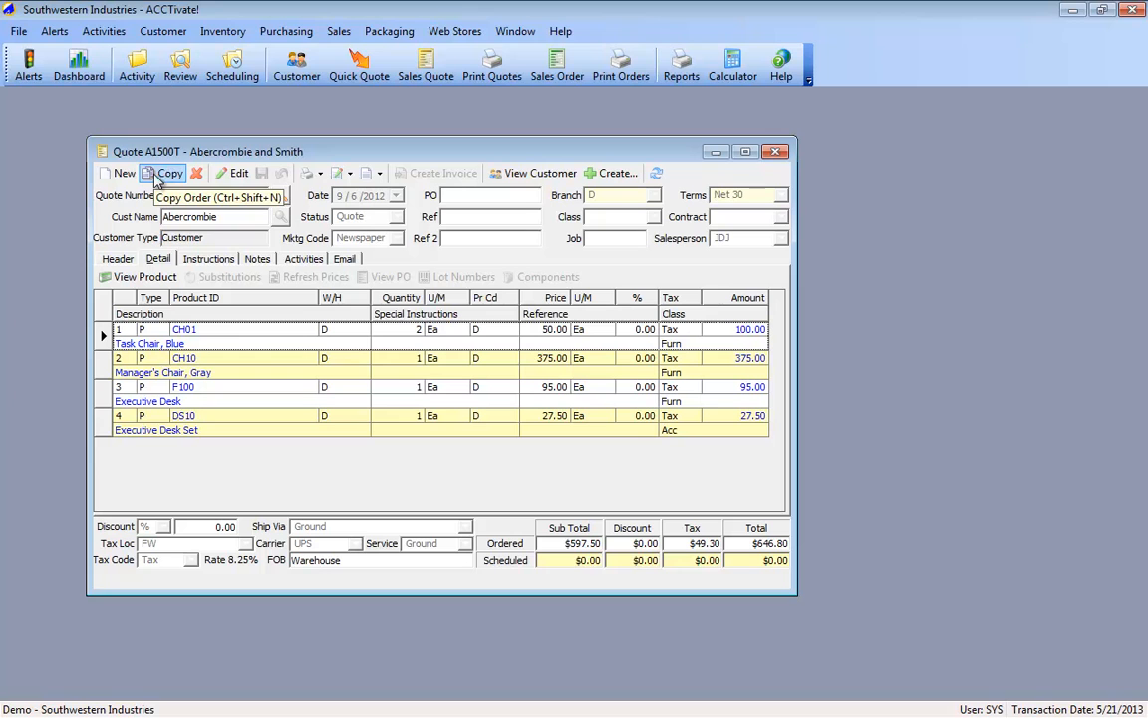
Step: Copy quote A1500T into a new sales quote for the same customer and show the new quote's product lines
click(167, 173)
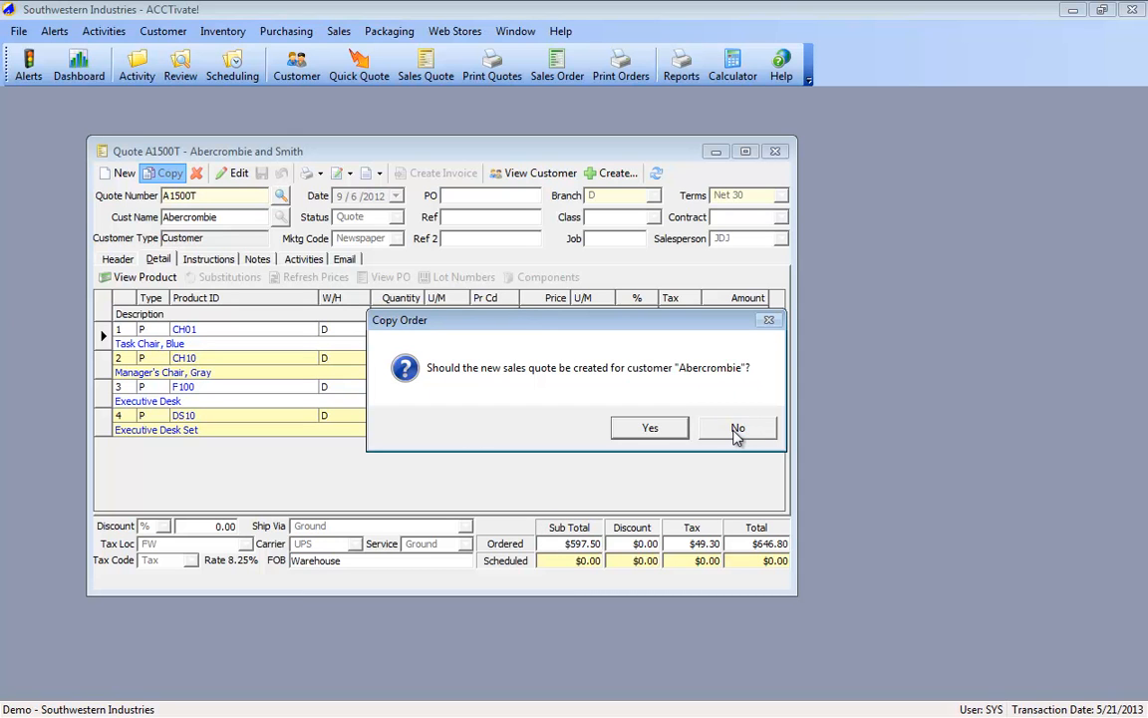
click(653, 427)
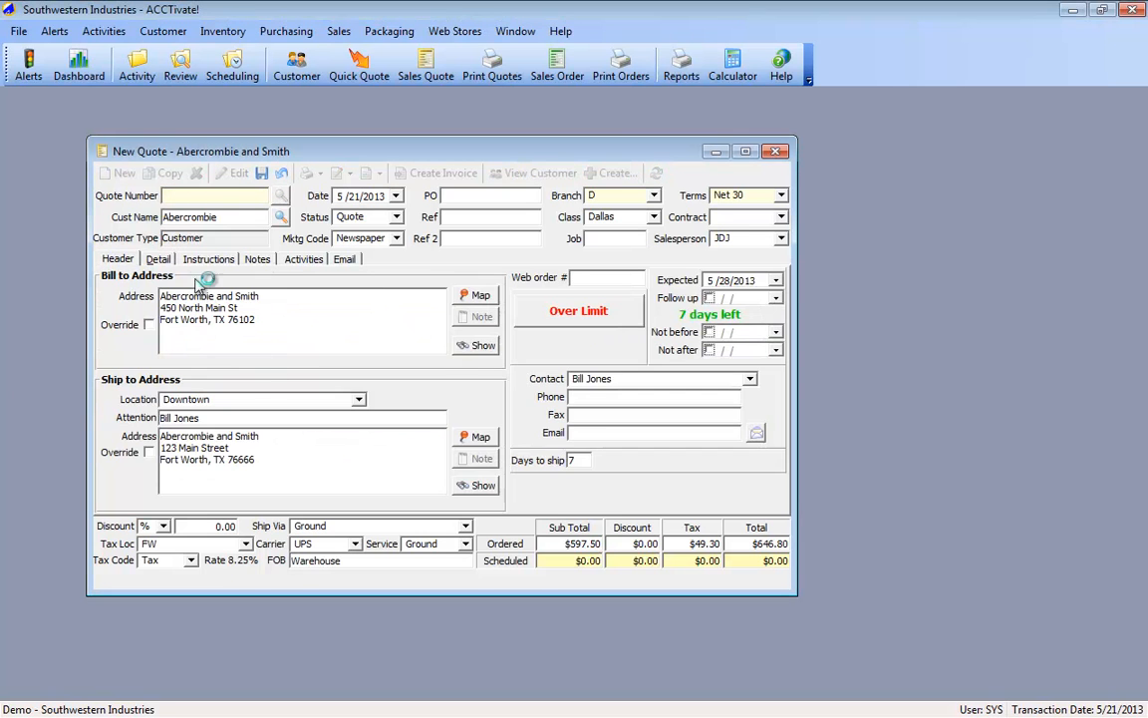
click(158, 259)
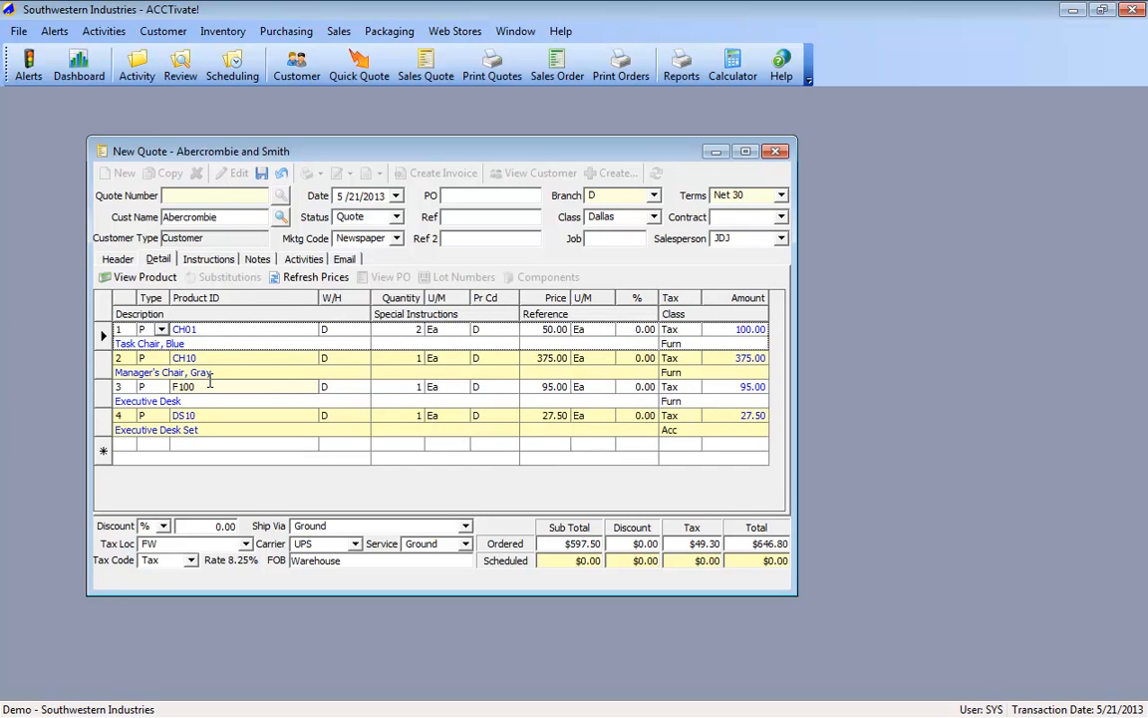
Step: Set the quantities of the CH10 Manager's Chair and DS10 Executive Desk Set lines to 0 in the new quote
click(418, 361)
text(0)
key(Tab)
key(Down)
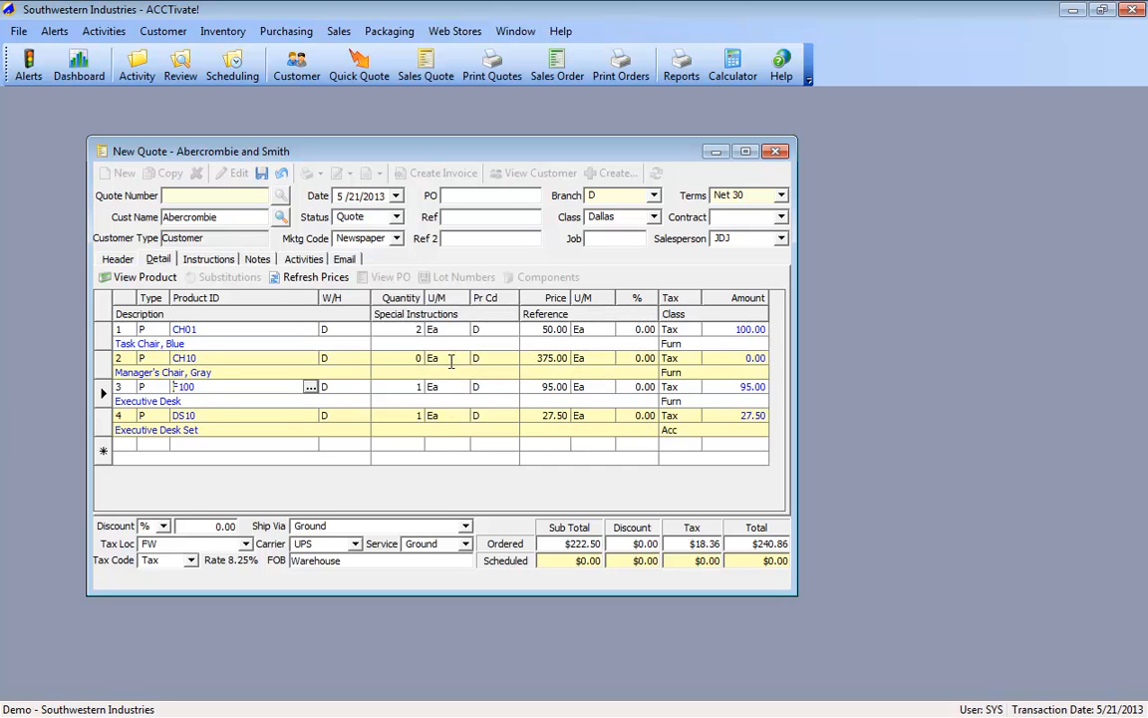
click(406, 415)
text(0)
click(392, 367)
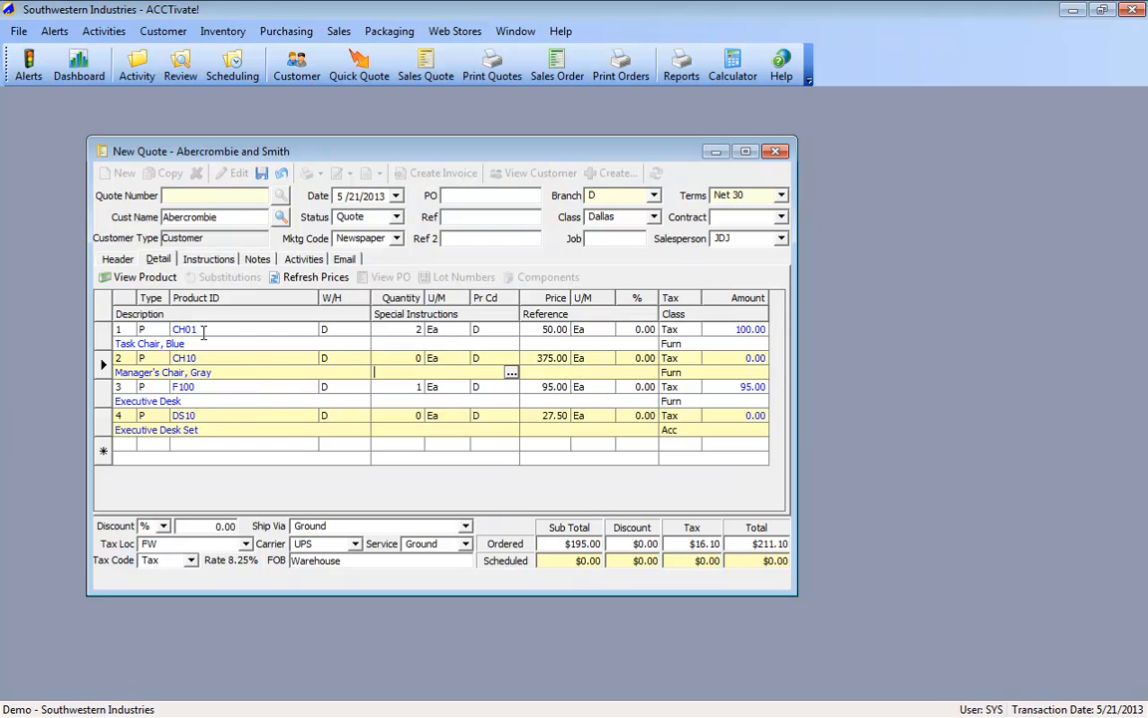
click(214, 398)
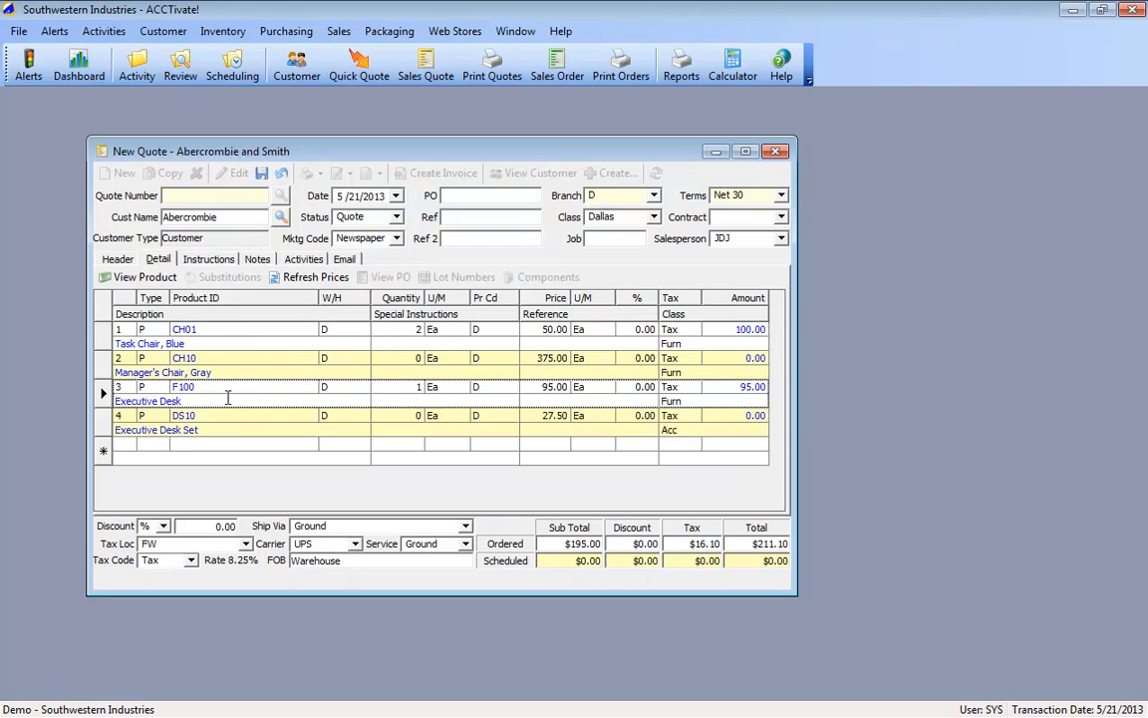
click(238, 366)
click(230, 425)
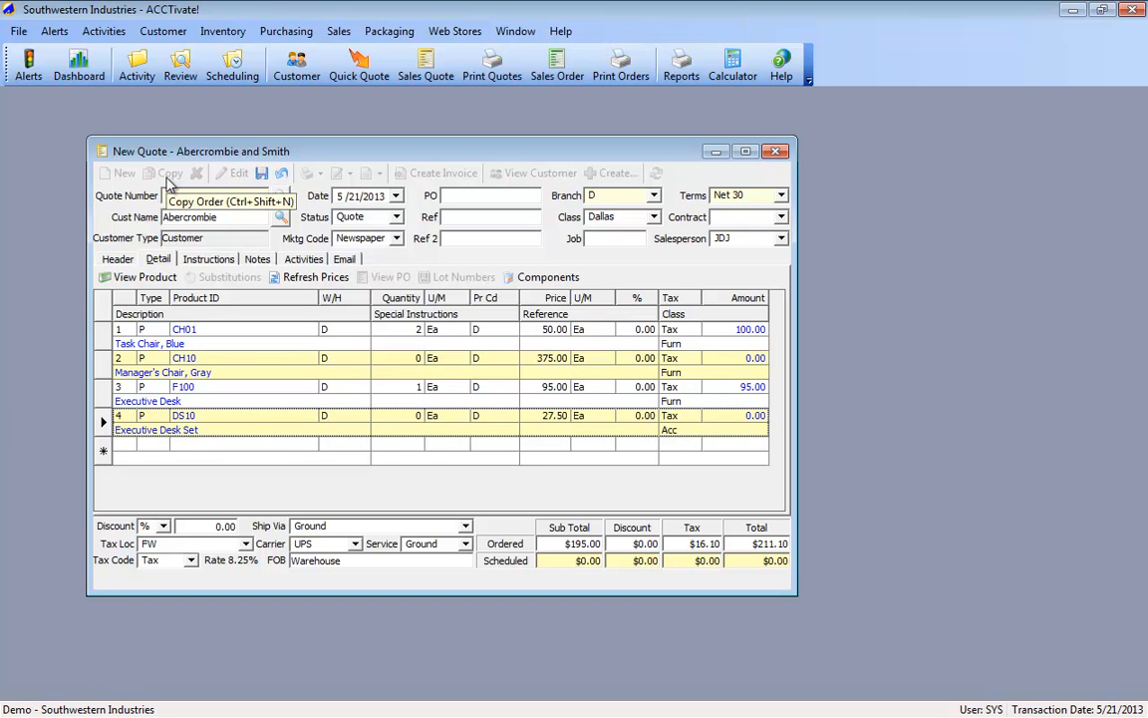
click(169, 180)
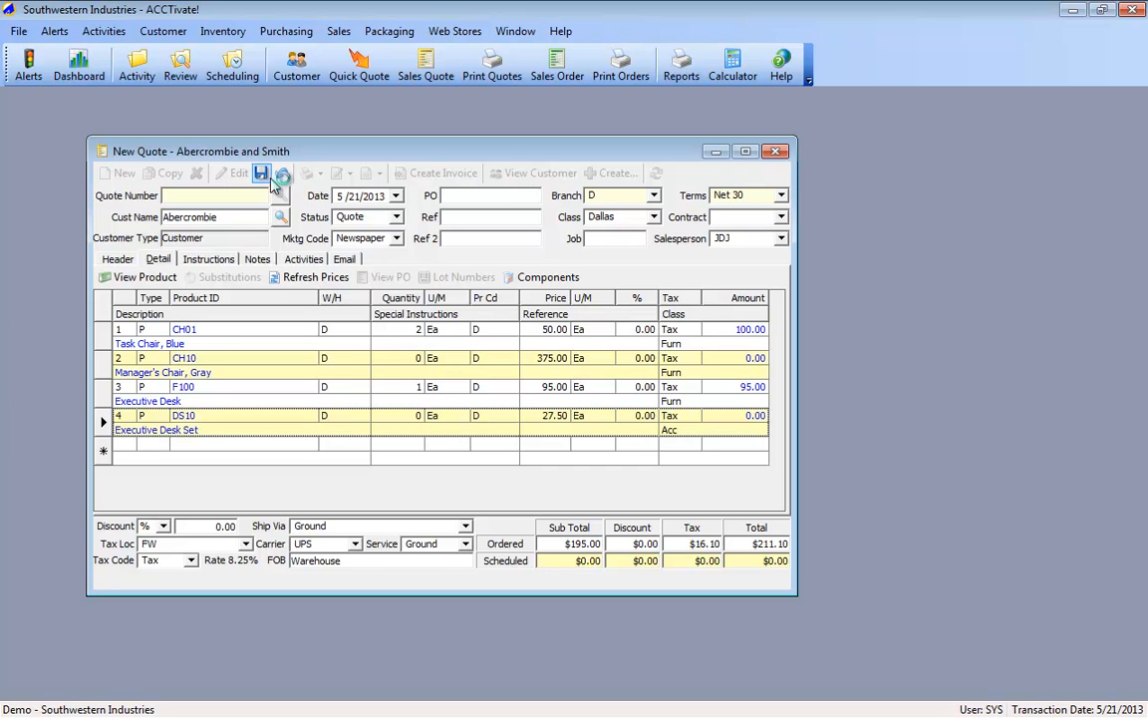
Step: Convert the new quote to a sales order by setting its status to Scheduled, and close the order and quote windows
click(396, 218)
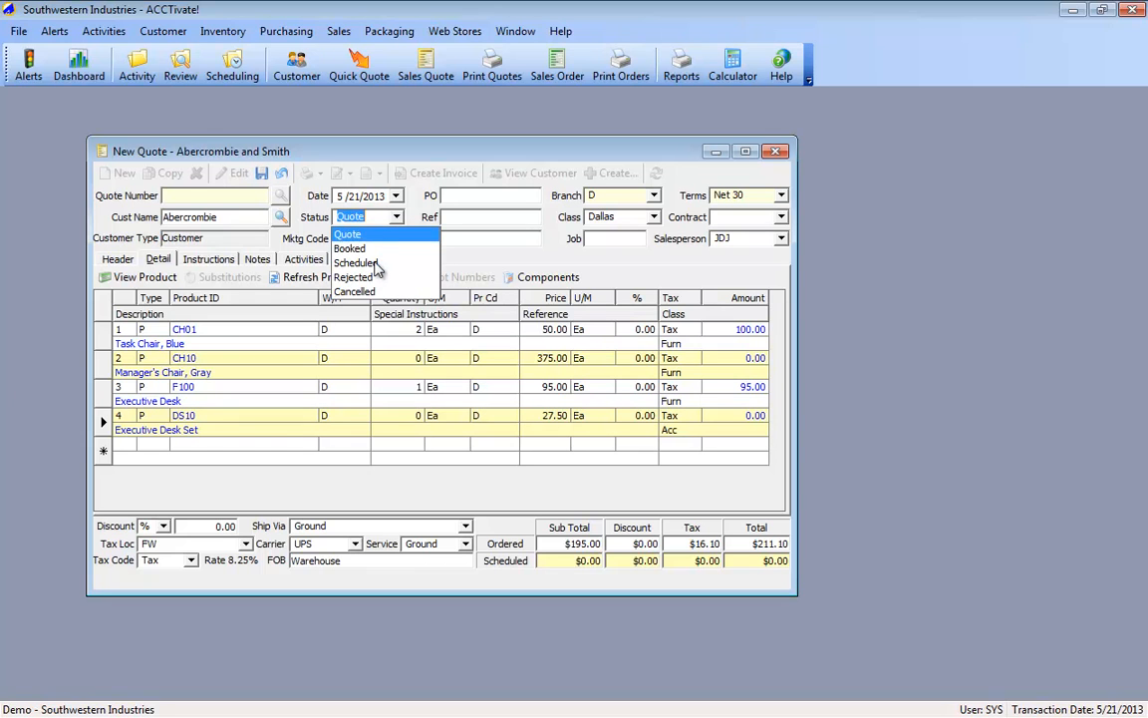
click(375, 264)
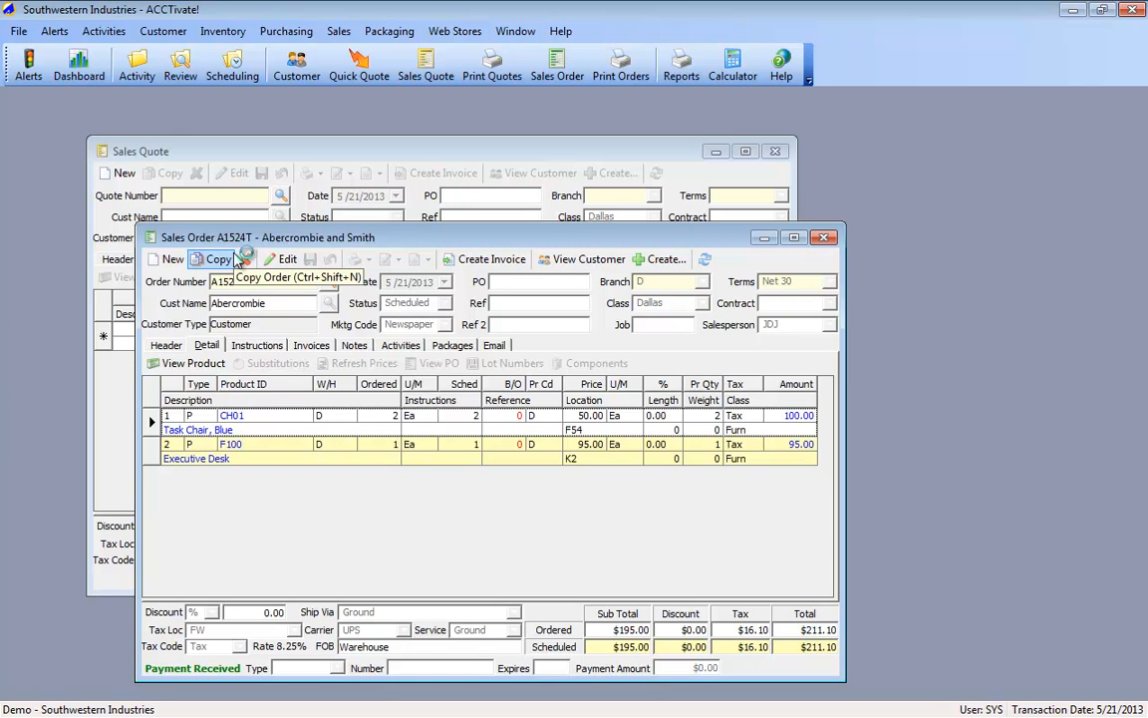
click(825, 240)
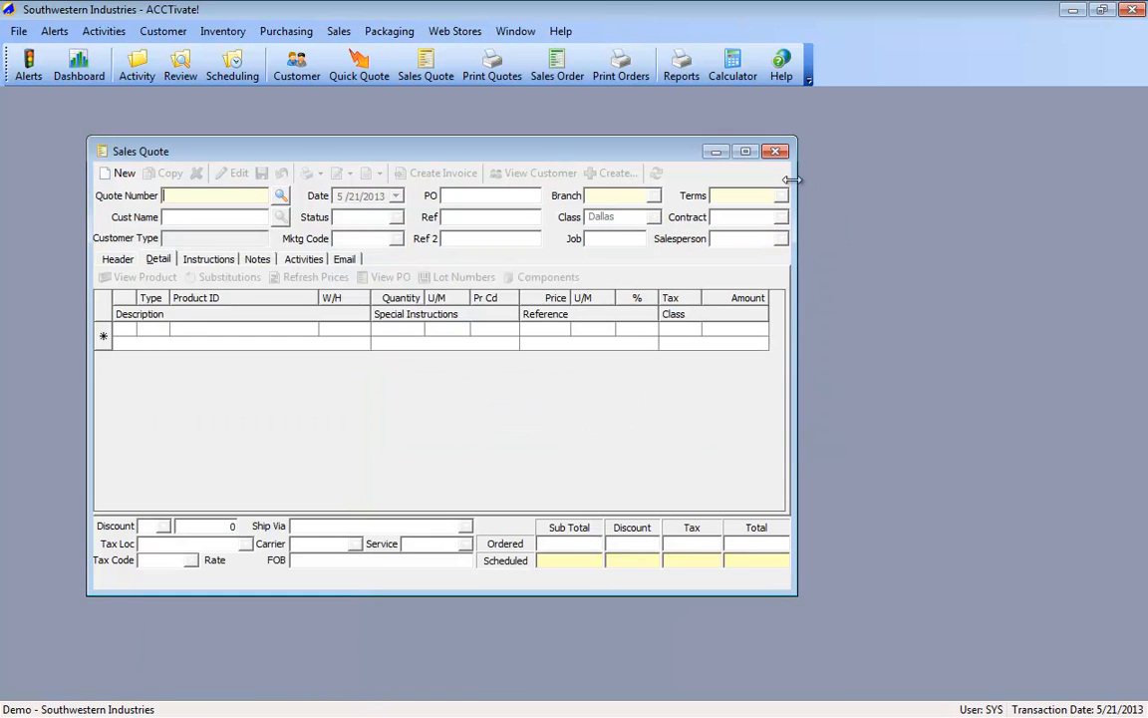
click(775, 151)
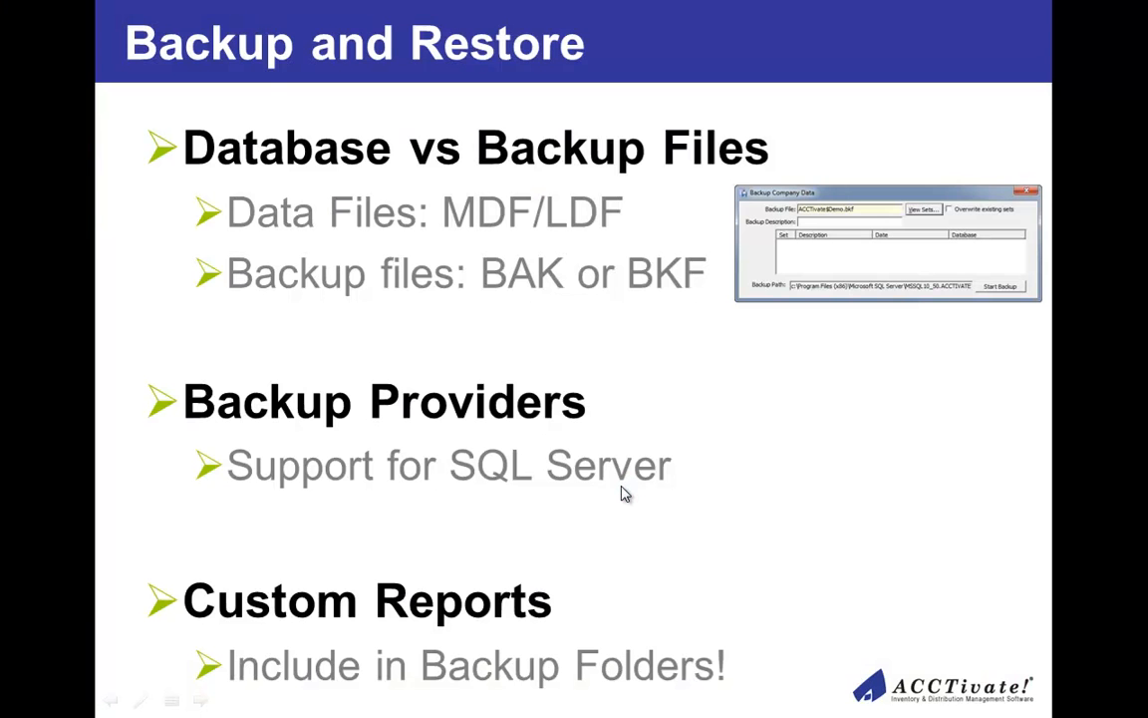